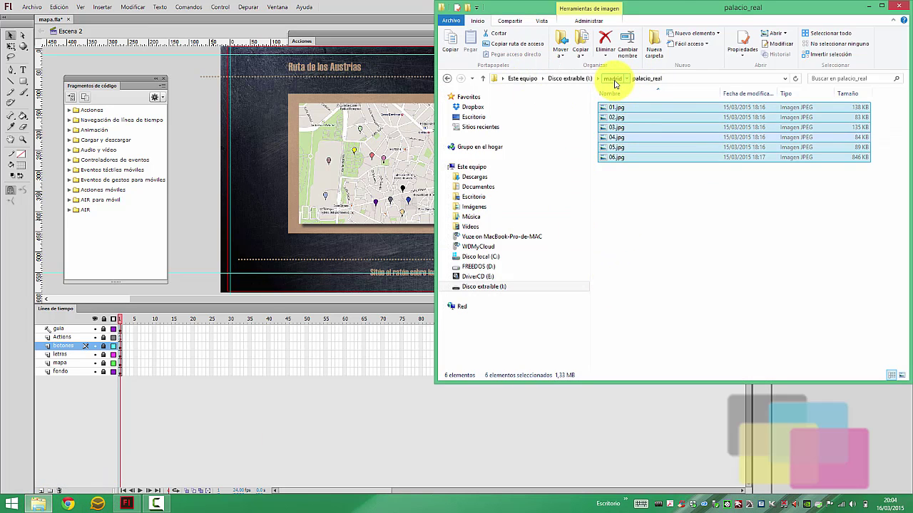
Play mapa.swf from the madrid folder, check the map markers and the Palacio Real gallery, and close the player.
left_click(612, 79)
double_click(633, 167)
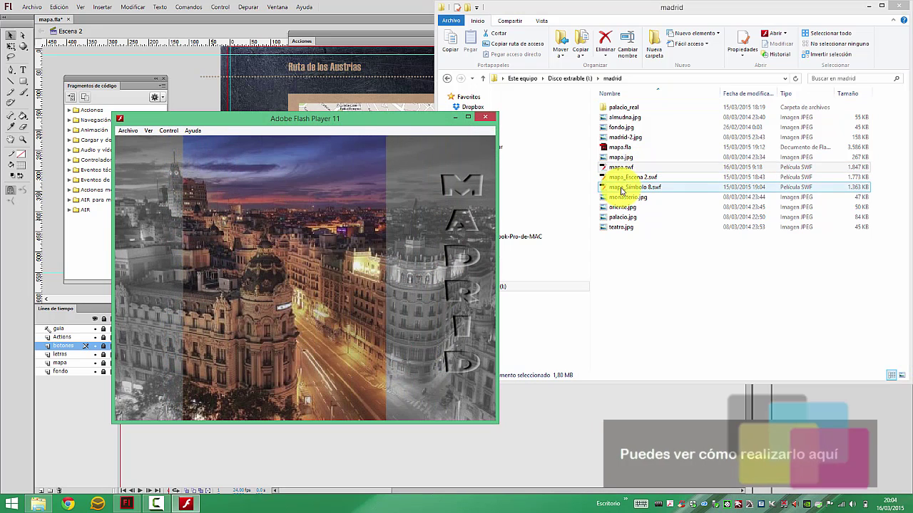
left_click(465, 398)
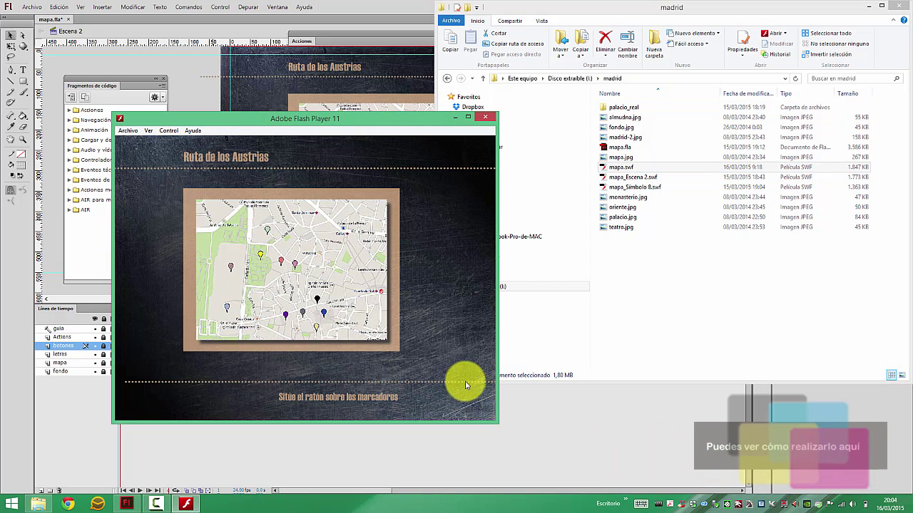
mouse_move(226, 307)
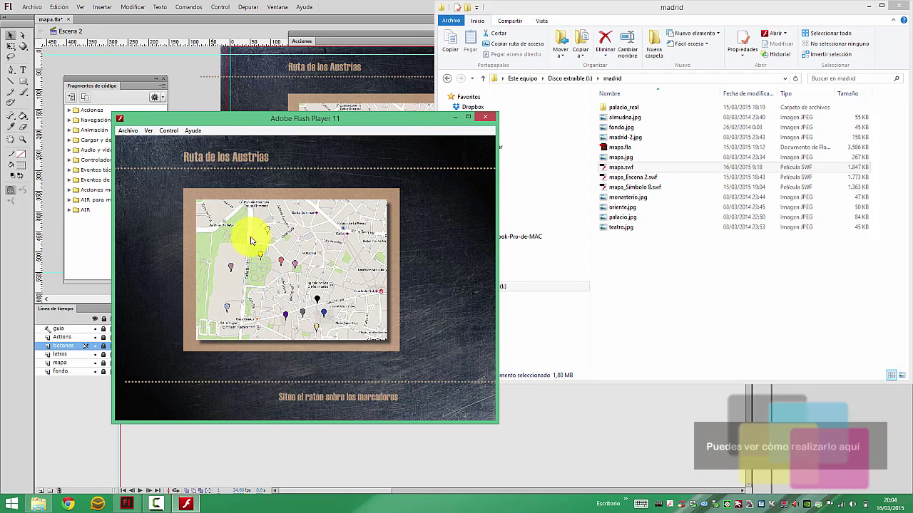
mouse_move(282, 265)
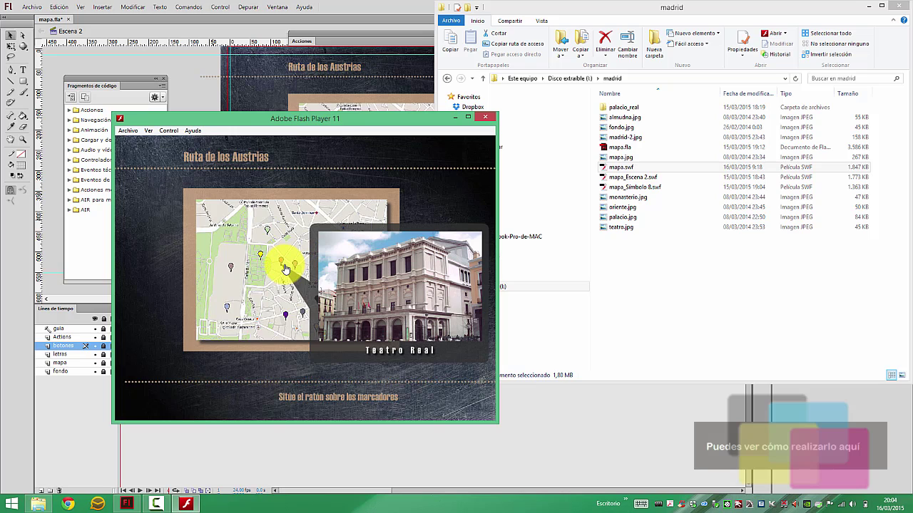
mouse_move(222, 265)
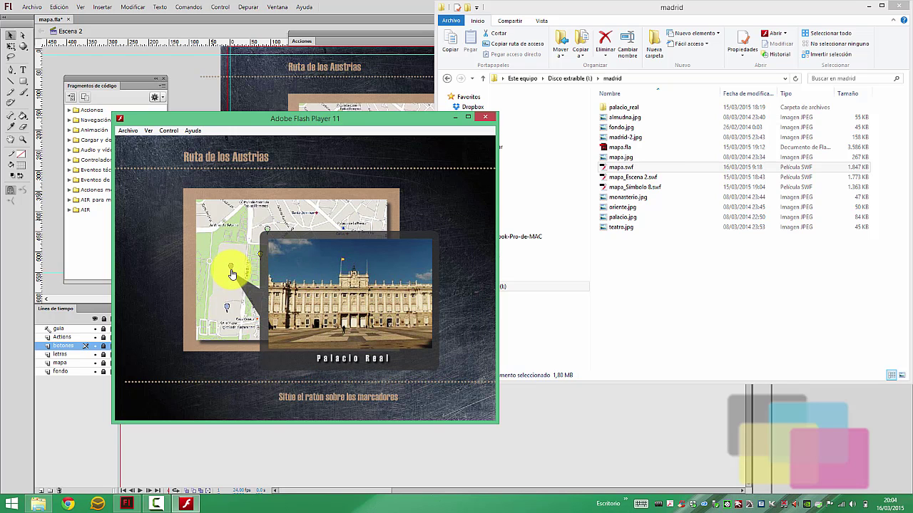
left_click(231, 271)
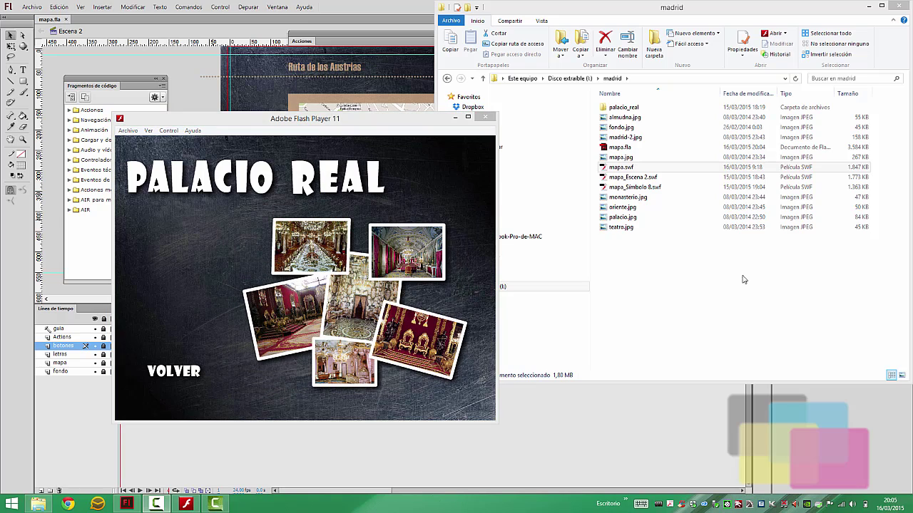
left_click(484, 118)
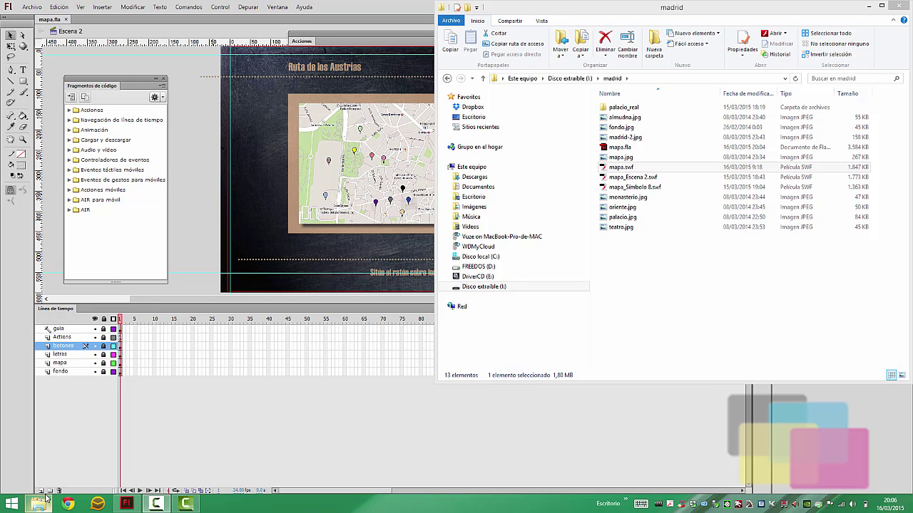
Return to the Flash document and add a layer named galeria directly above the botones layer.
mouse_move(39, 502)
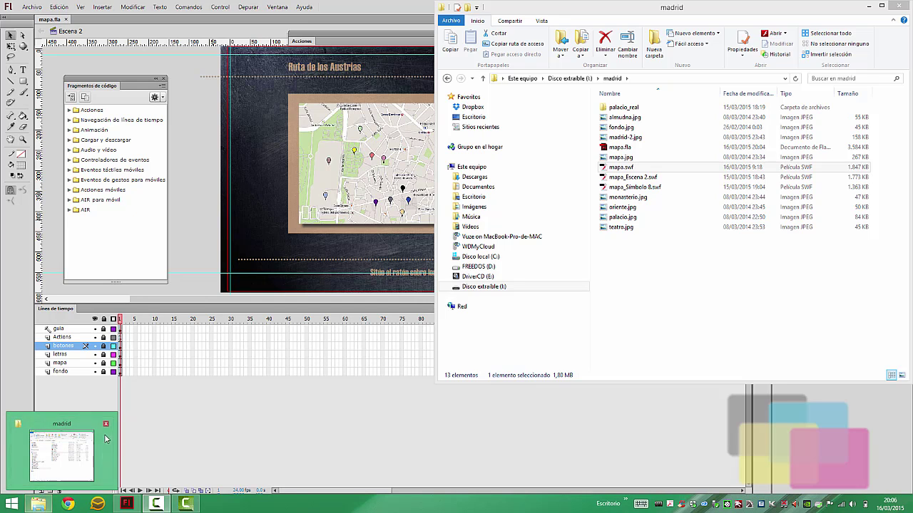
left_click(40, 499)
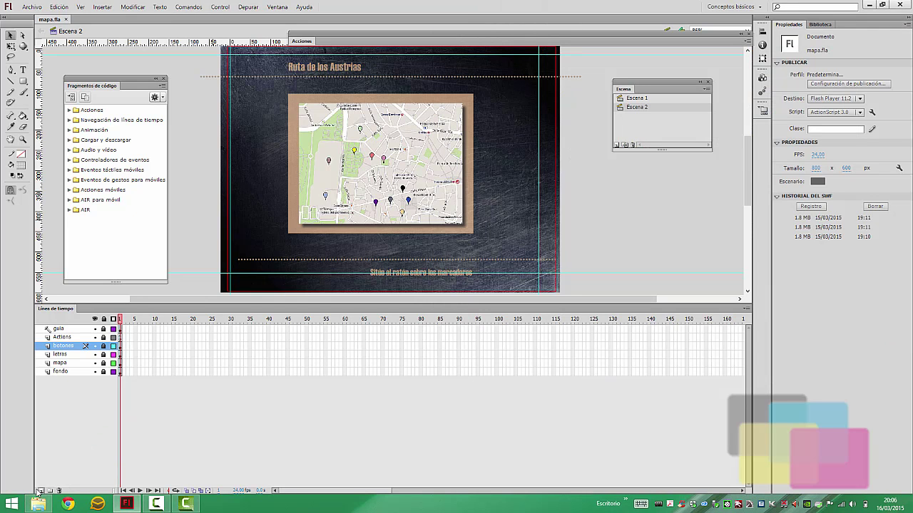
left_click(42, 492)
double_click(60, 347)
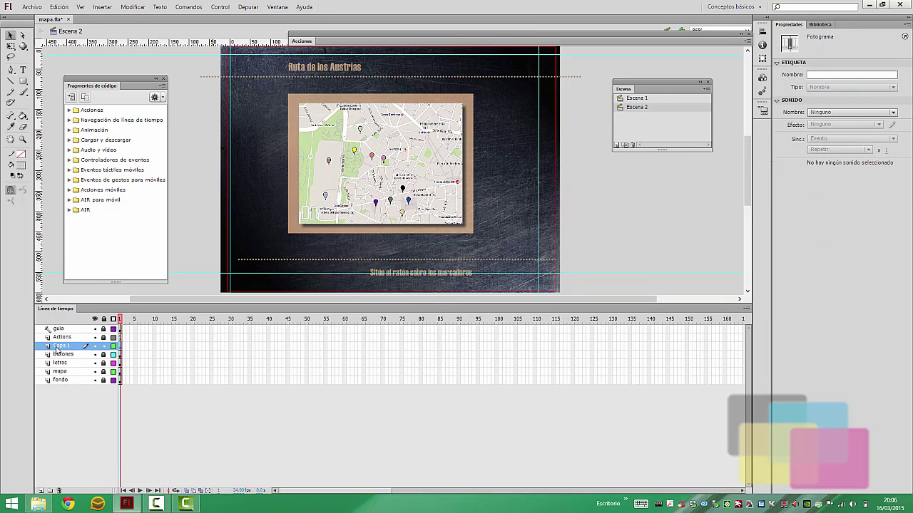
type("galeria")
key("Return")
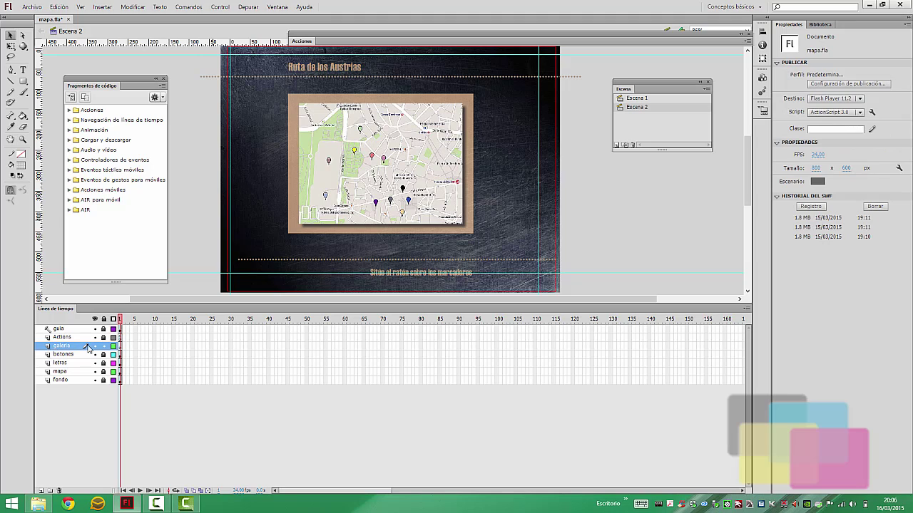
Insert a blank keyframe at frame 3 of the galeria layer and extend the fondo layer to frame 3.
left_click(121, 349)
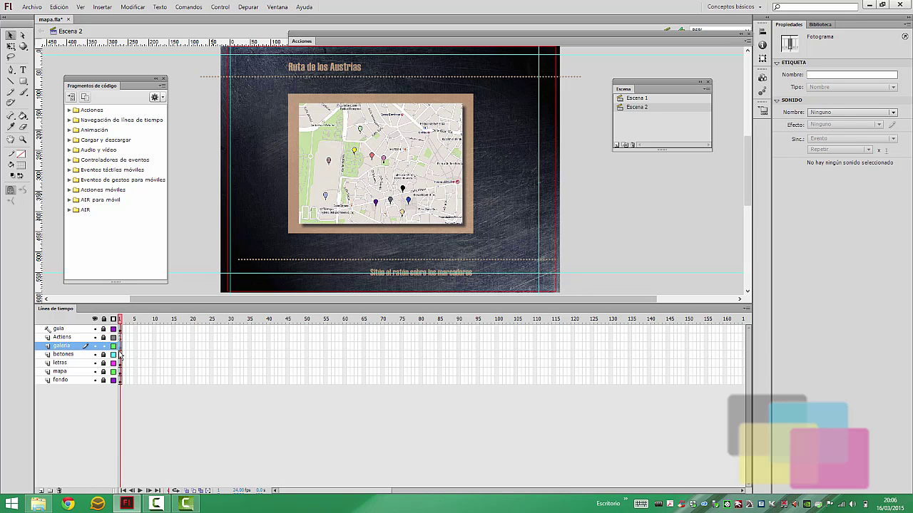
left_click_drag(122, 351, 130, 354)
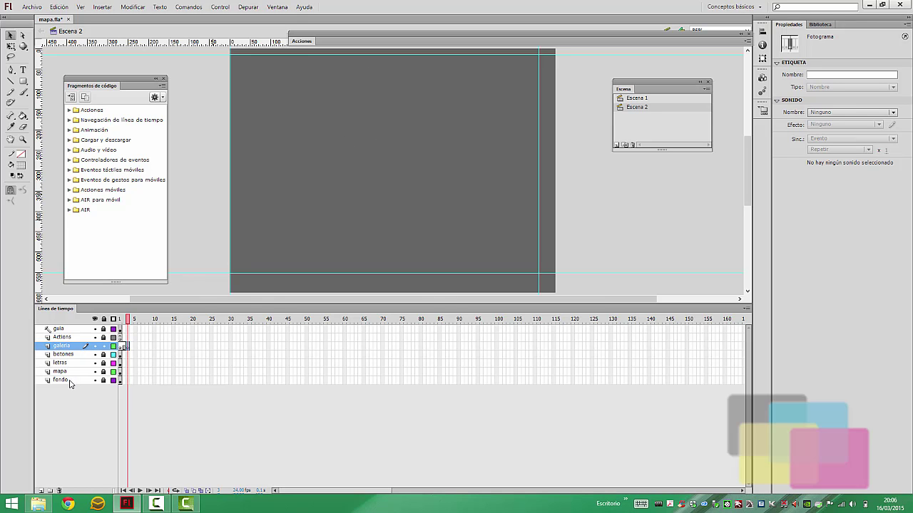
left_click(131, 384)
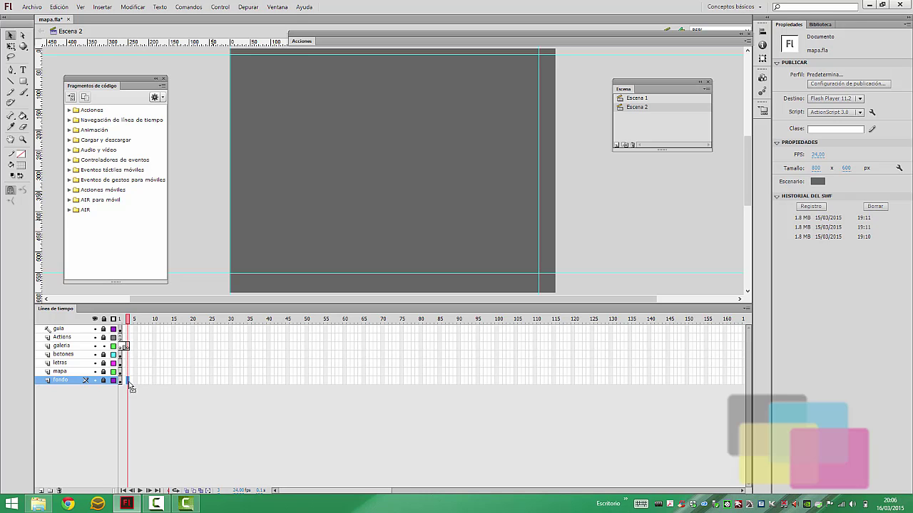
right_click(129, 382)
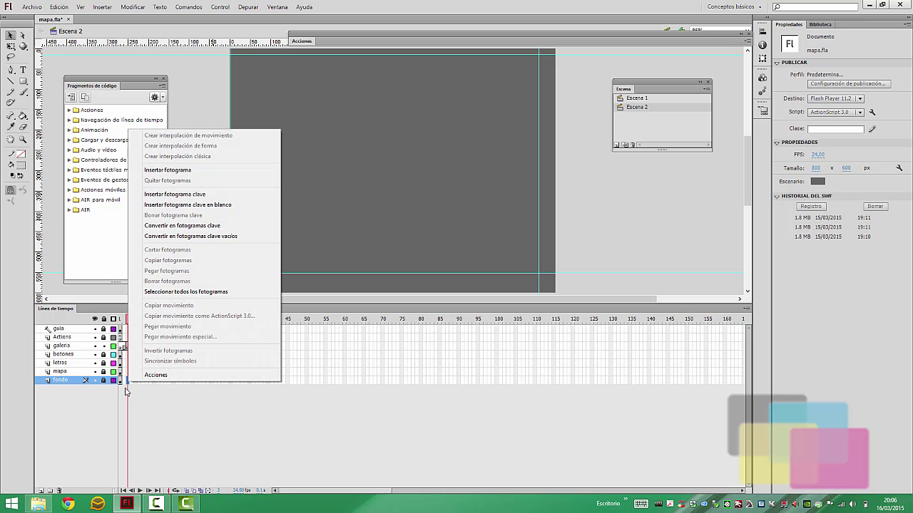
left_click(173, 176)
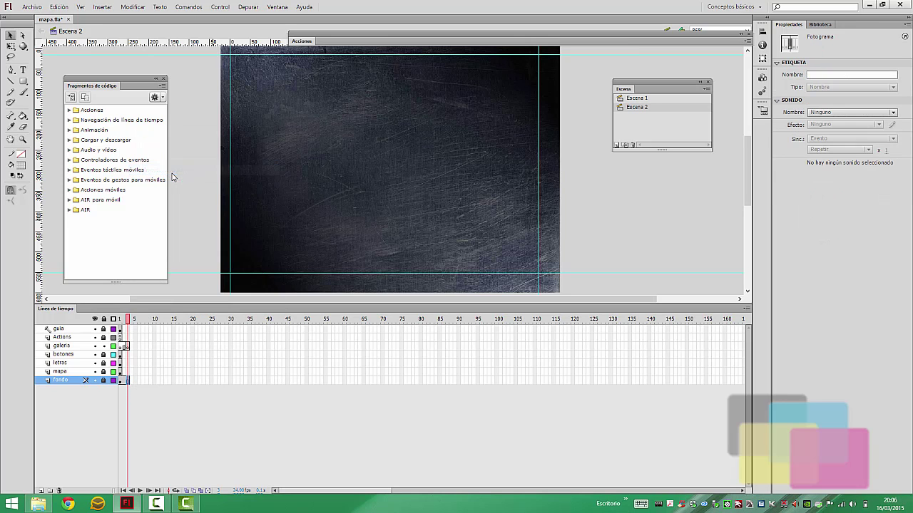
Draw a rectangle about 33 by 42 px on galeria's frame 3 and raise the alpha of its black fill.
left_click(124, 347)
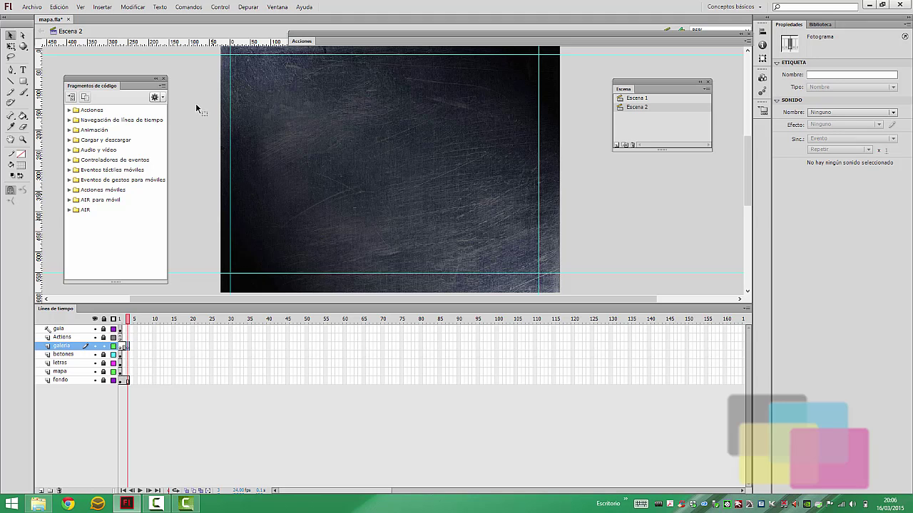
left_click(22, 82)
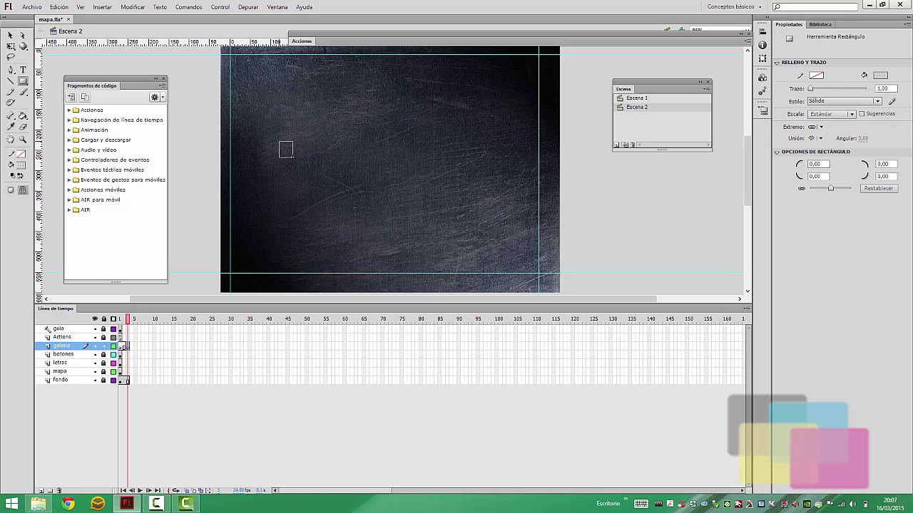
left_click(11, 36)
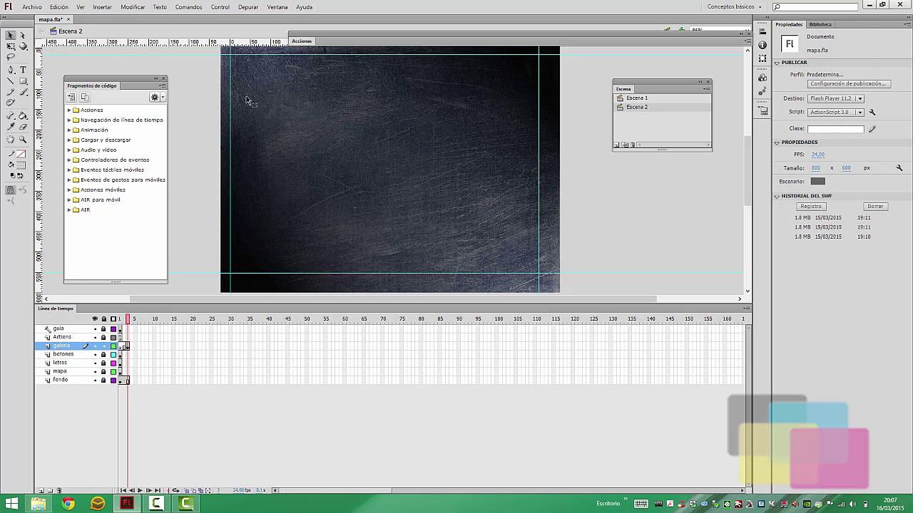
left_click_drag(261, 112, 362, 226)
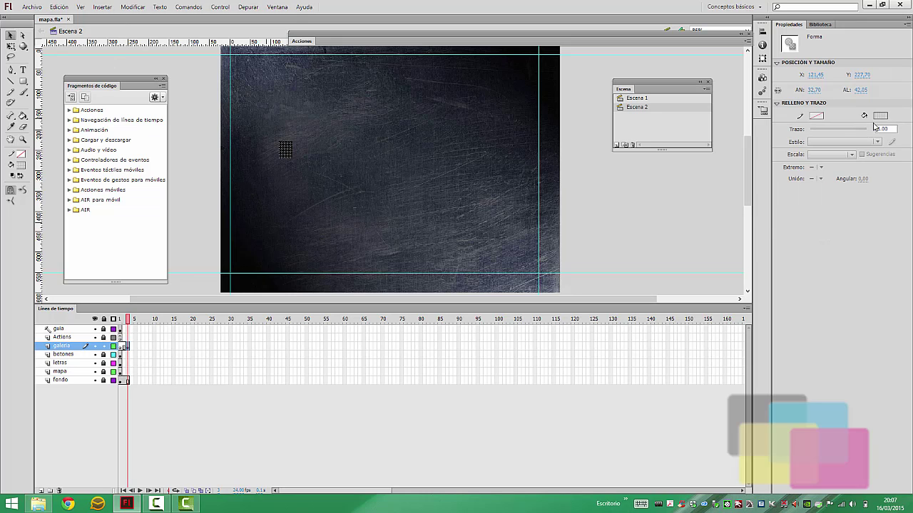
left_click(881, 116)
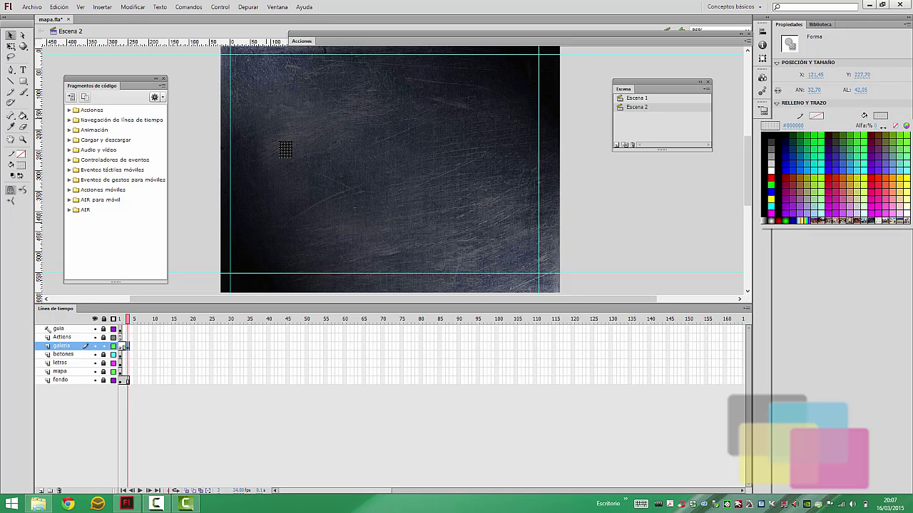
left_click_drag(875, 126, 908, 144)
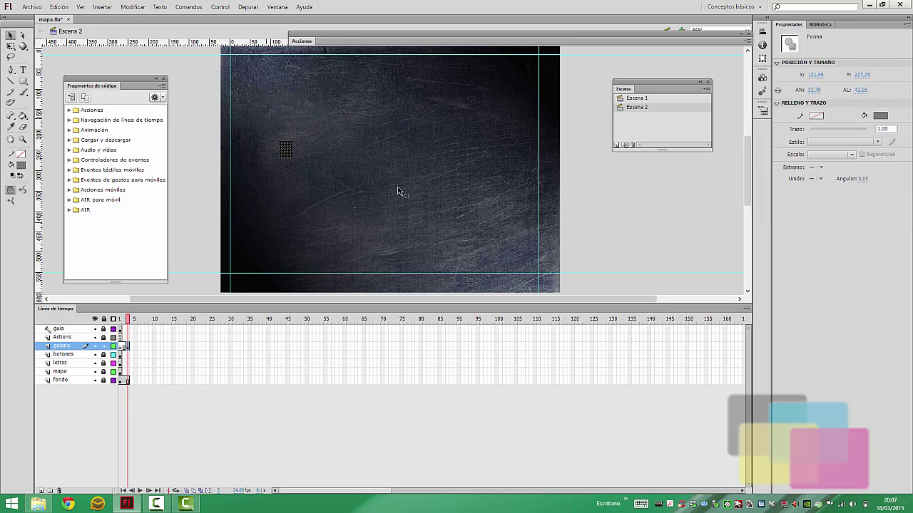
left_click(397, 193)
Convert the small rectangle into a movie clip symbol (Clip de película), keeping the default name.
left_click(291, 154)
key("F8")
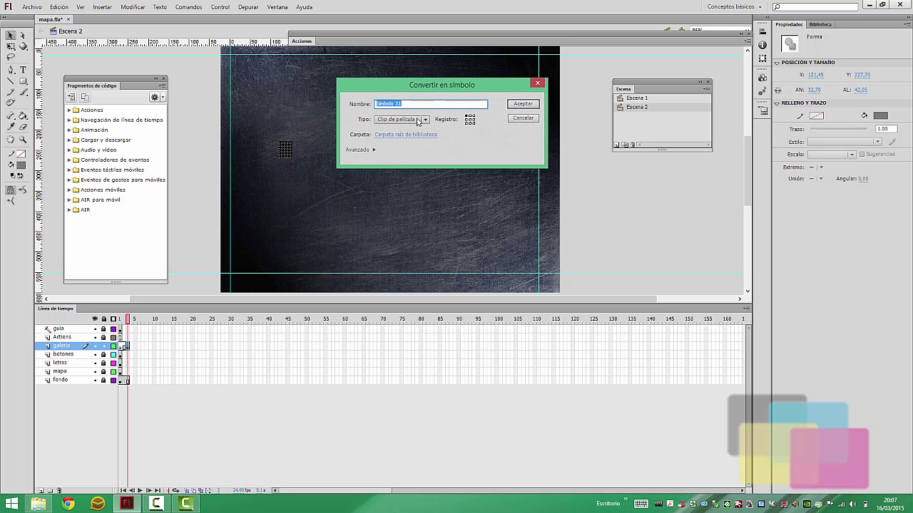
left_click(523, 104)
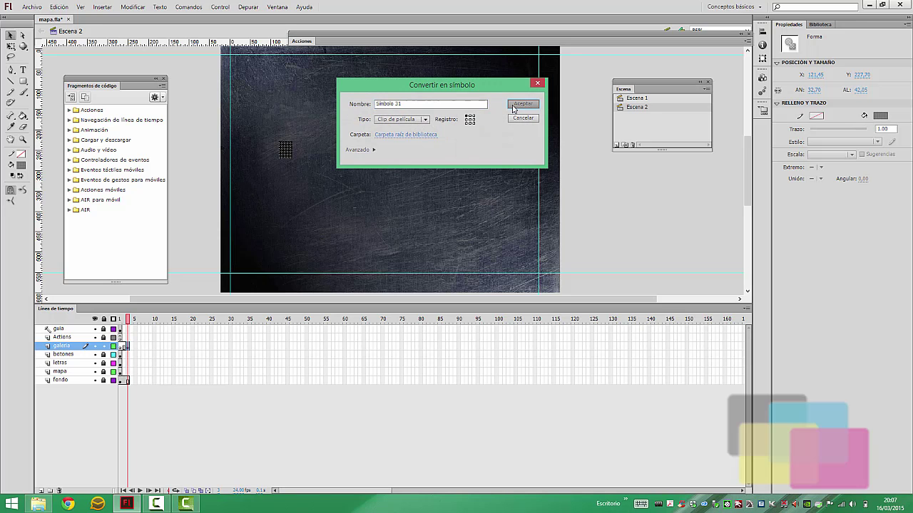
Open the new movie clip for editing and move its rectangle to the upper-left corner of the stage.
double_click(285, 157)
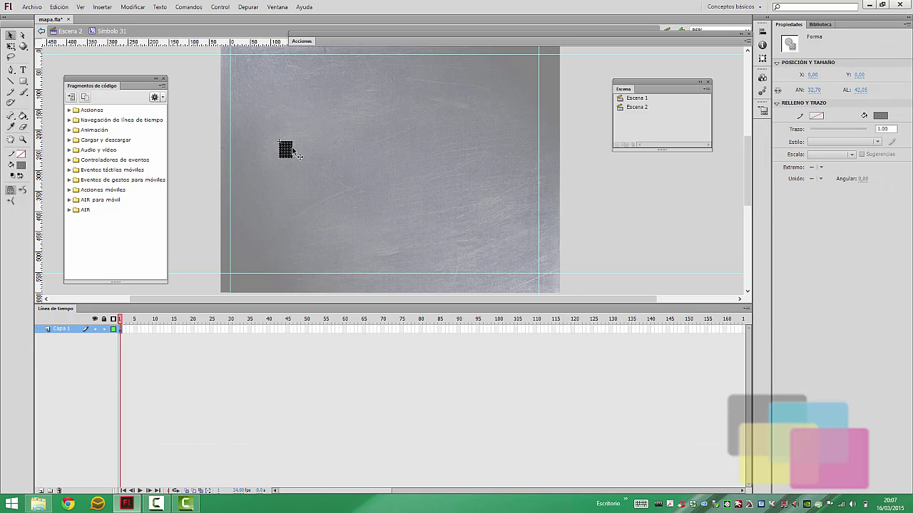
left_click_drag(288, 154, 252, 83)
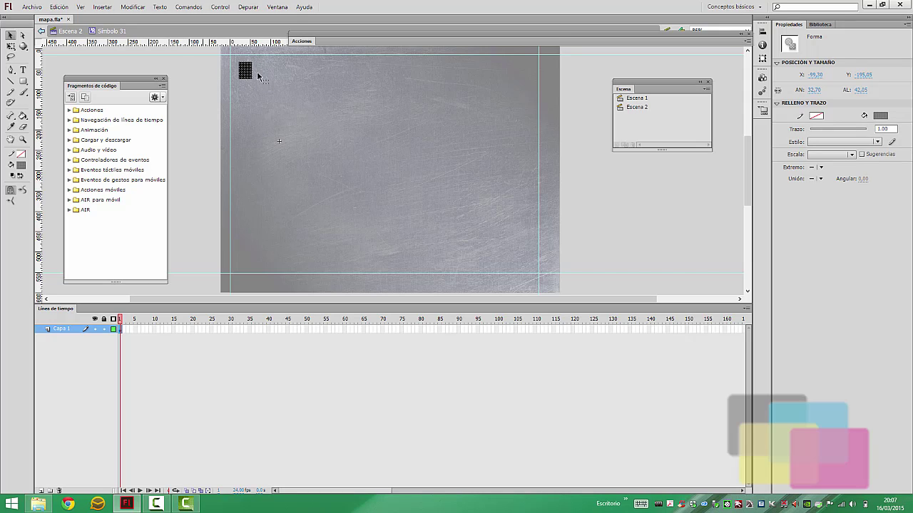
left_click(341, 113)
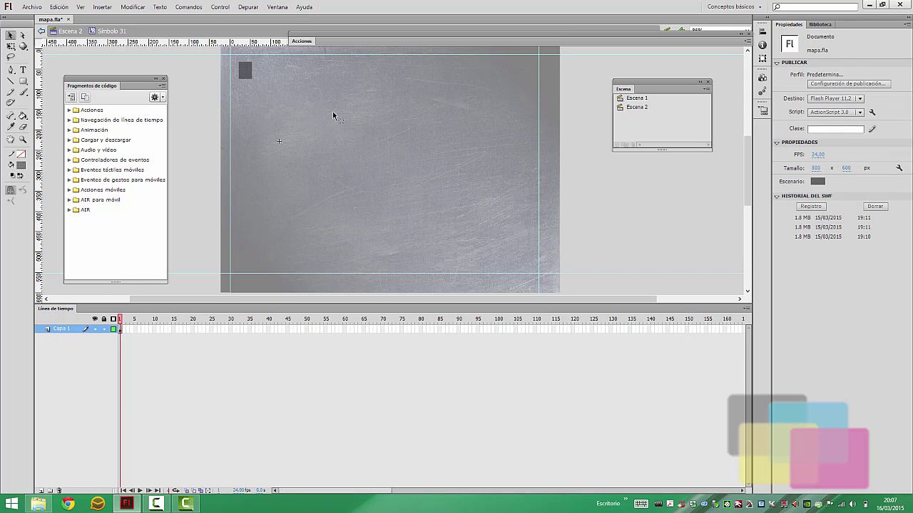
Bring images 01.jpg to 06.jpg from the palacio_real folder into the symbol without replacing existing library elements.
left_click(43, 504)
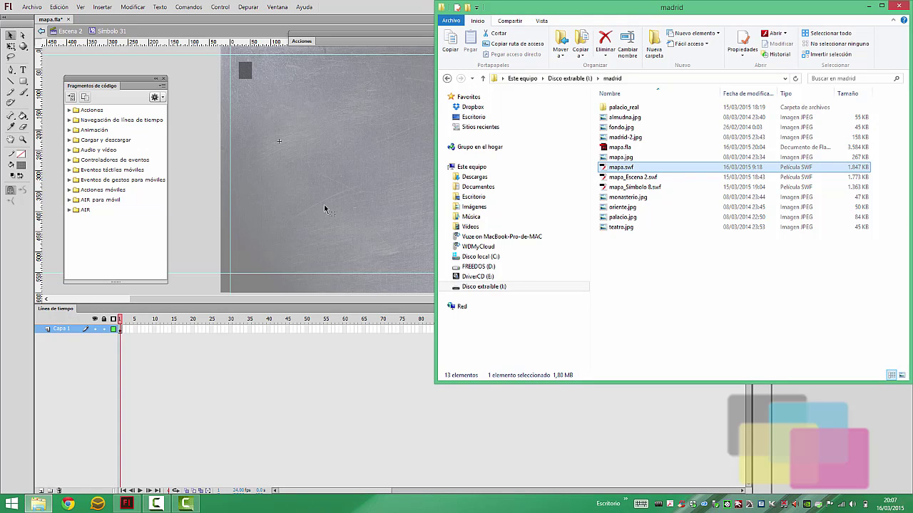
double_click(627, 107)
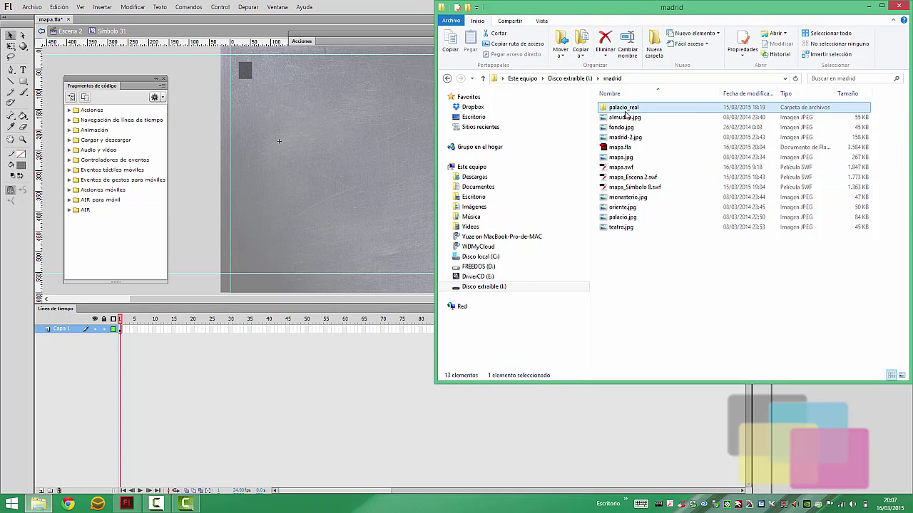
left_click_drag(646, 185, 658, 114)
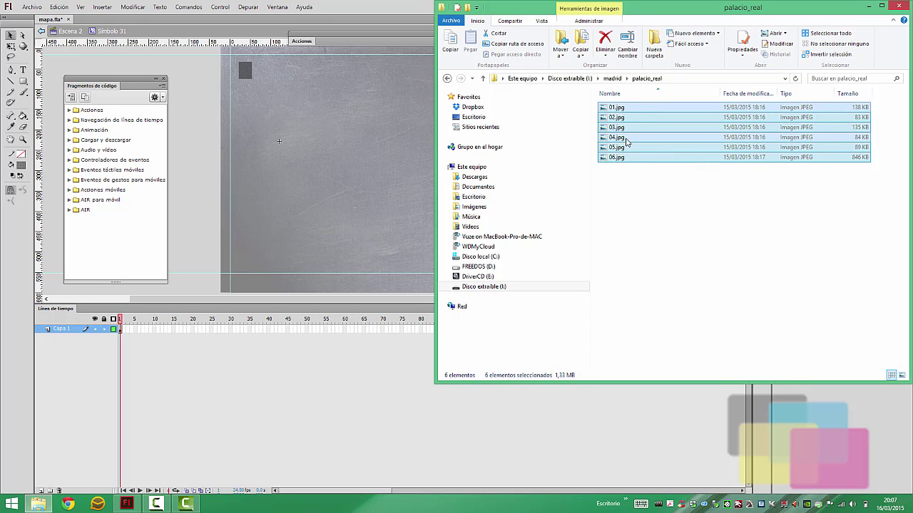
left_click_drag(630, 143, 347, 177)
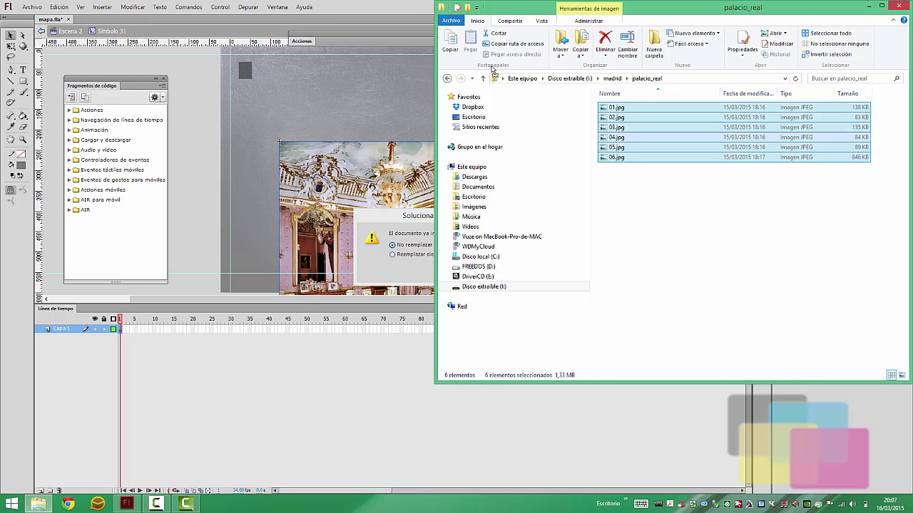
left_click(378, 90)
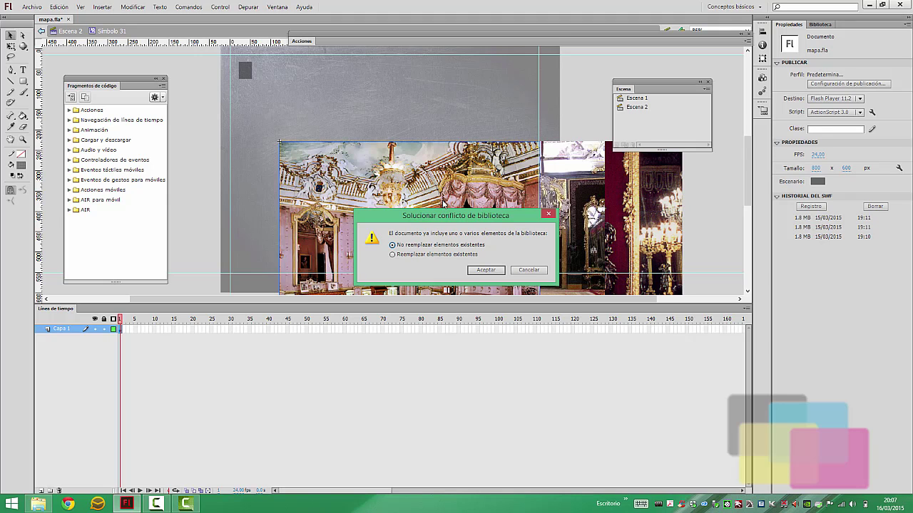
left_click(486, 270)
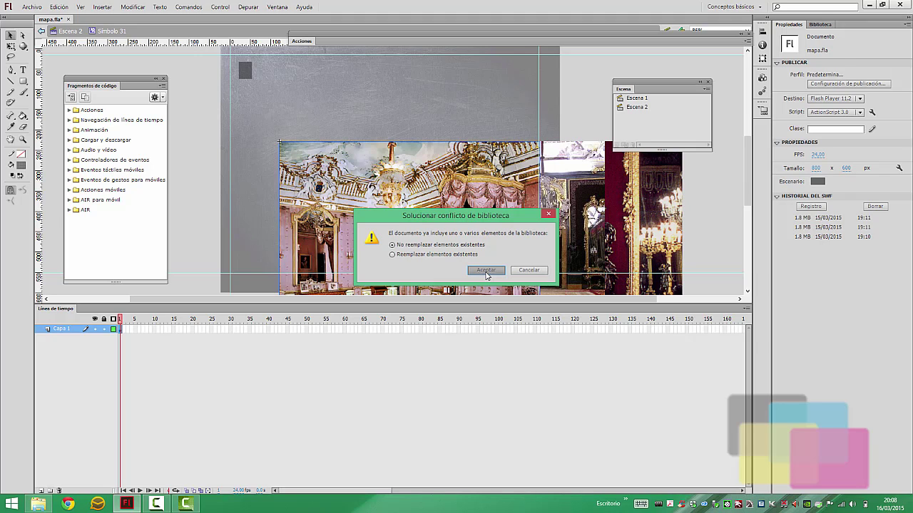
left_click(485, 271)
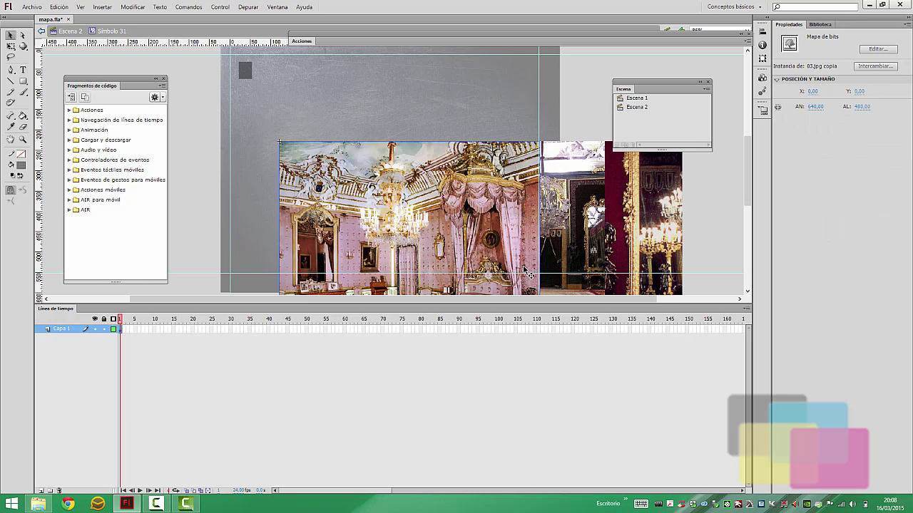
Distribute the six stacked images onto separate layers (Distribuir en capas) inside the symbol.
left_click(748, 35)
left_click(746, 31)
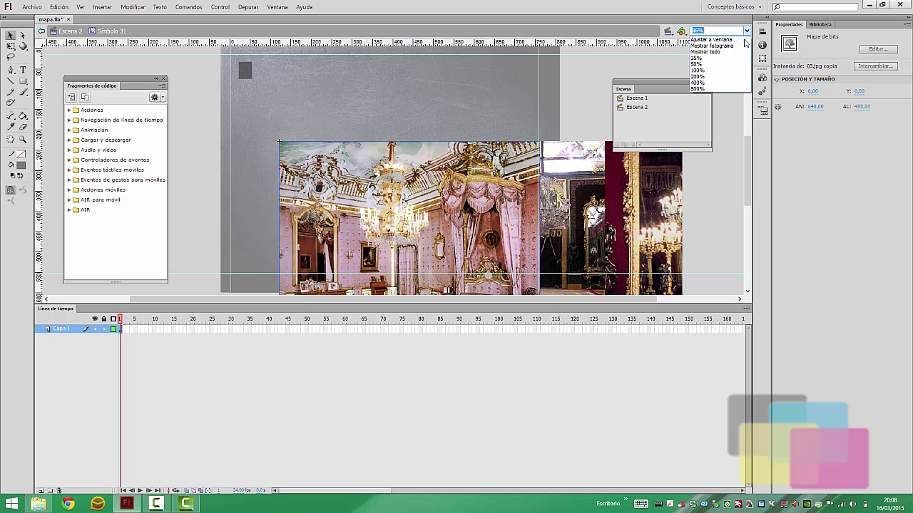
left_click(702, 64)
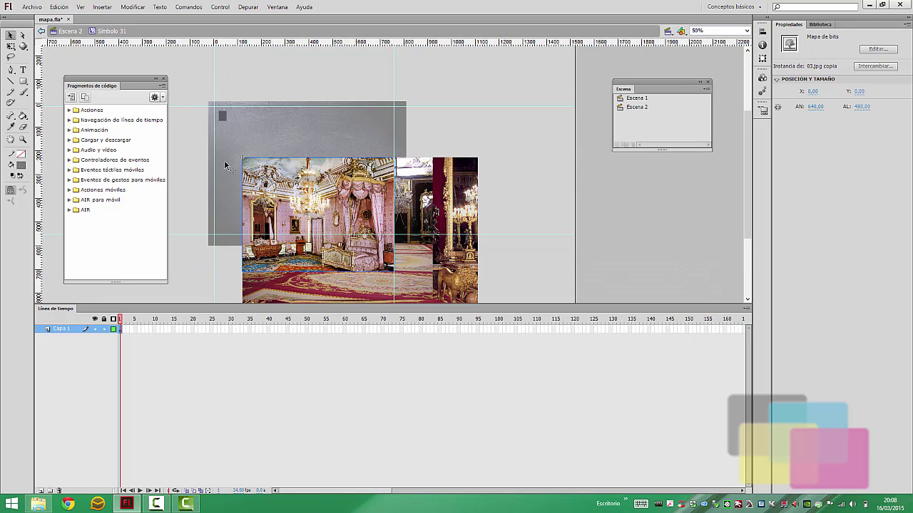
scroll(494, 268, "down", 2)
scroll(493, 268, "up", 2)
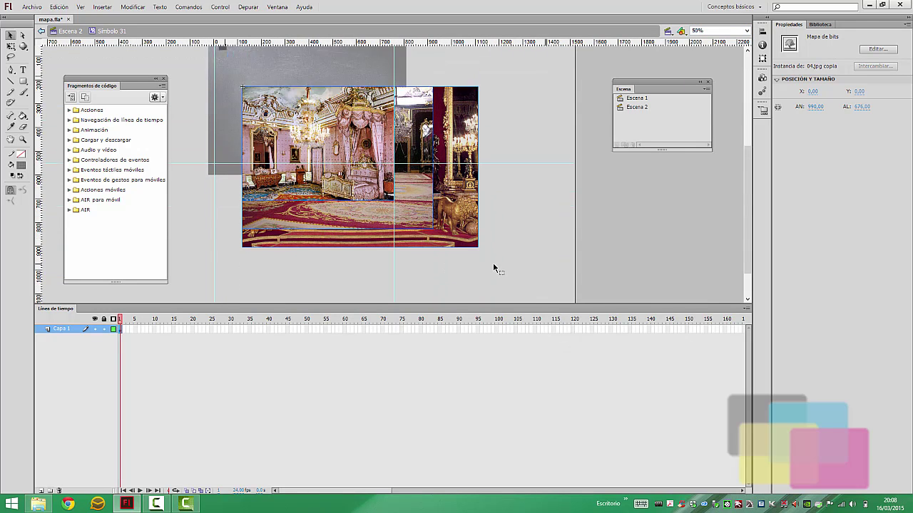
right_click(341, 186)
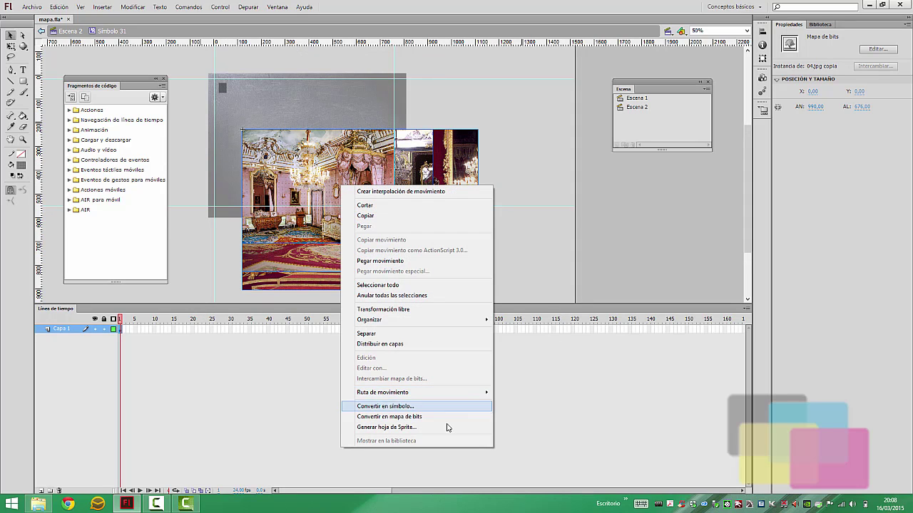
left_click(448, 344)
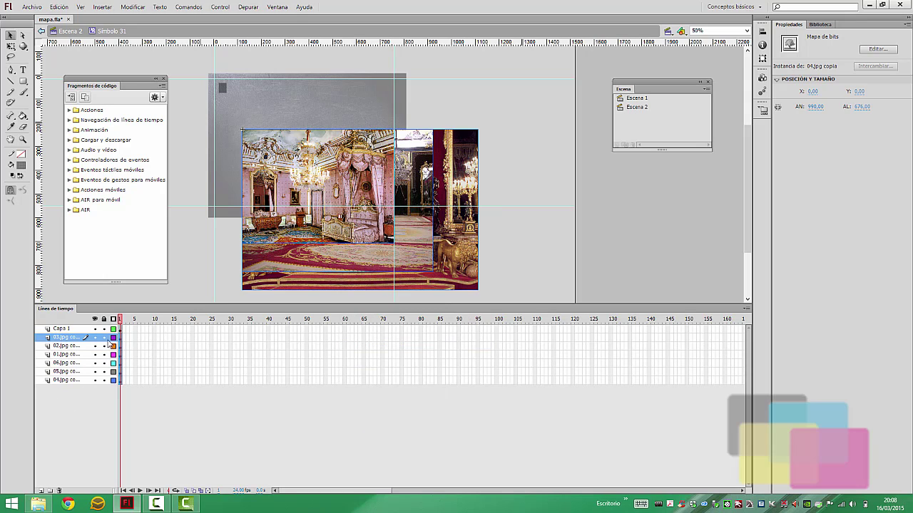
left_click(76, 363)
left_click(72, 380)
left_click(76, 363)
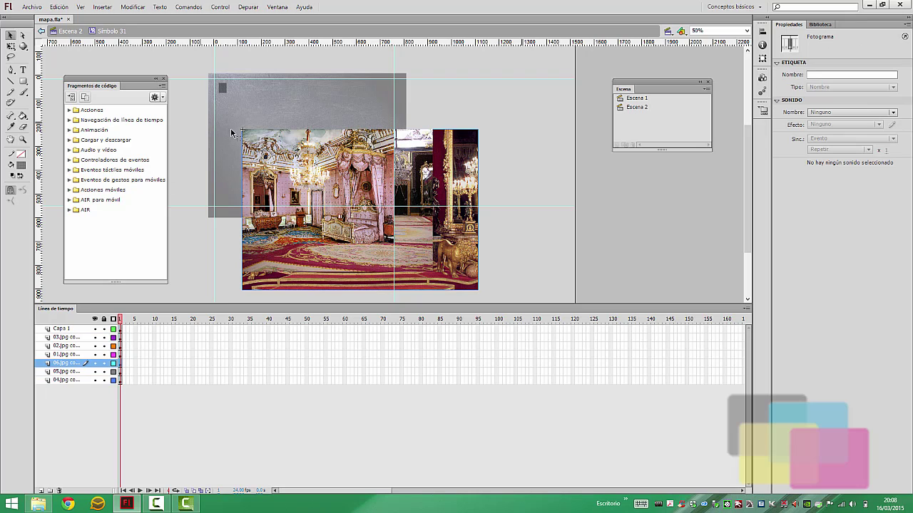
Scale all six stacked photos down together to about 229 by 156 px and move them onto the upper-left area of the grey background.
left_click_drag(499, 299, 236, 123)
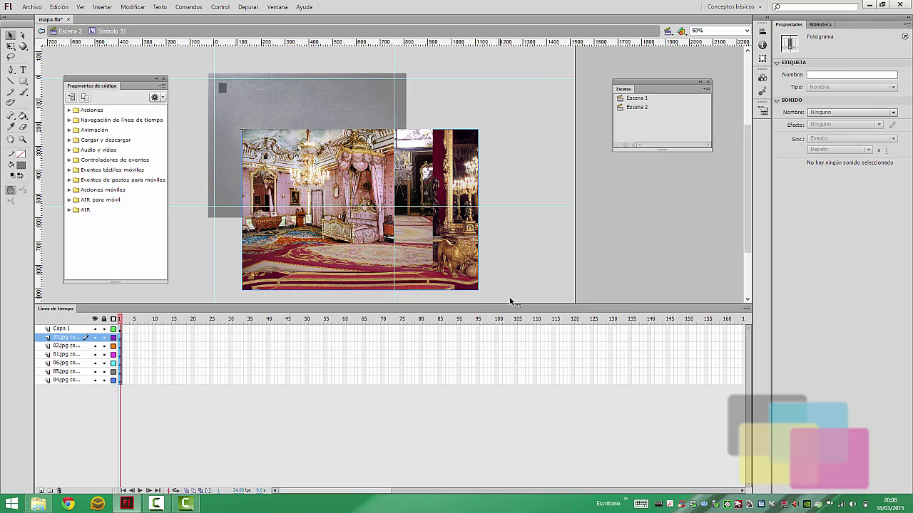
left_click(12, 47)
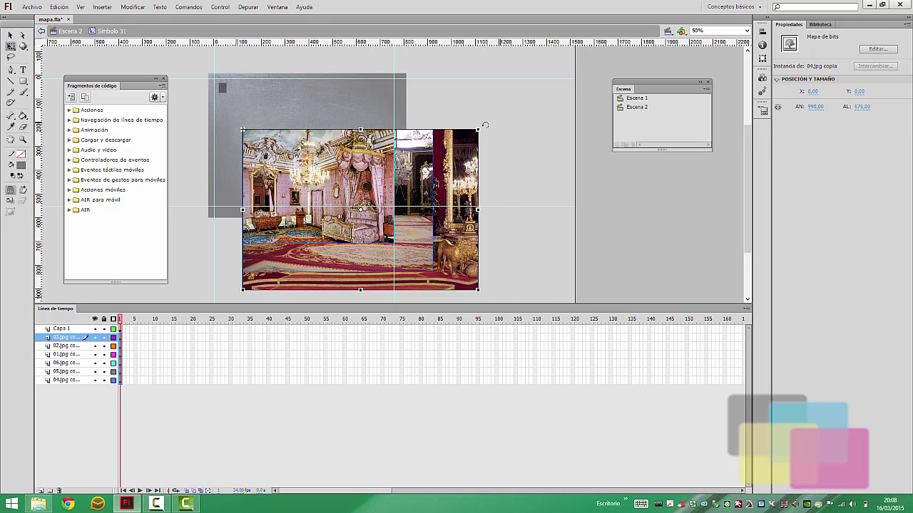
left_click_drag(476, 131, 373, 230)
left_click(353, 254)
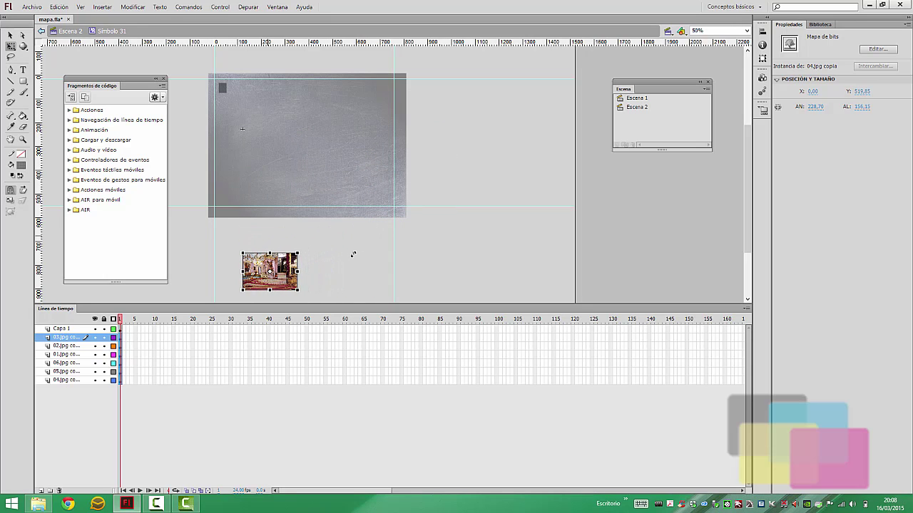
left_click_drag(299, 269, 290, 131)
left_click(327, 183)
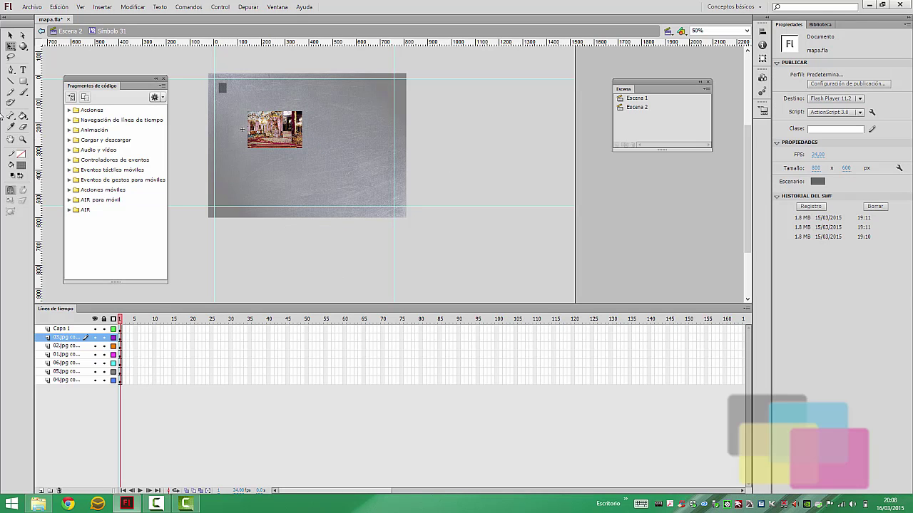
Spread the six overlapping photos apart across the grey background, with the throne photo at the lower left.
left_click(22, 140)
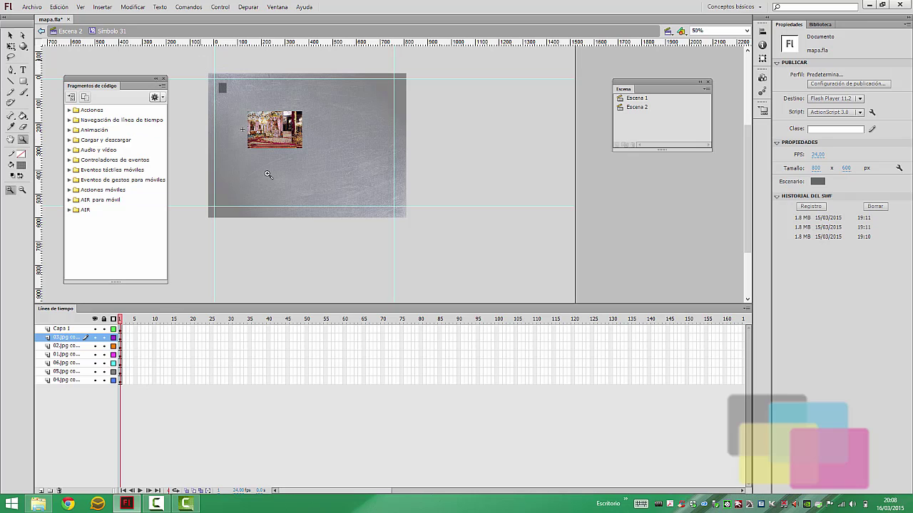
left_click_drag(203, 63, 421, 227)
left_click(11, 35)
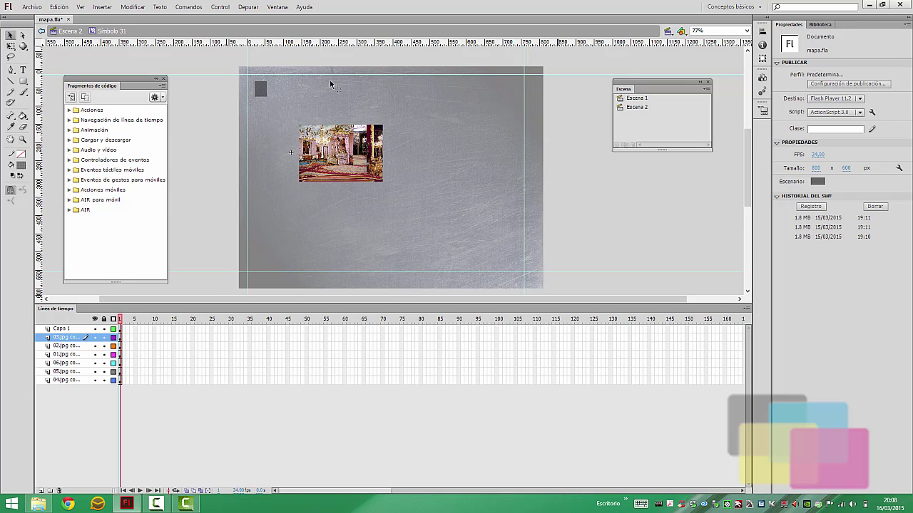
left_click_drag(346, 155, 464, 131)
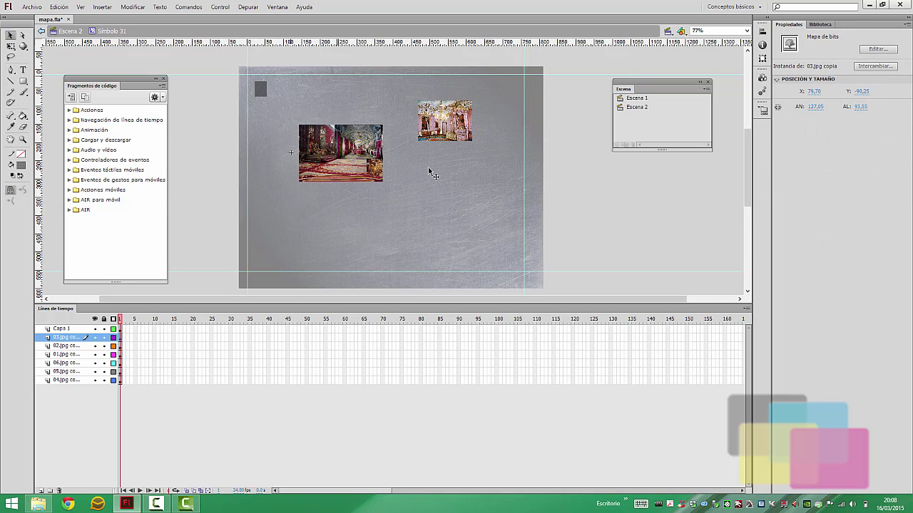
left_click_drag(360, 146, 423, 162)
left_click_drag(328, 177, 433, 222)
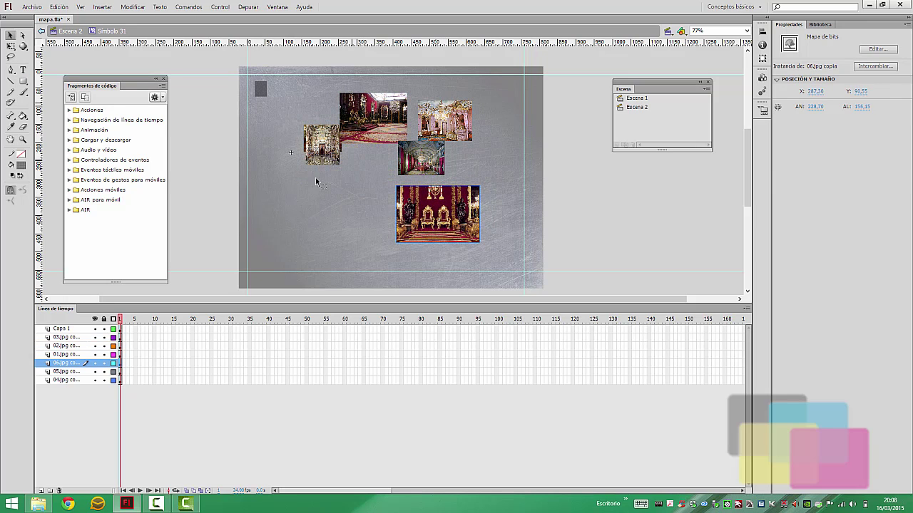
left_click_drag(321, 147, 375, 178)
left_click_drag(322, 151, 362, 232)
left_click_drag(457, 227, 314, 238)
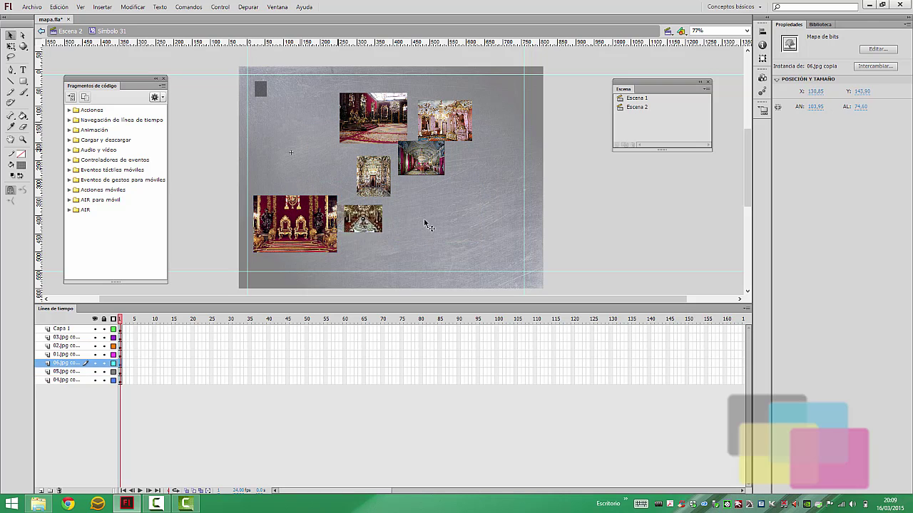
left_click_drag(427, 225, 427, 225)
left_click_drag(304, 228, 348, 211)
Tilt the throne photo (06.jpg) counterclockwise, and enlarge 04.jpg and tilt it clockwise.
key("q")
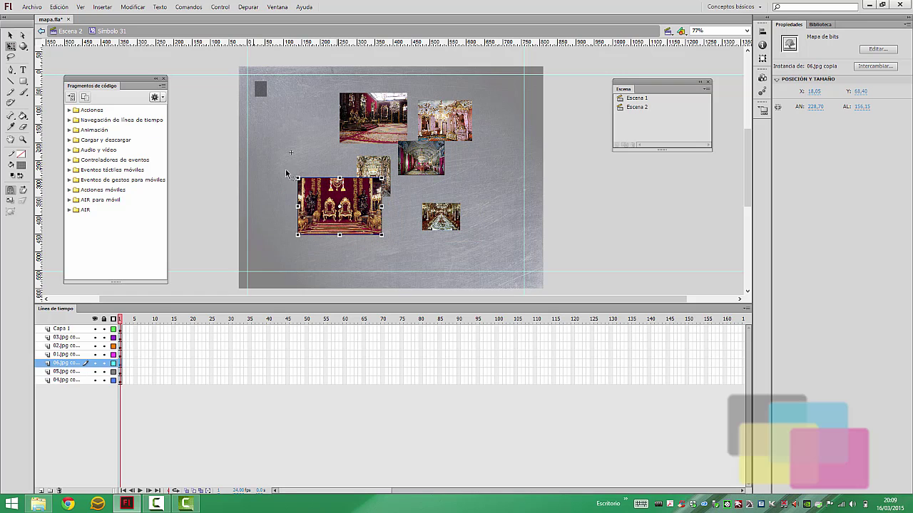
left_click_drag(294, 175, 282, 186)
left_click(453, 225)
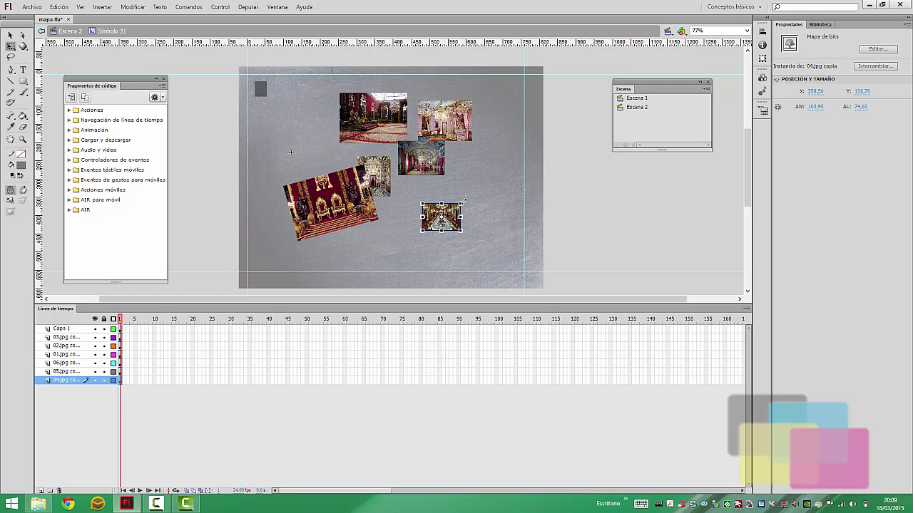
mouse_move(464, 202)
left_mouse_down()
mouse_move(497, 183)
mouse_move(482, 194)
mouse_move(438, 174)
mouse_move(465, 194)
left_mouse_up()
Enlarge 02.jpg to about 197 by 145 px, 05.jpg to about 155 by 186 px and 01.jpg to about 230 by 172 px.
left_click(439, 172)
left_click(389, 182)
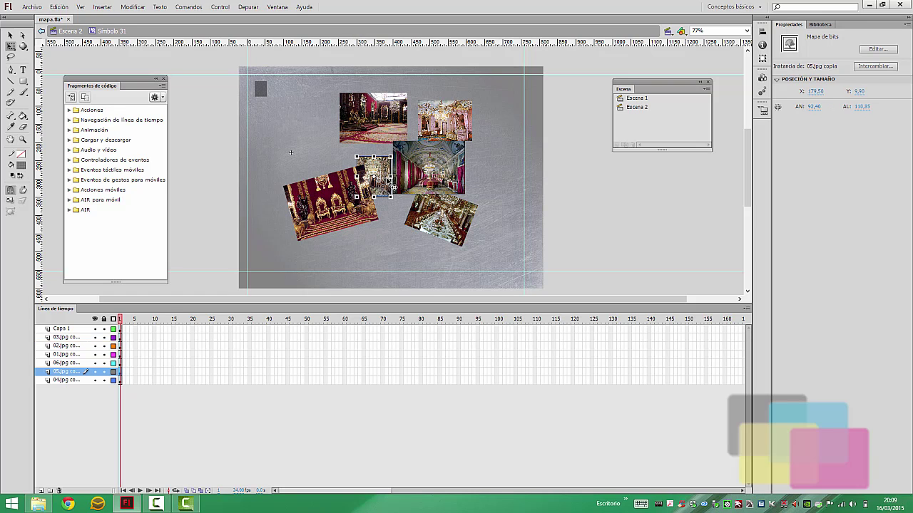
left_click_drag(393, 150, 405, 131)
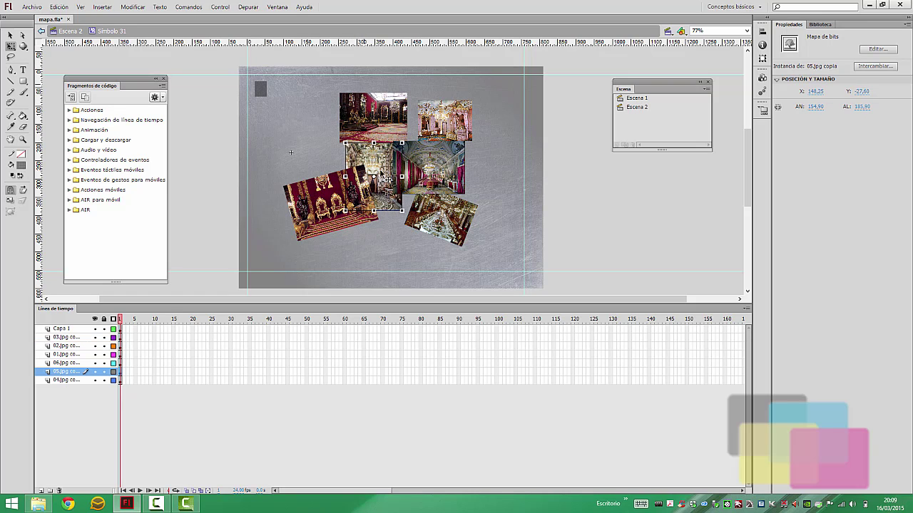
left_click_drag(389, 178, 411, 191)
left_click_drag(396, 118, 385, 132)
mouse_move(331, 112)
left_mouse_down()
mouse_move(339, 137)
mouse_move(320, 122)
left_mouse_up()
Move 03.jpg to the upper right of the collage, tilting it clockwise and photos 02.jpg and 01.jpg slightly counterclockwise.
left_click_drag(430, 135, 444, 154)
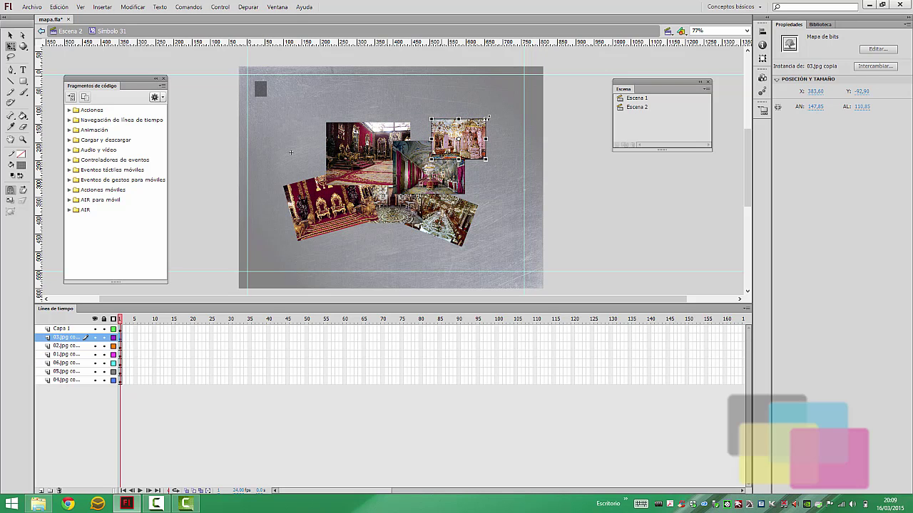
left_click_drag(487, 117, 498, 126)
left_click(456, 181)
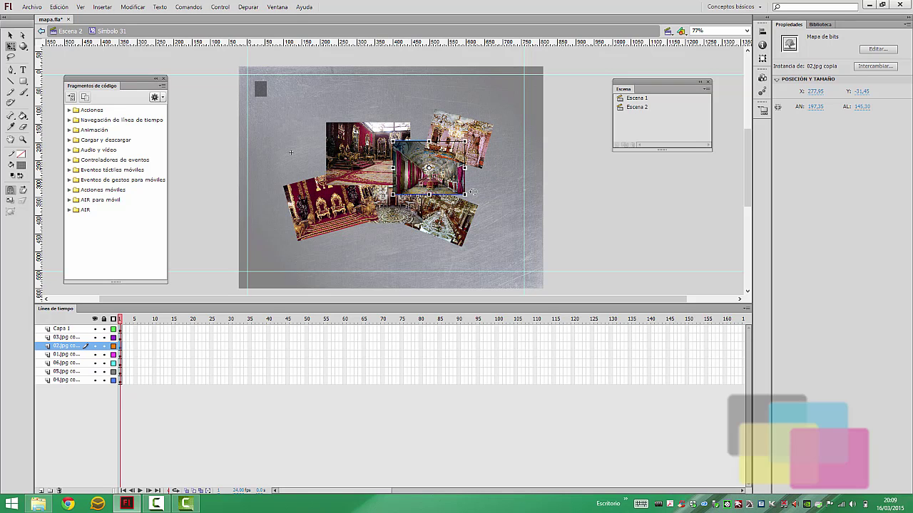
left_click_drag(473, 192, 471, 196)
left_click(353, 154)
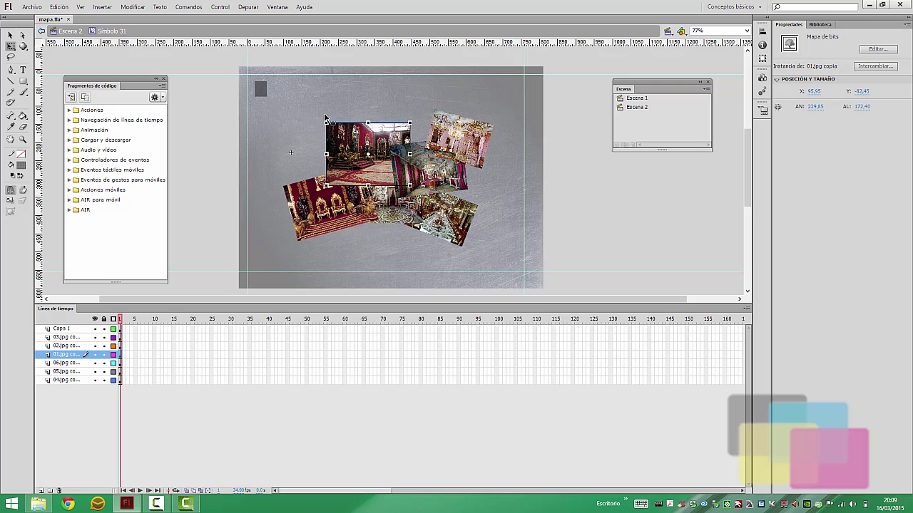
left_click_drag(327, 118, 323, 127)
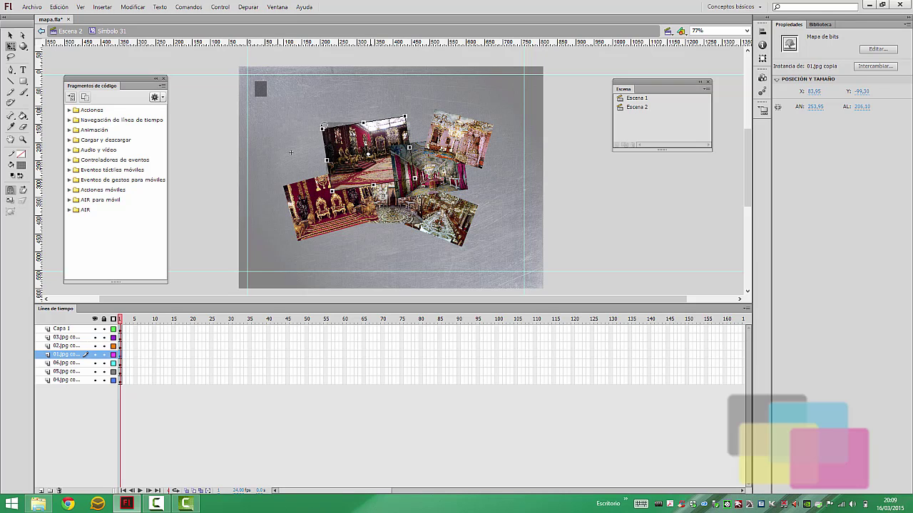
left_click(550, 197)
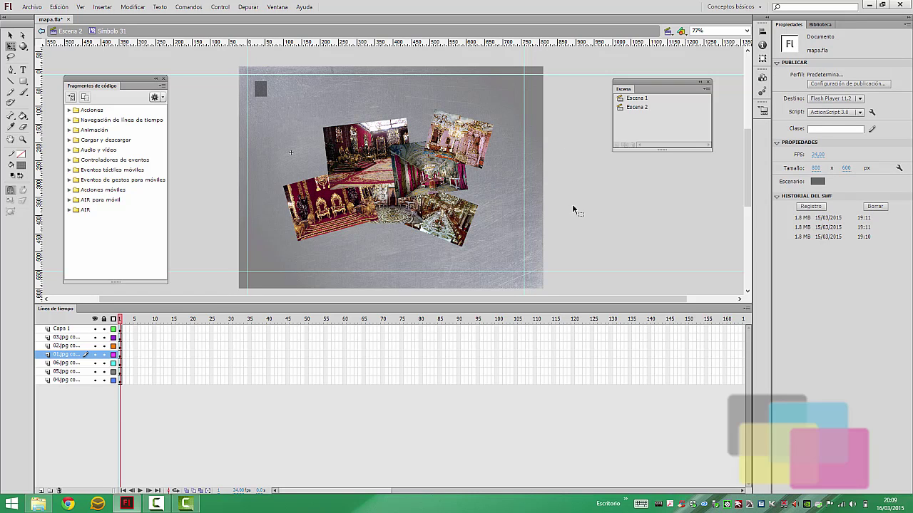
Move all six photos together to about X 5.65, Y -111.35 and break them apart (Separar) into shapes.
left_click(465, 225)
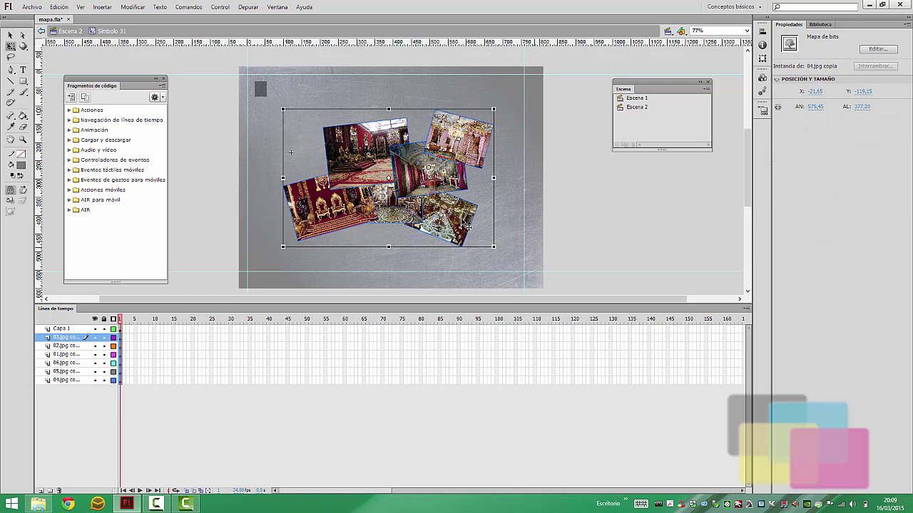
mouse_move(465, 225)
left_mouse_down()
mouse_move(481, 234)
mouse_move(472, 230)
left_mouse_up()
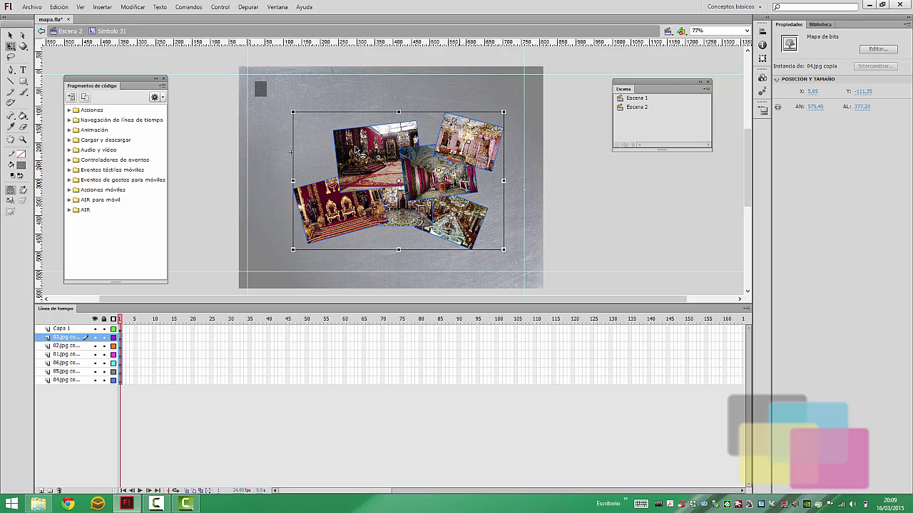
right_click(356, 151)
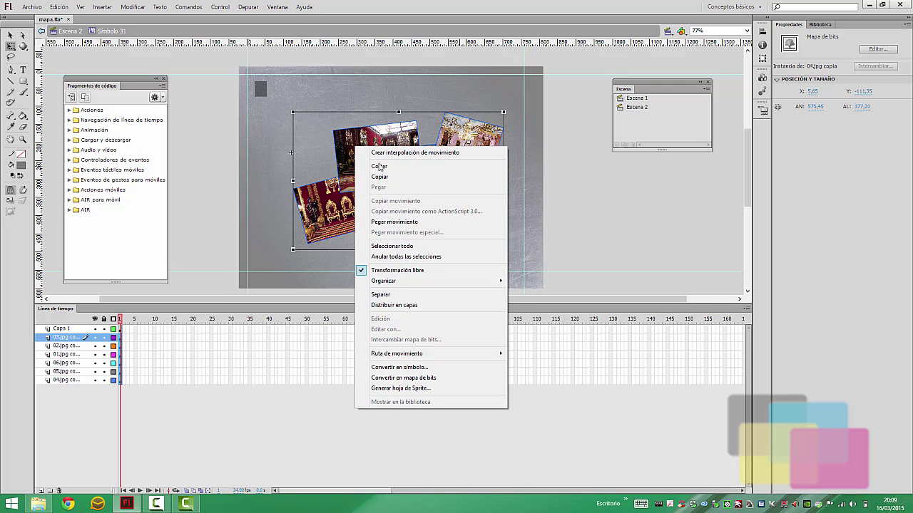
left_click(404, 296)
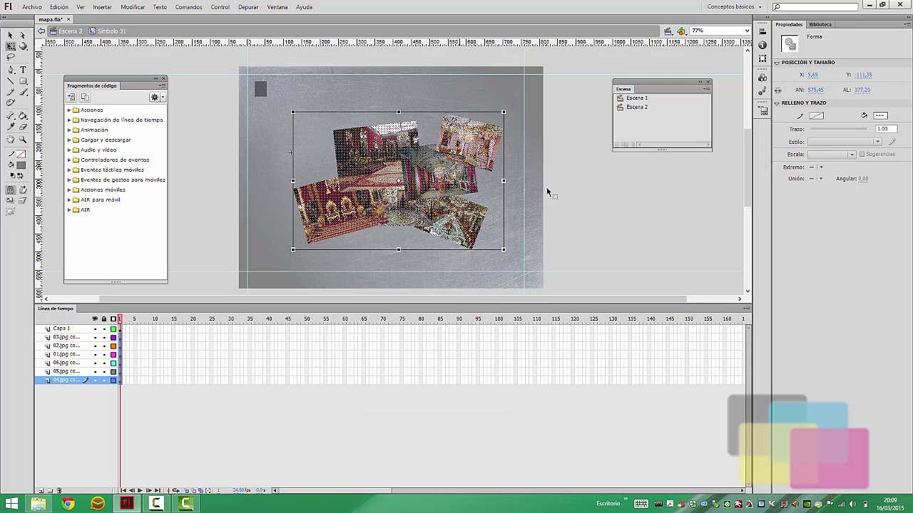
left_click(587, 212)
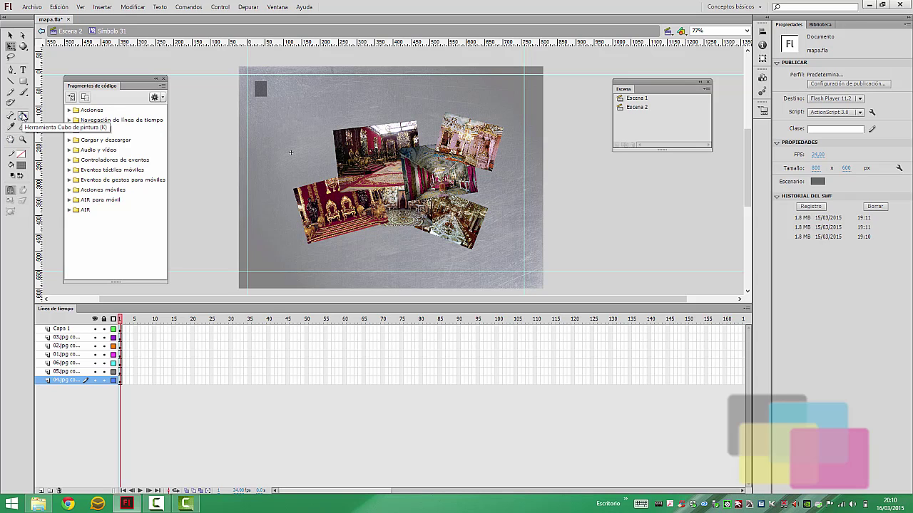
Outline the pink room photo (03.jpg) with the Ink Bottle (Bote de tinta) using a solid white stroke of about 11.
left_click(23, 116)
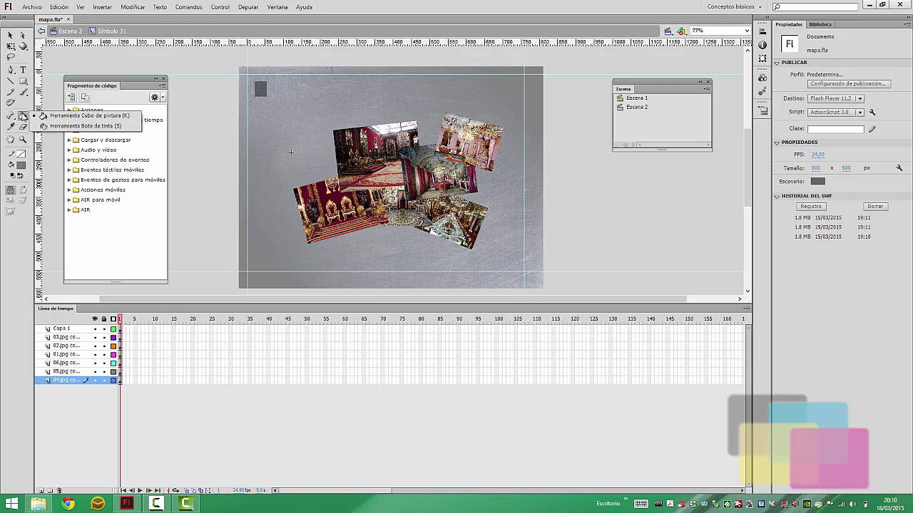
left_click(70, 127)
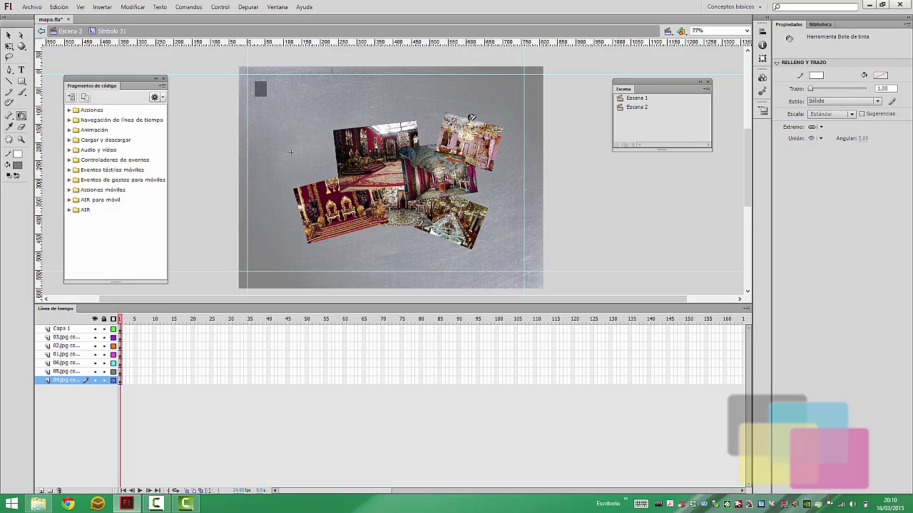
left_click(817, 75)
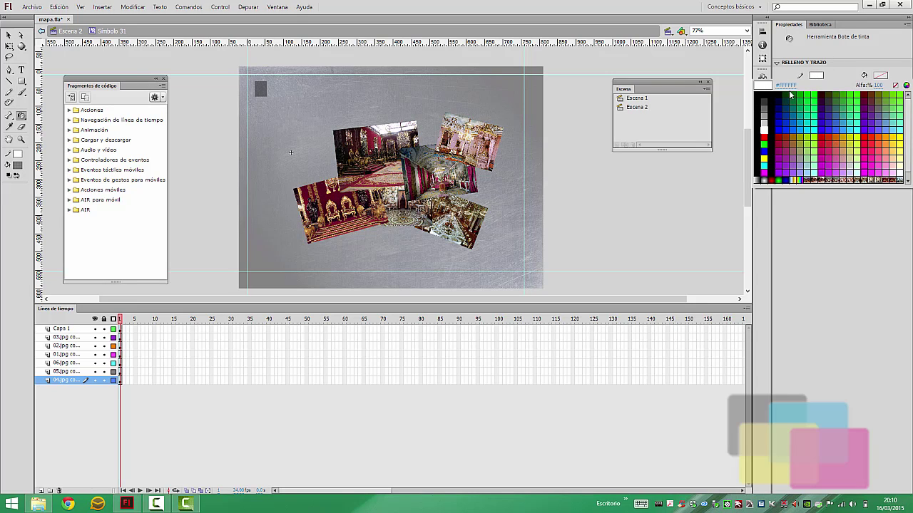
left_click(767, 128)
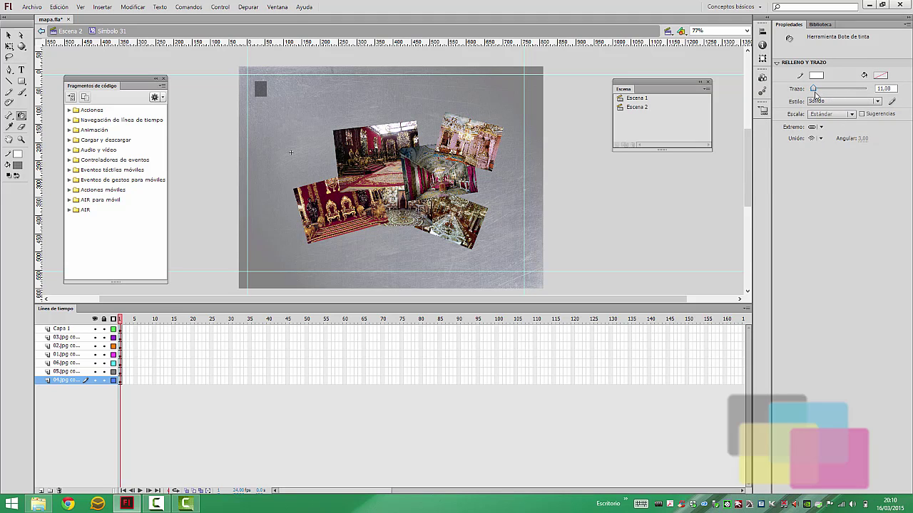
left_click_drag(813, 89, 813, 90)
left_click(494, 135)
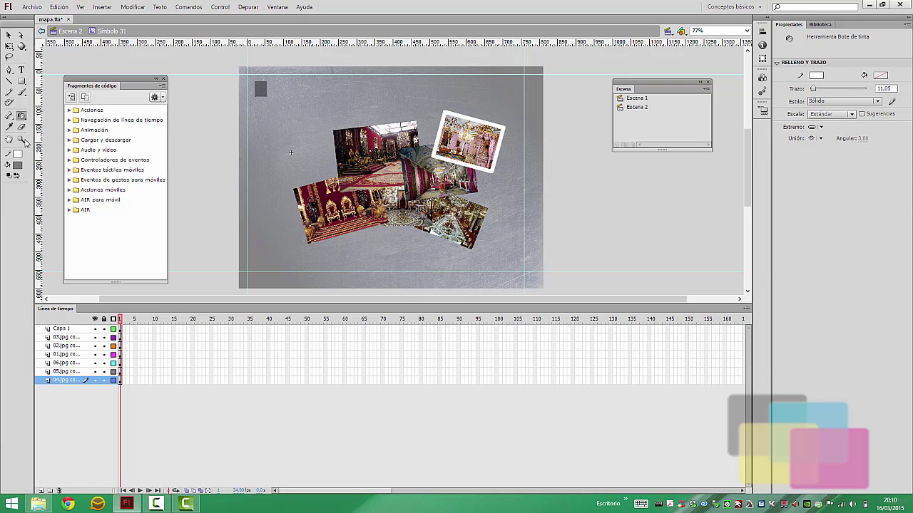
left_click(22, 140)
left_click_drag(424, 95, 547, 189)
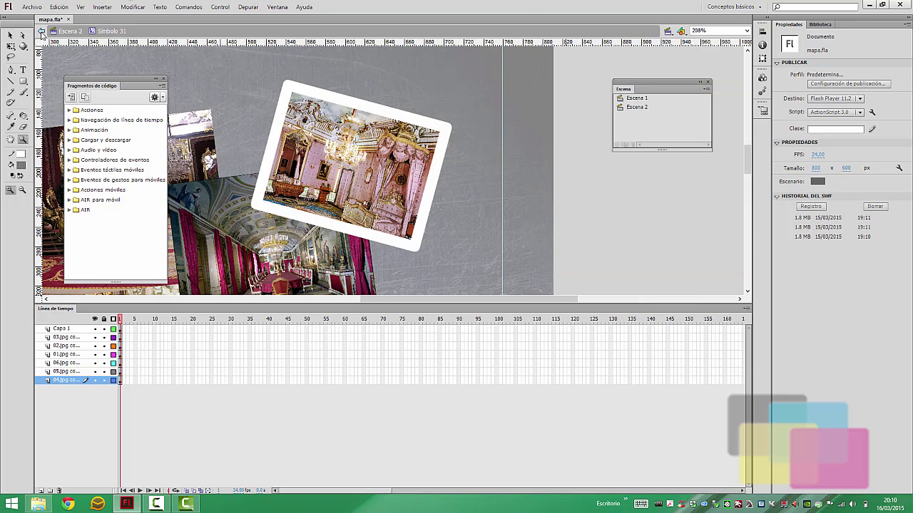
Try the Inglete corner join on the pink room photo's white outline and settle on the Bisel join.
left_click(9, 35)
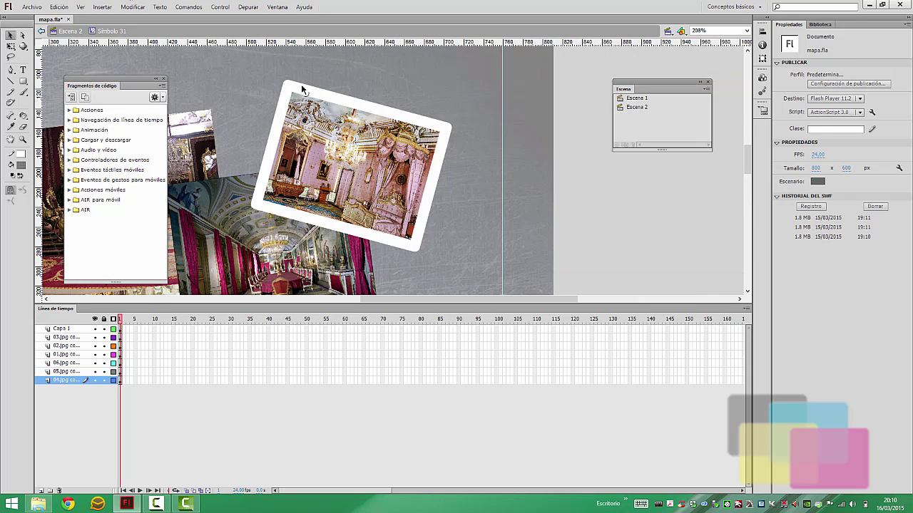
left_click(302, 90)
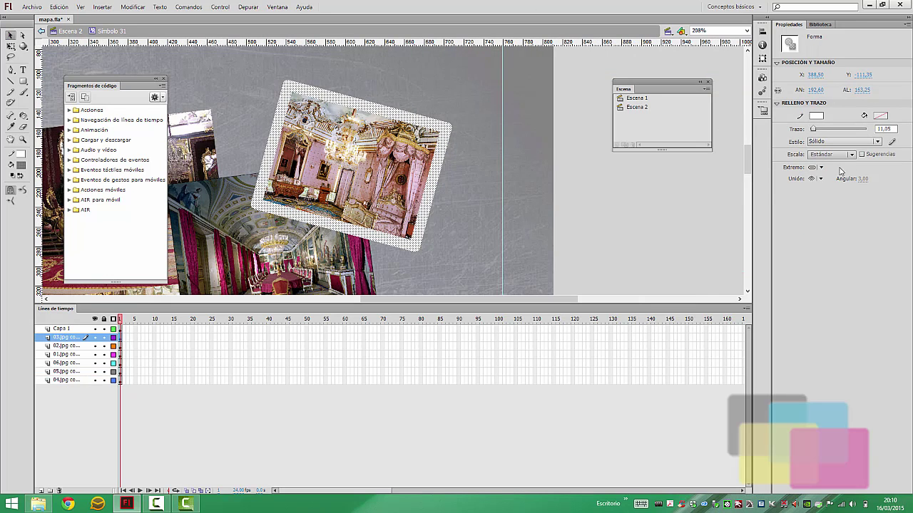
left_click(818, 179)
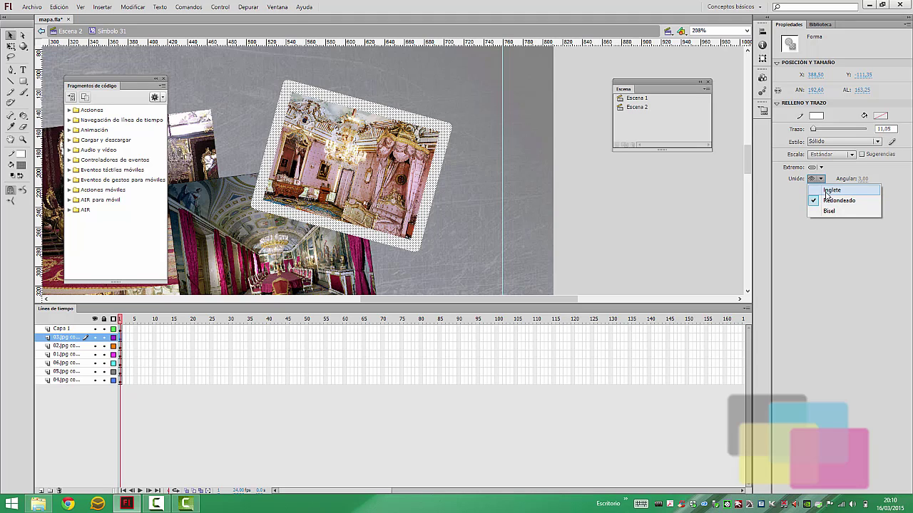
left_click(829, 191)
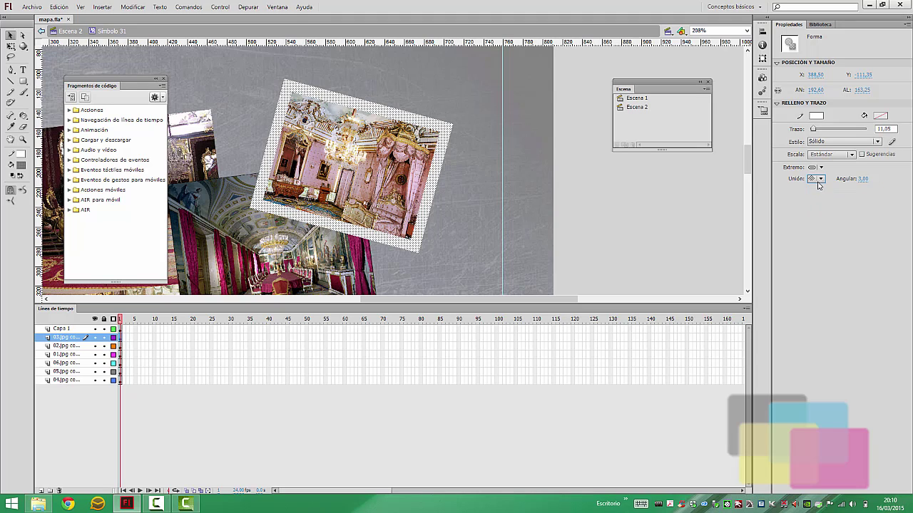
left_click(819, 179)
left_click(825, 213)
left_click(531, 194)
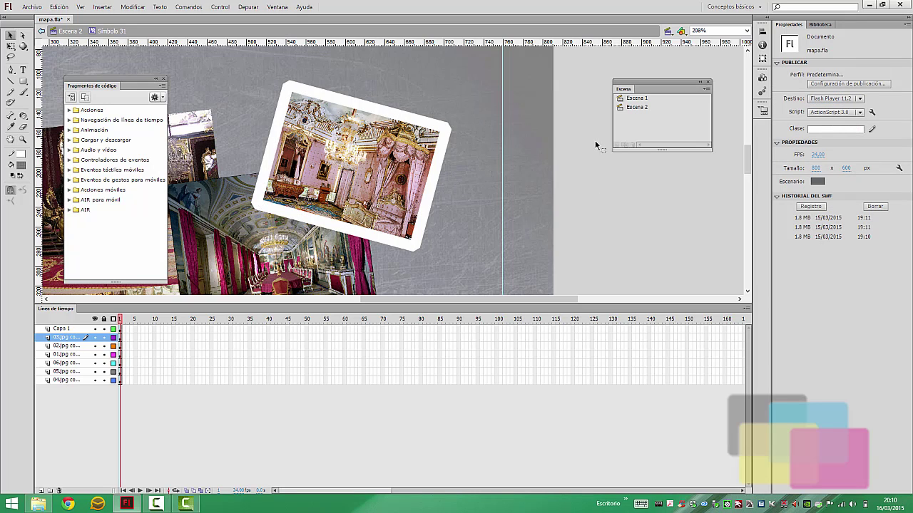
Set the stroke height of the pink room photo's white outline to 9.
left_click(378, 112)
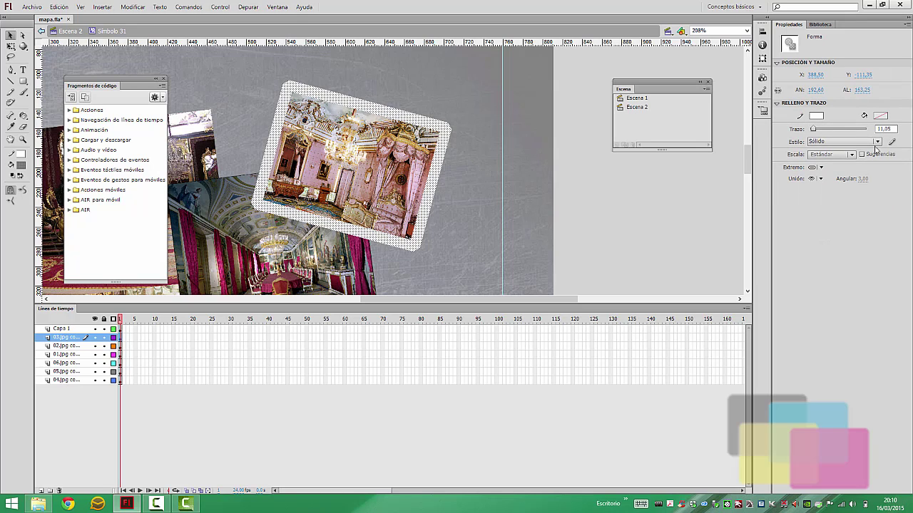
left_click(889, 129)
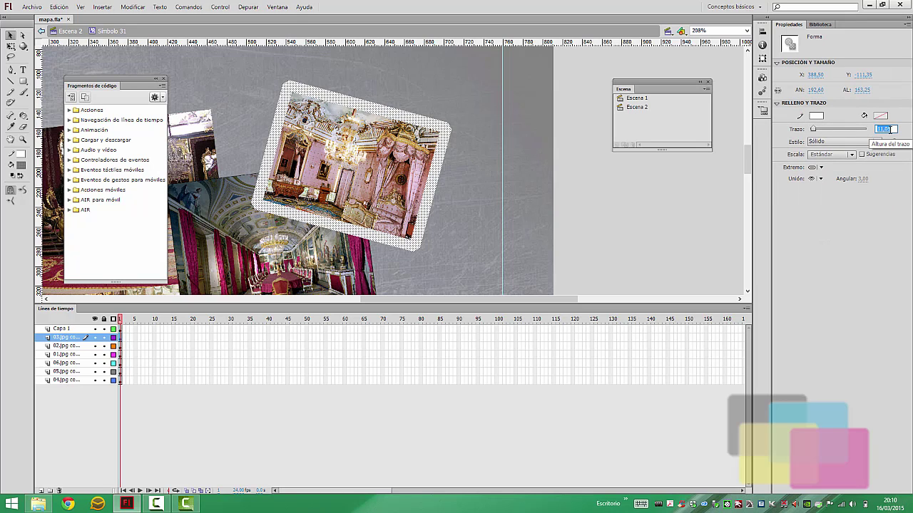
type("9")
key("Return")
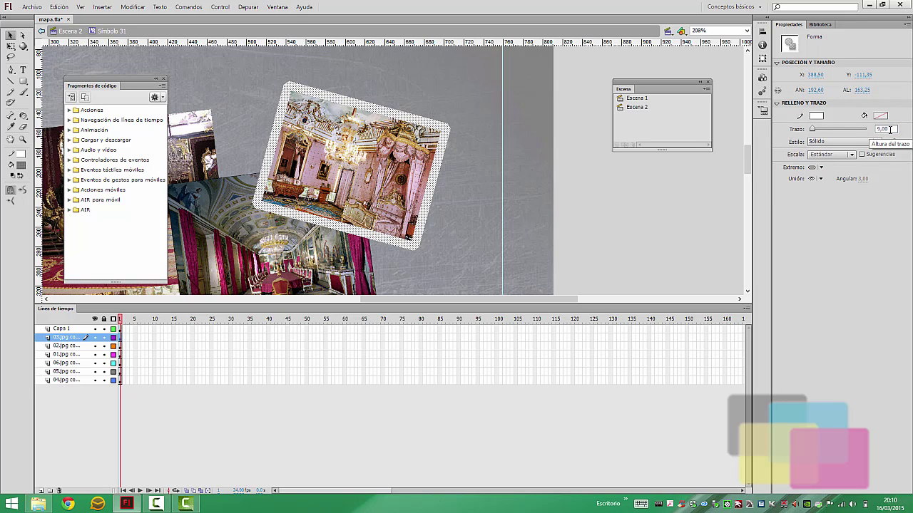
left_click(450, 207)
Outline the other five photos in the collage with the Ink Bottle (Bote de tinta), using the white stroke of 9.
left_click(747, 33)
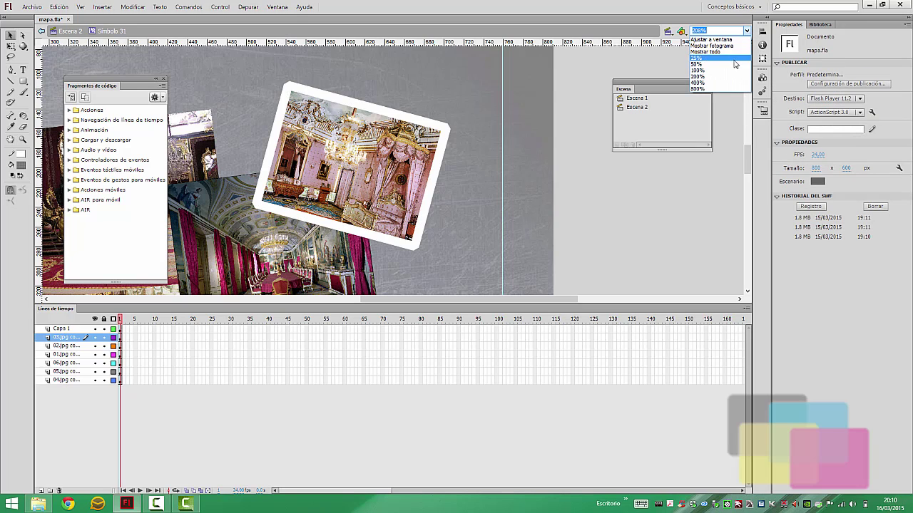
left_click(699, 64)
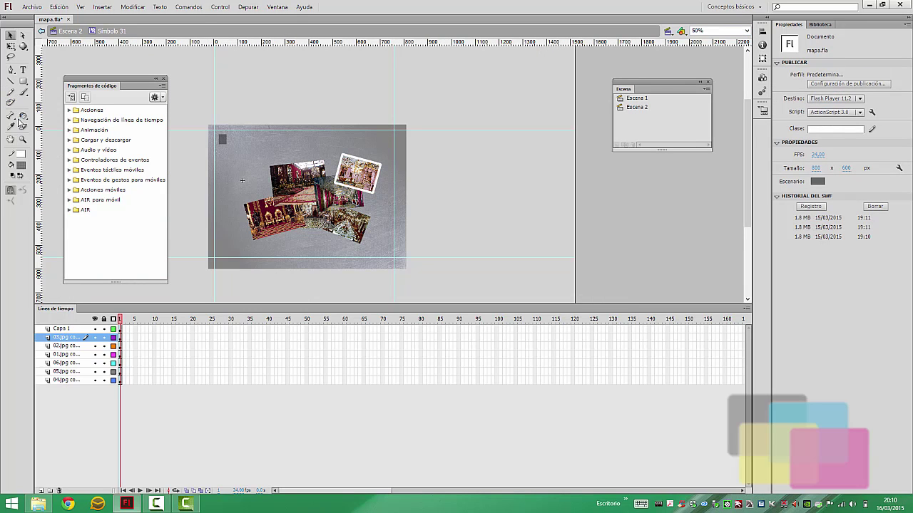
left_click(22, 118)
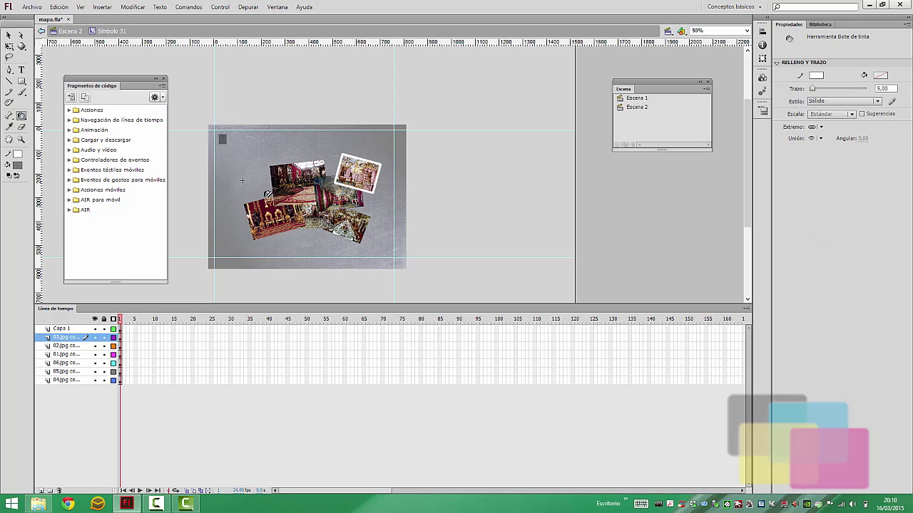
left_click(291, 174)
left_click(278, 221)
left_click(337, 196)
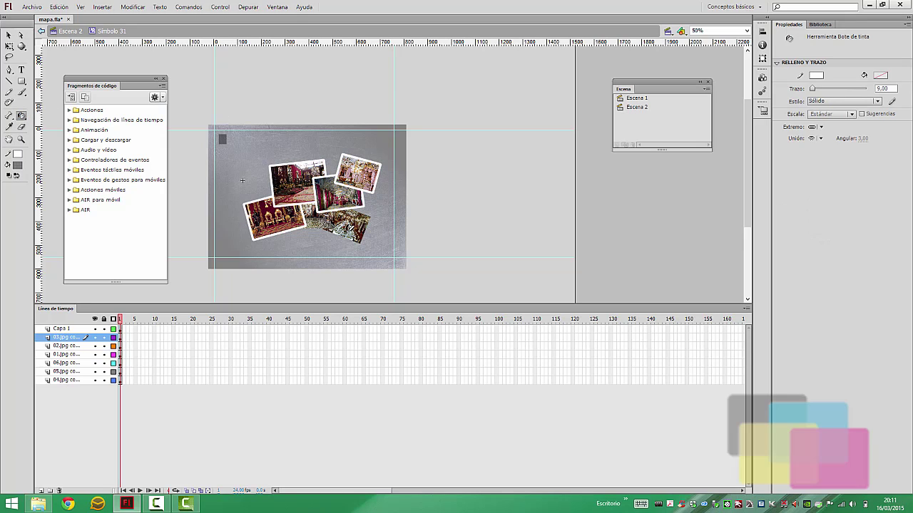
left_click(350, 227)
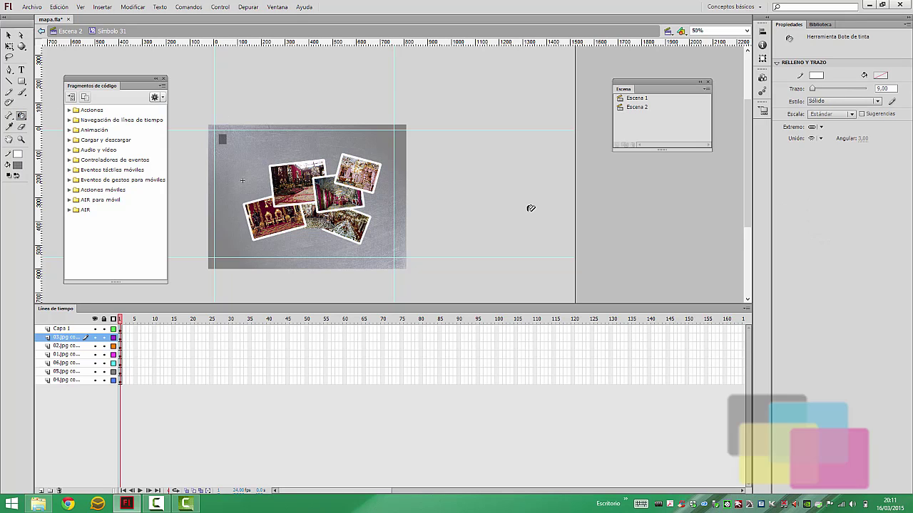
left_click(317, 218)
Reorder the photo layers under Capa 1 to run from 06.jpg at the top down to 01.jpg at the bottom.
left_click(9, 34)
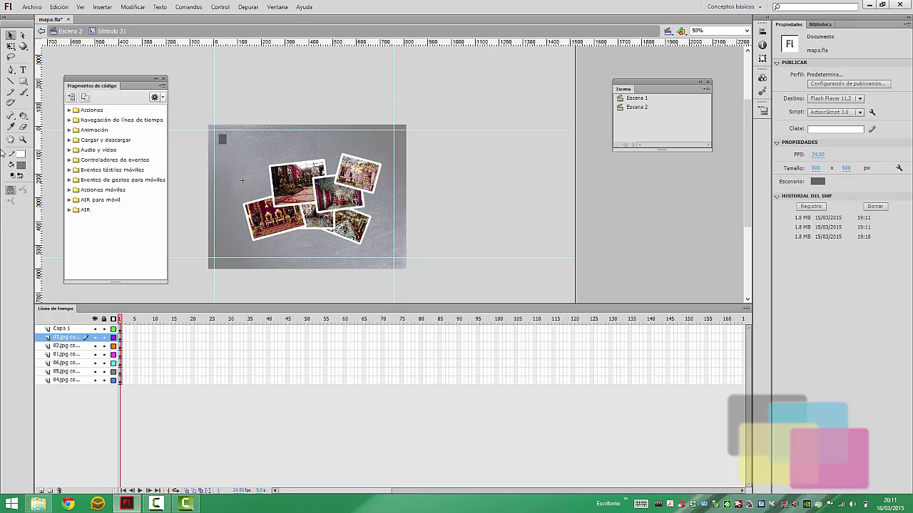
left_click(22, 140)
left_click_drag(232, 141, 413, 265)
left_click(15, 37)
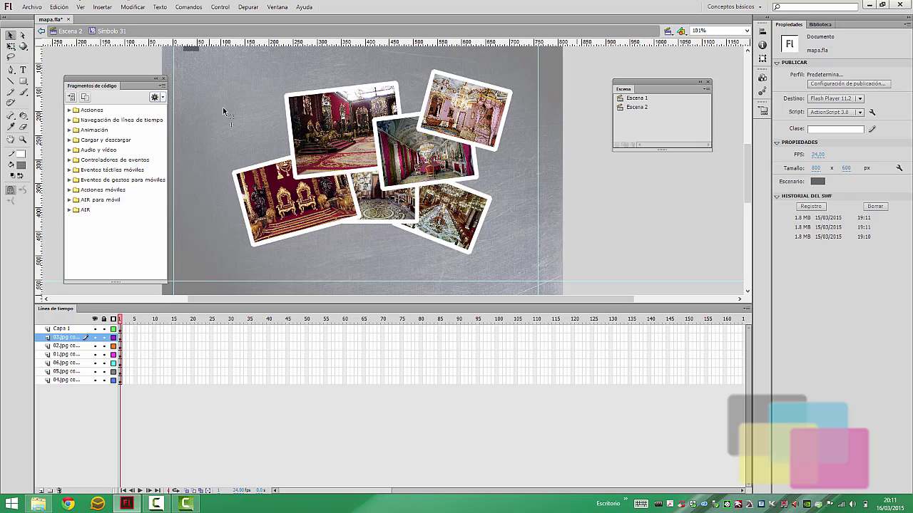
left_click(303, 130)
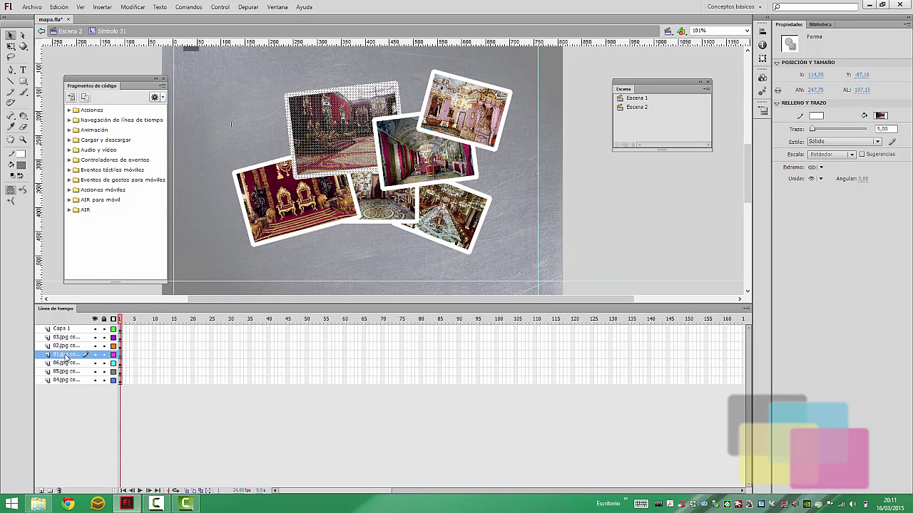
left_click_drag(65, 355, 64, 380)
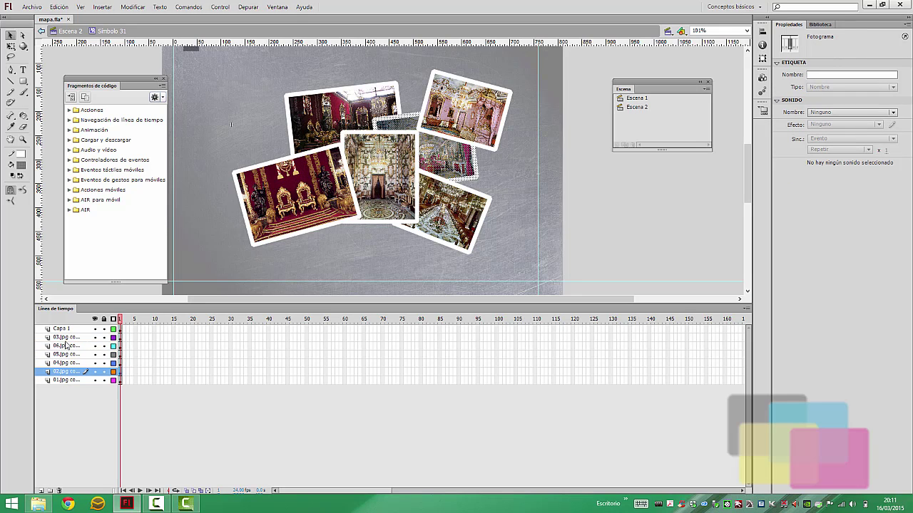
left_click_drag(66, 337, 105, 363)
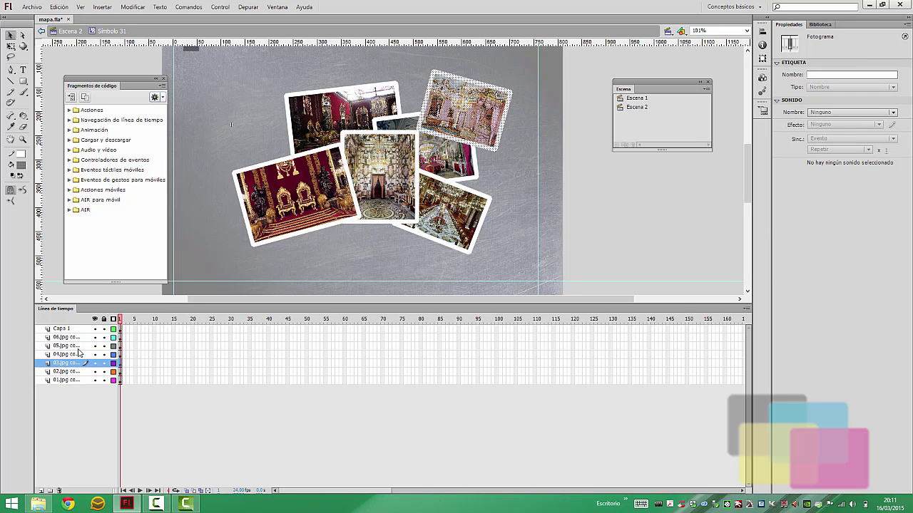
Select the 01.jpg photo with its white outline and convert it into a symbol of type Botón.
left_click(72, 381)
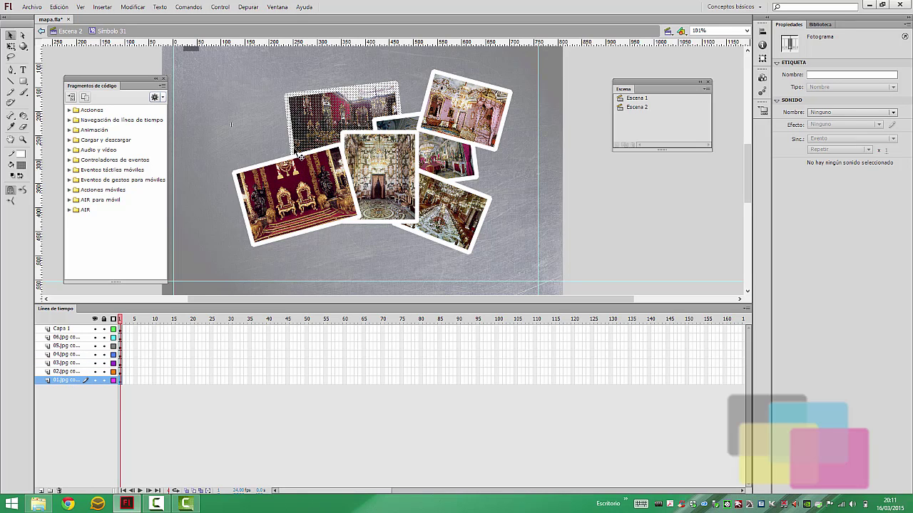
left_click(313, 131)
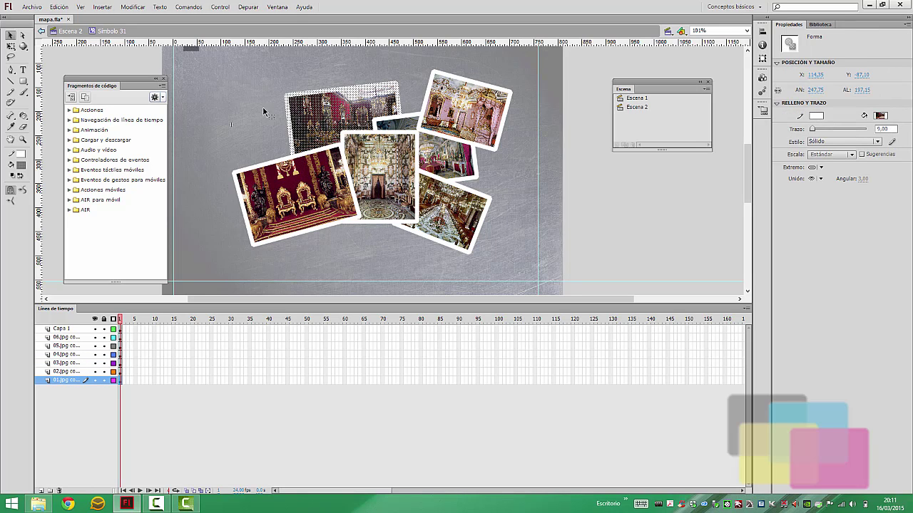
left_click(282, 119)
left_click(321, 117)
double_click(319, 117)
double_click(299, 119)
right_click(325, 120)
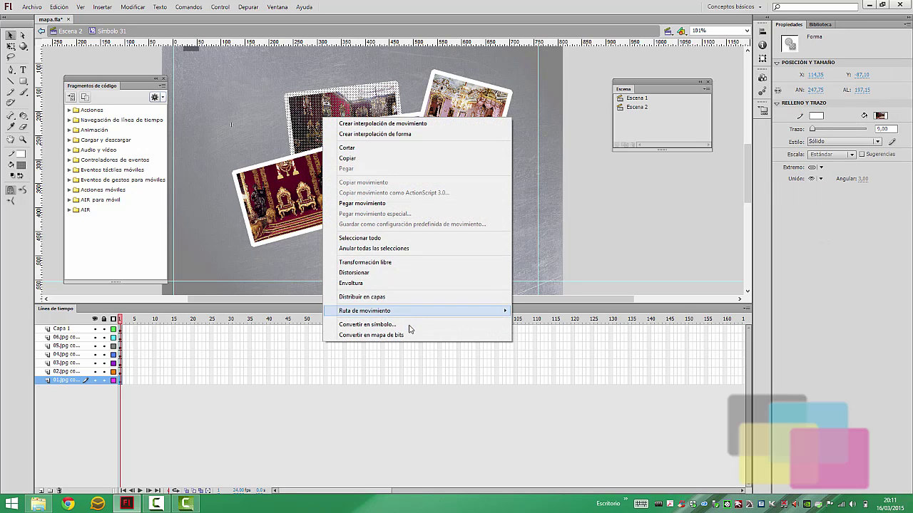
left_click(410, 327)
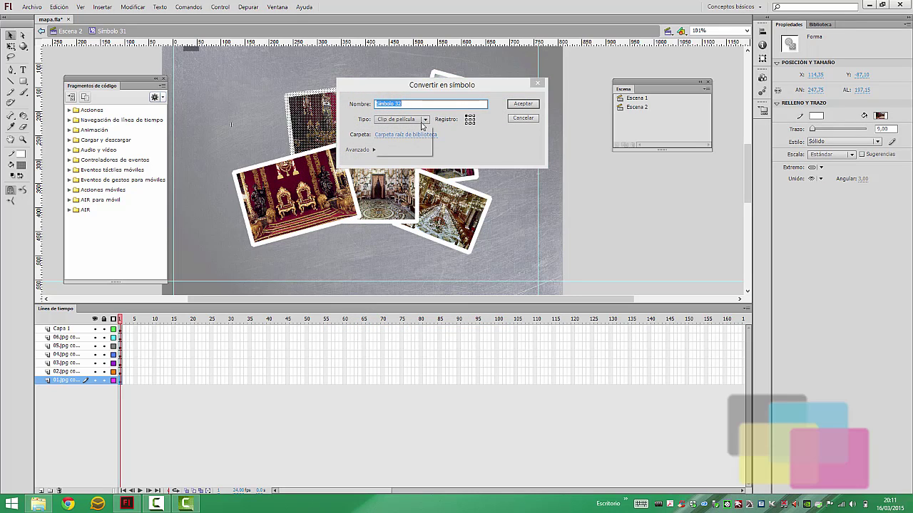
left_click(421, 119)
left_click(410, 139)
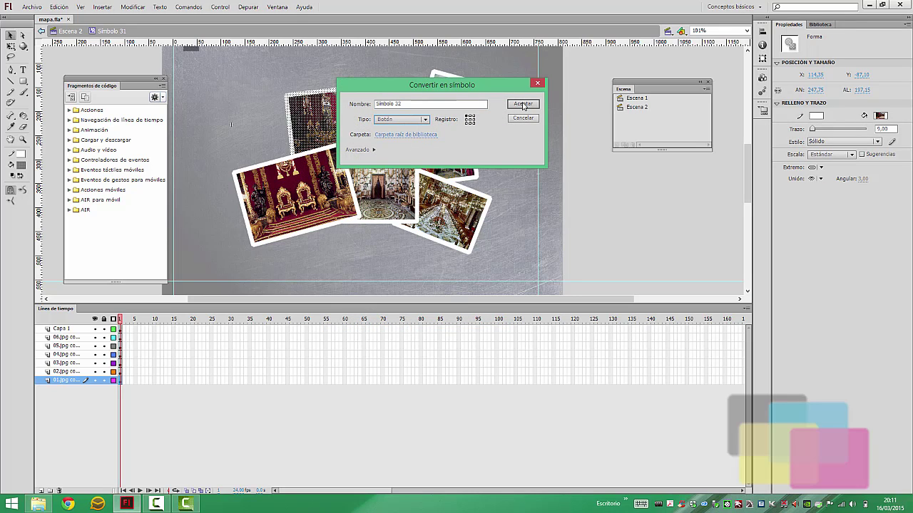
left_click(523, 105)
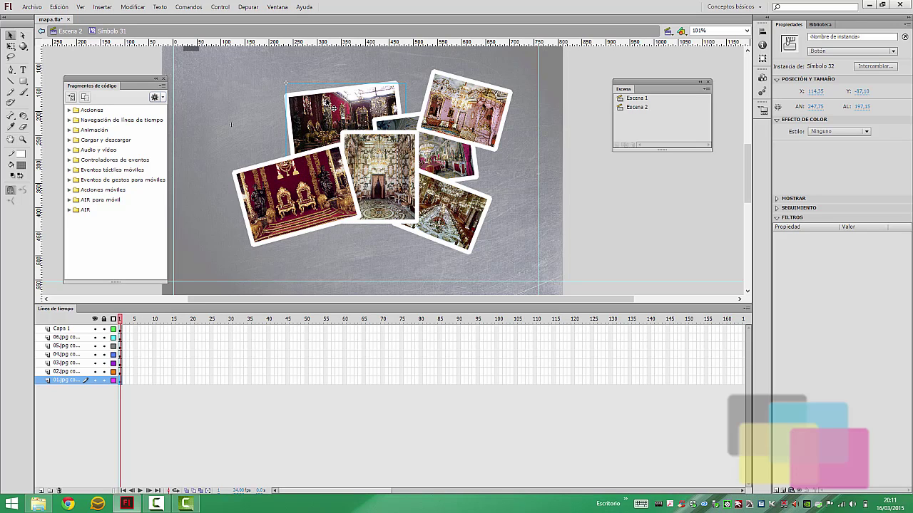
Open the new 01.jpg button for editing and add keyframes to its three states after Reposo.
double_click(333, 107)
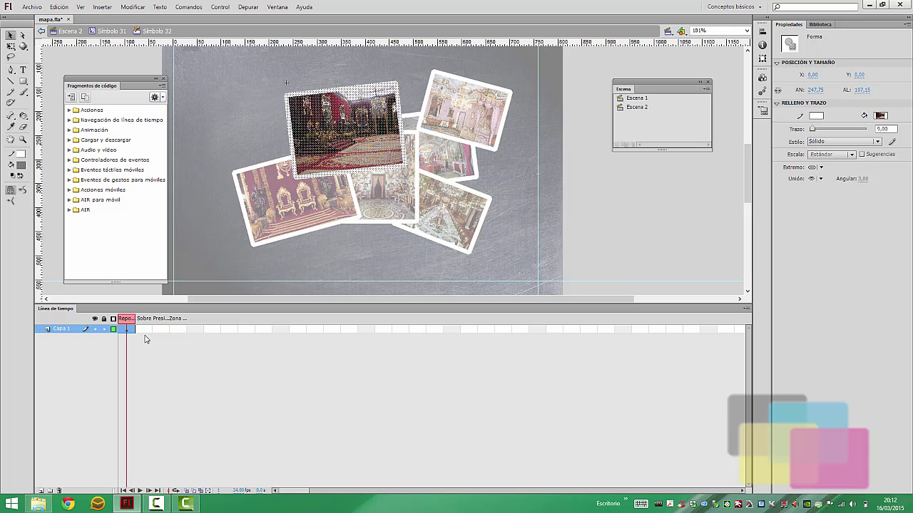
key("period")
key("period")
key("period")
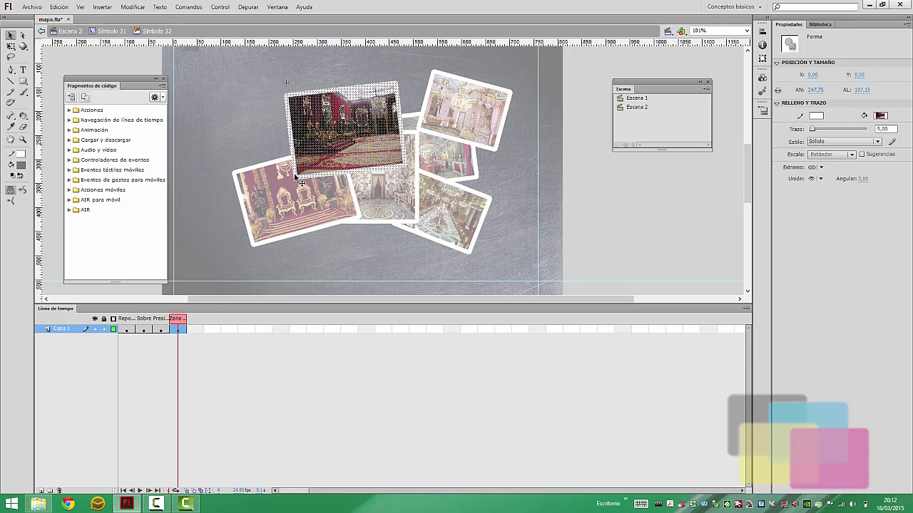
Convert the photo in the button's Sobre state into a symbol of type Clip de película.
left_click(144, 329)
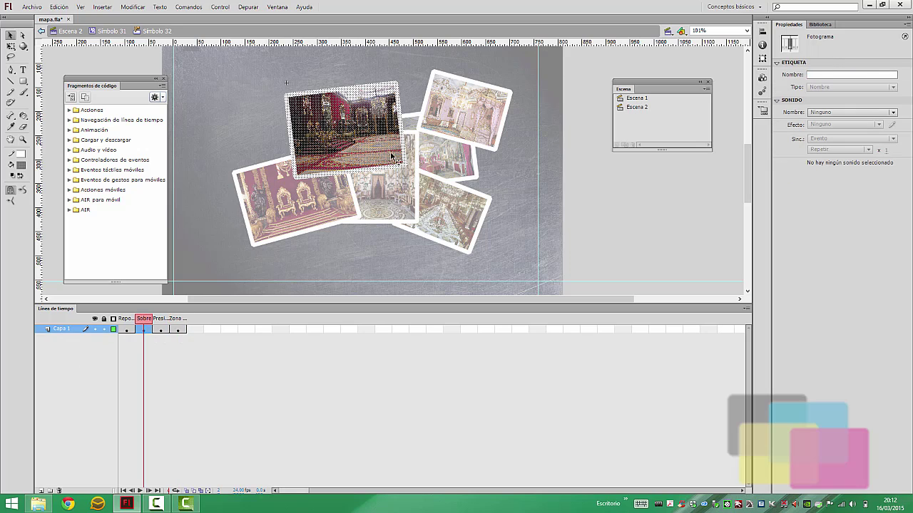
right_click(331, 152)
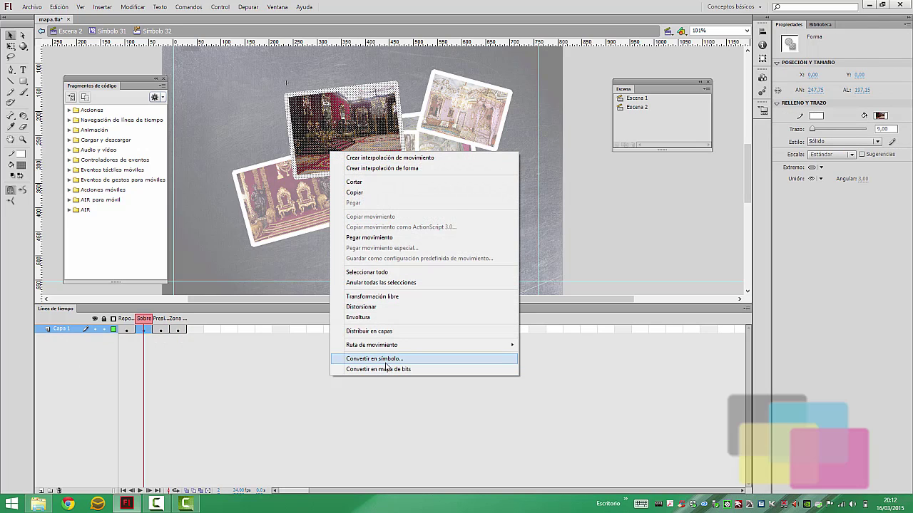
left_click(386, 361)
left_click(421, 120)
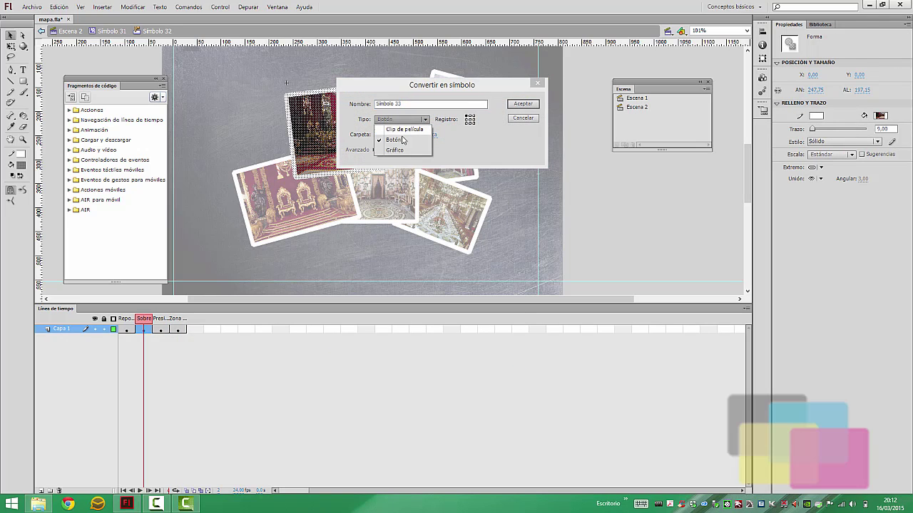
left_click(404, 129)
left_click(522, 104)
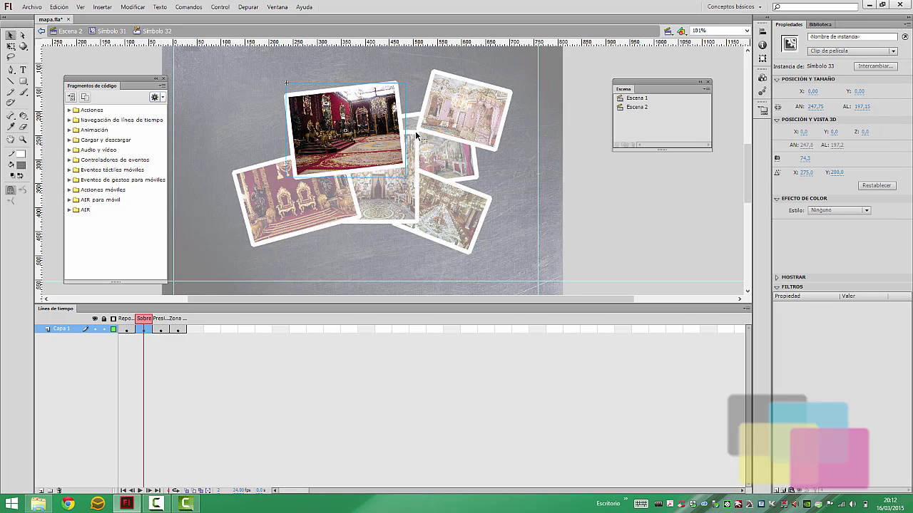
Create a motion tween for the photo inside the Sobre state's movie clip and shorten it to end at frame 10.
double_click(372, 140)
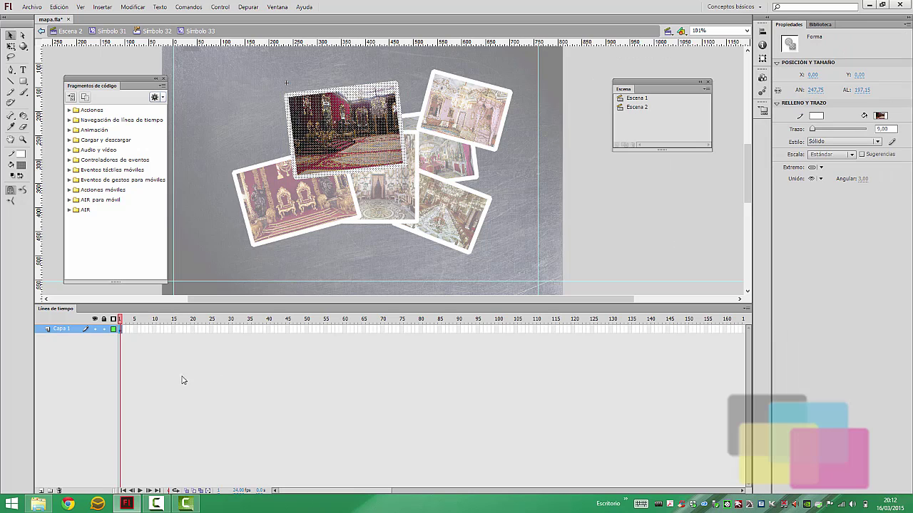
right_click(122, 333)
left_click(189, 85)
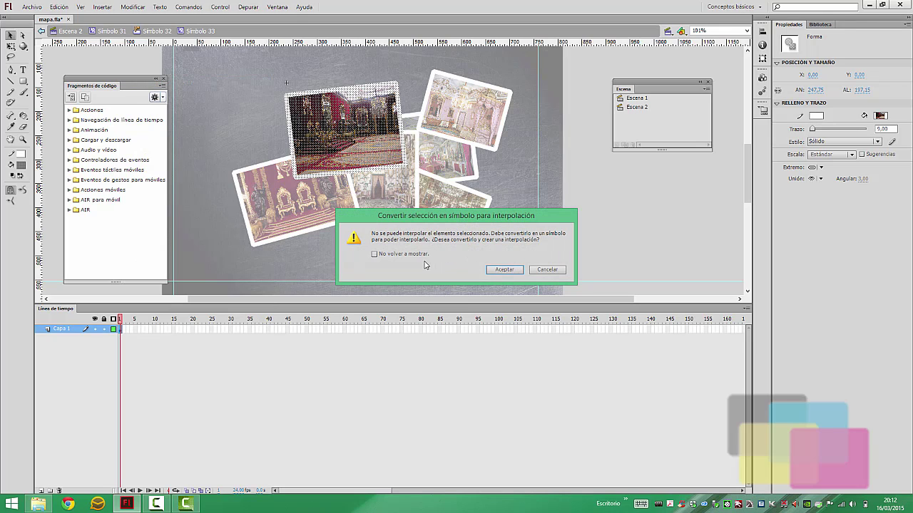
left_click(503, 269)
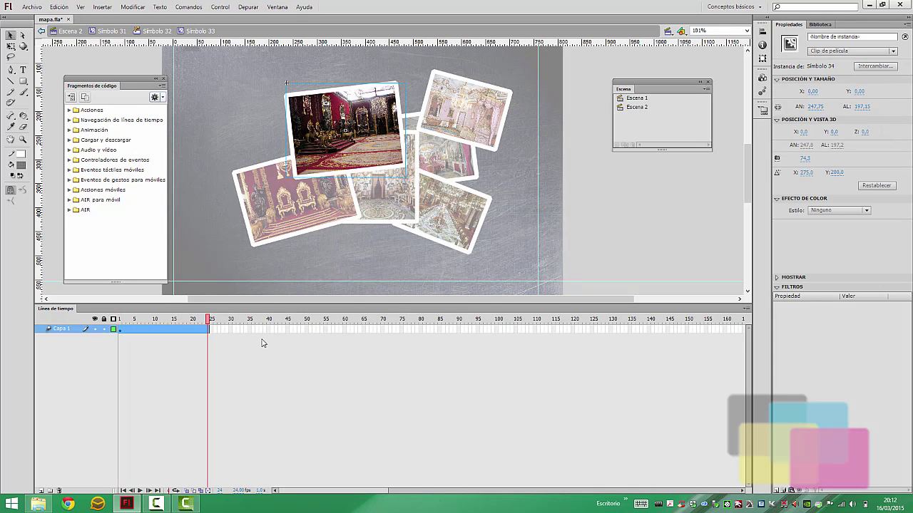
left_click_drag(208, 332, 154, 336)
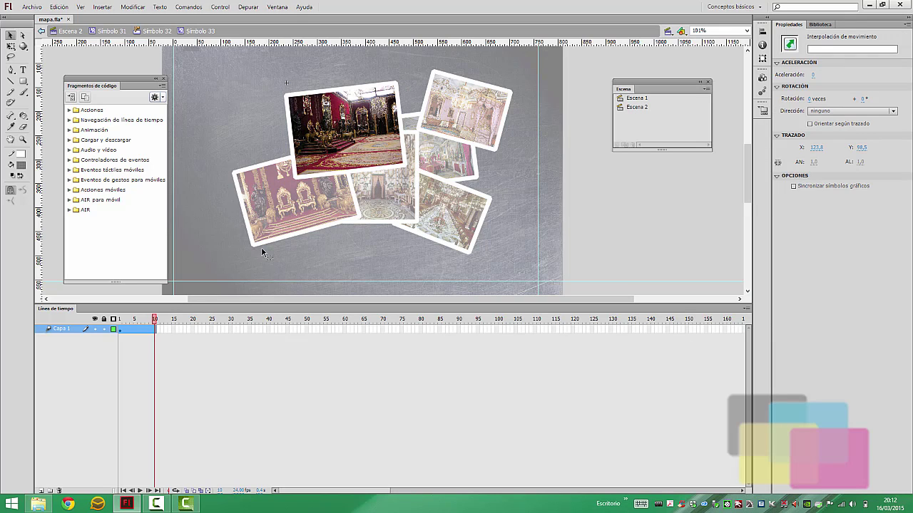
Enlarge the photo about its centre at frame 10 with Free Transform and check the tween between frames 1 and 10.
left_click(11, 47)
left_click(313, 125)
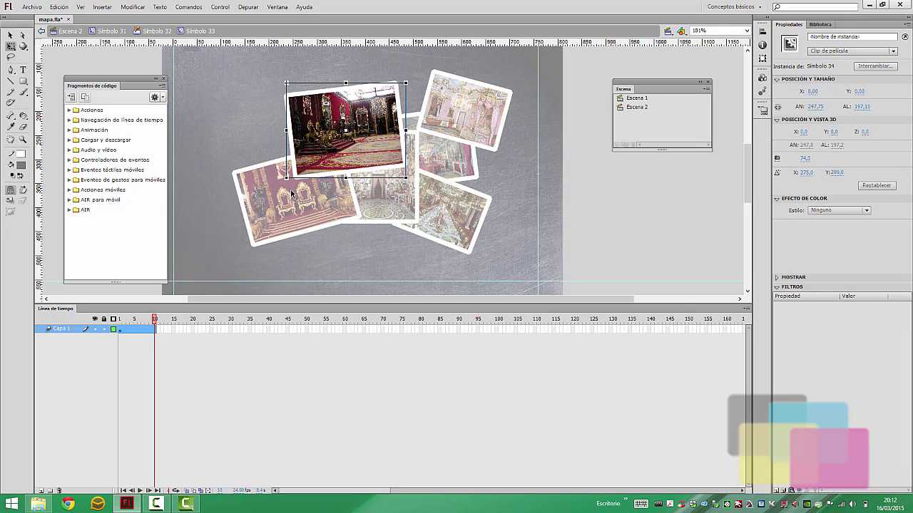
left_click_drag(283, 181, 243, 217)
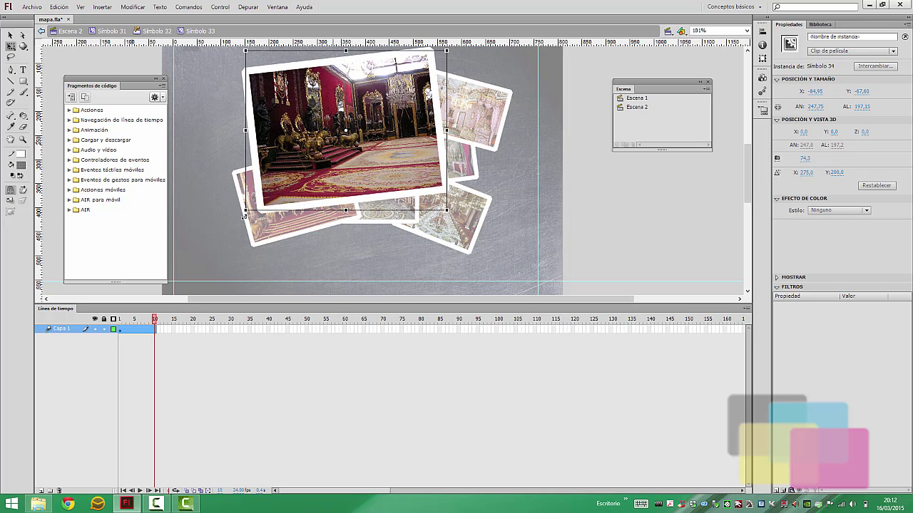
left_click(121, 319)
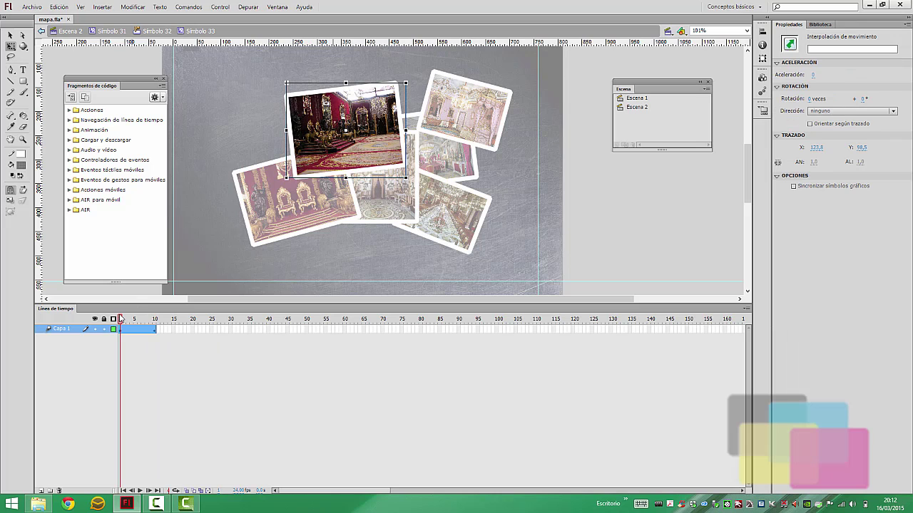
left_click_drag(121, 319, 163, 361)
left_click(157, 330)
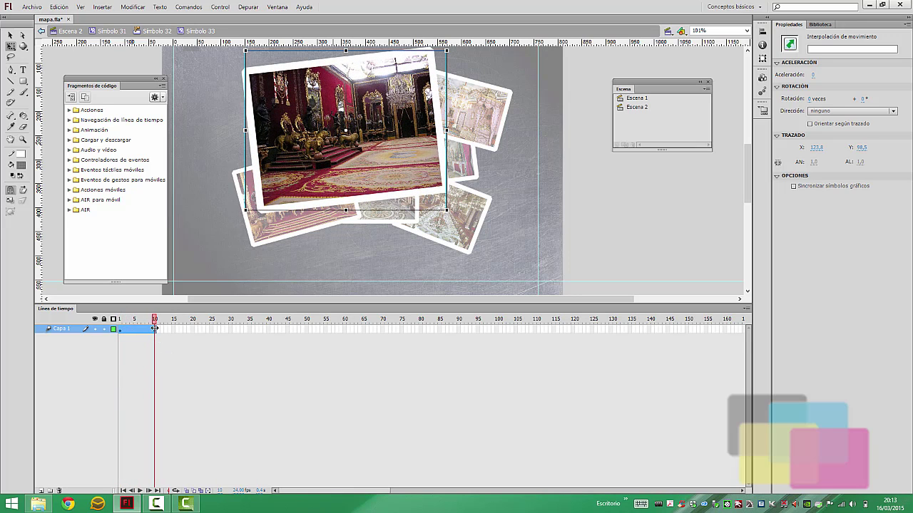
left_click(119, 320)
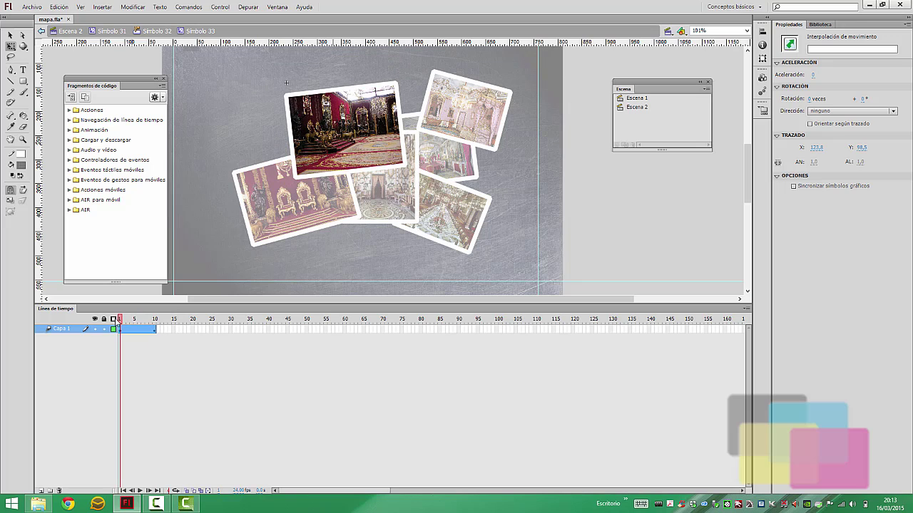
mouse_move(136, 324)
left_mouse_down()
mouse_move(155, 320)
mouse_move(120, 321)
left_mouse_up()
left_click(136, 329)
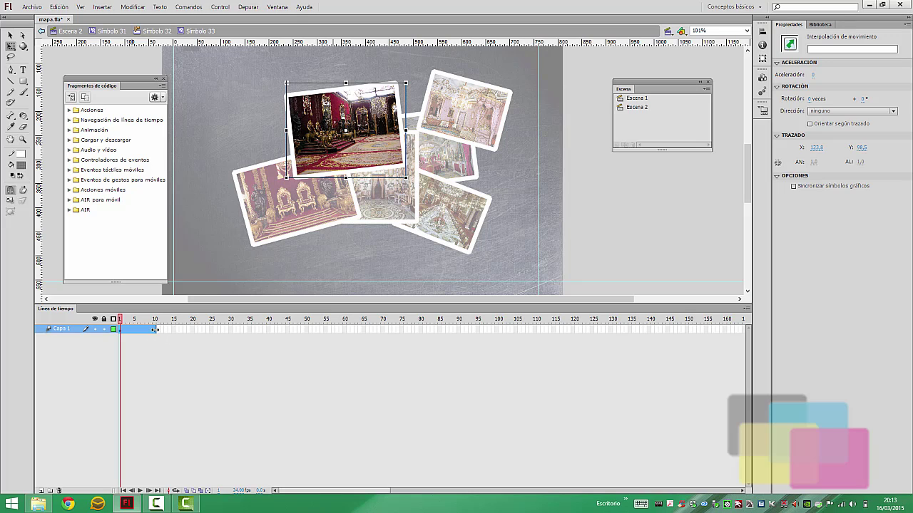
Add the "Detener en este fotograma" code snippet at frame 10 of the Sobre clip and play its animation from frame 1.
left_click(154, 330)
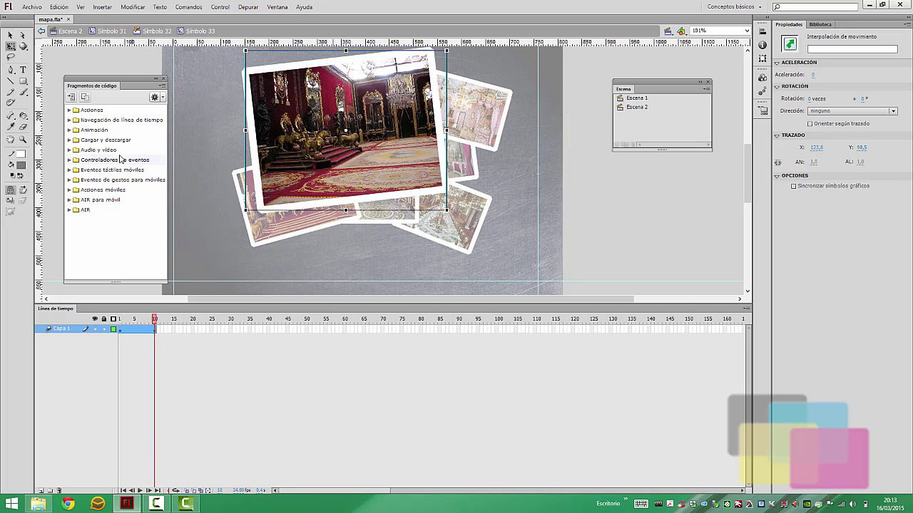
left_click(70, 120)
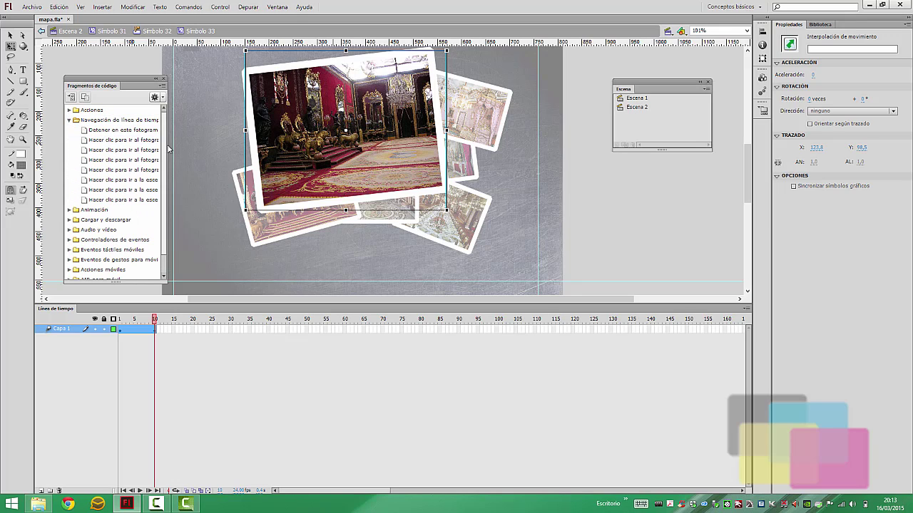
left_click_drag(166, 150, 219, 155)
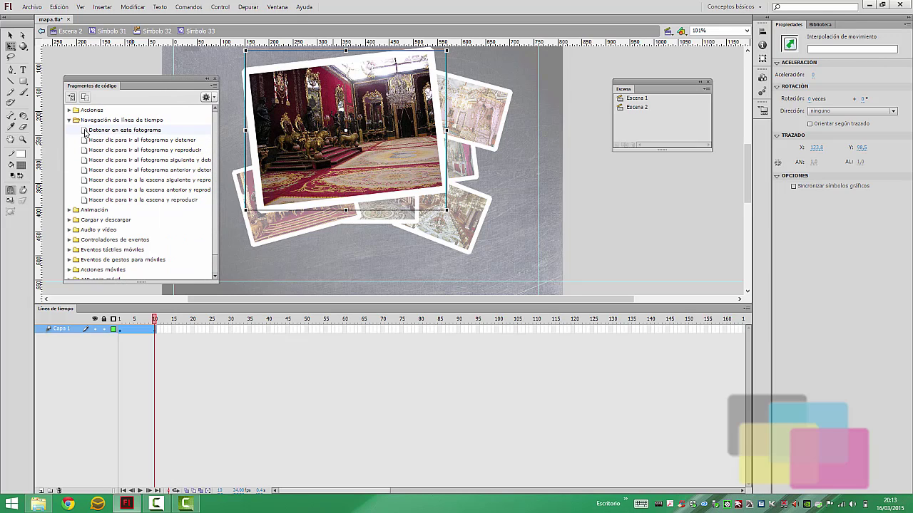
left_click(85, 132)
double_click(83, 133)
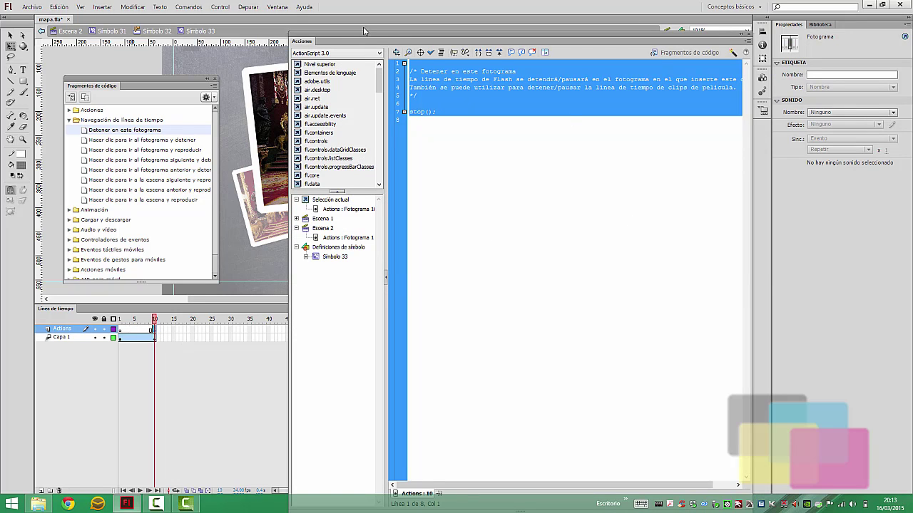
double_click(306, 41)
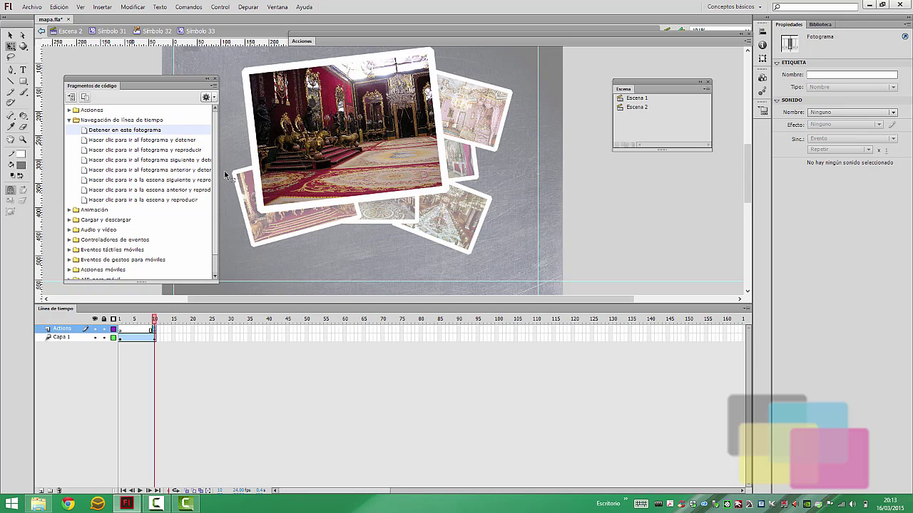
left_click(123, 323)
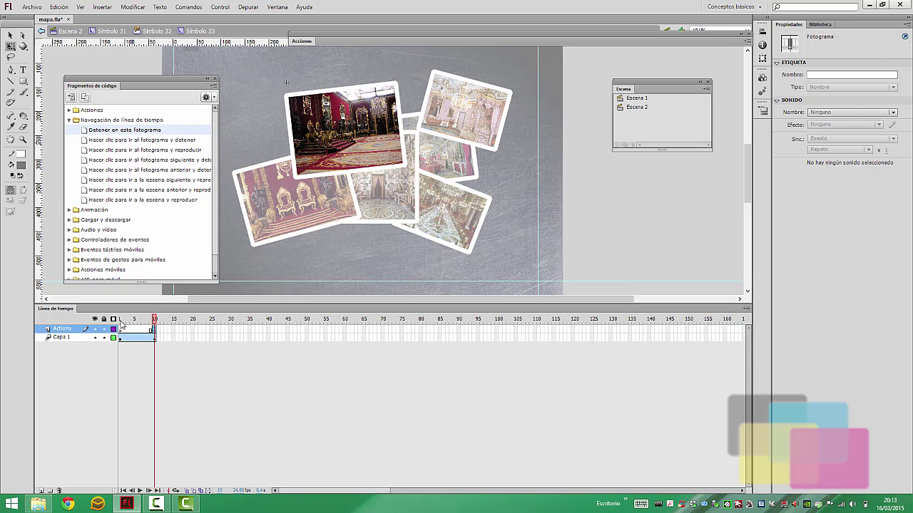
key("Return")
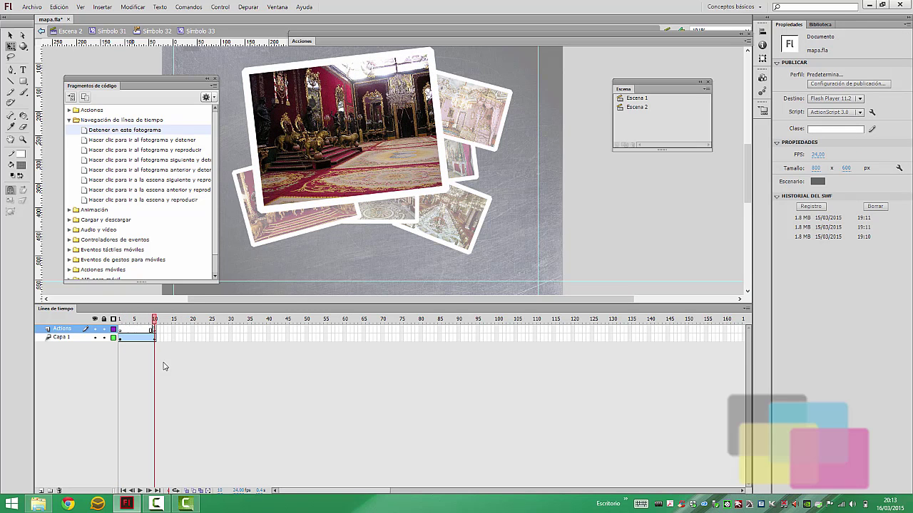
left_click_drag(154, 322, 107, 338)
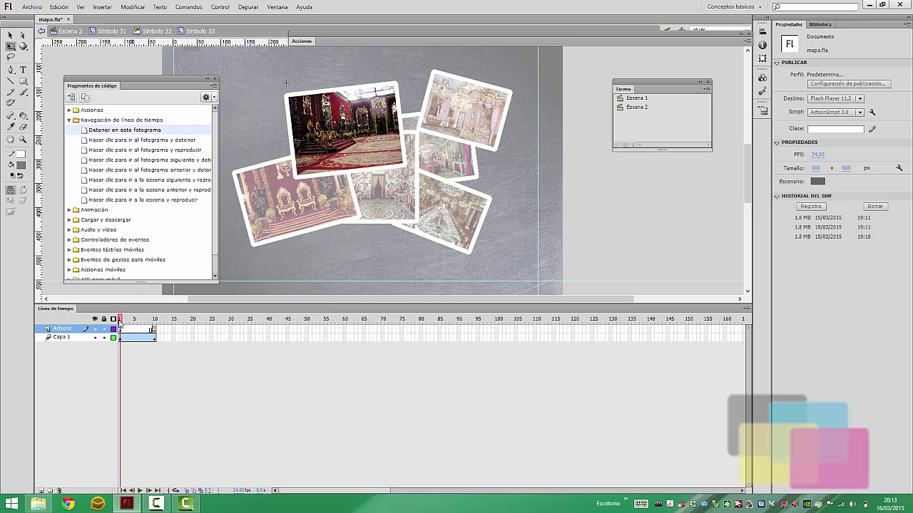
Return to the button and convert the photo in its Reposo state into a symbol of type Clip de película.
left_click(155, 32)
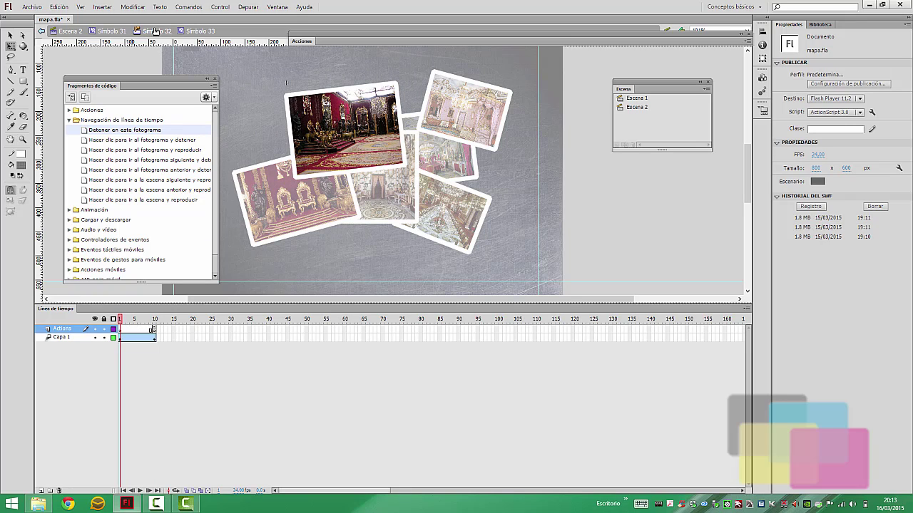
left_click(125, 331)
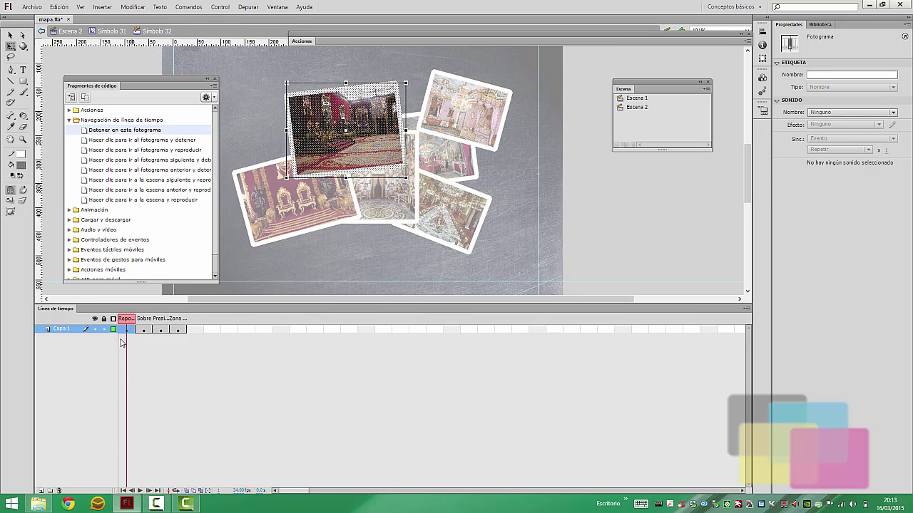
key("F8")
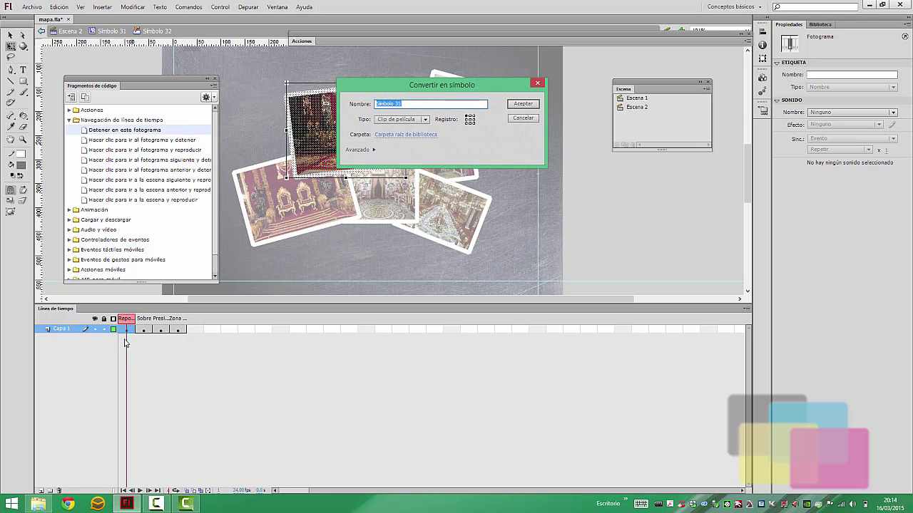
left_click(421, 120)
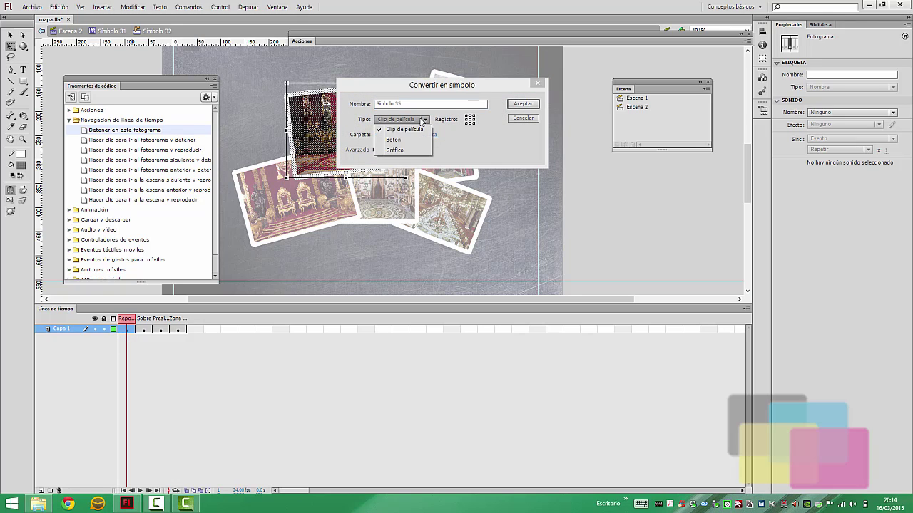
left_click(421, 121)
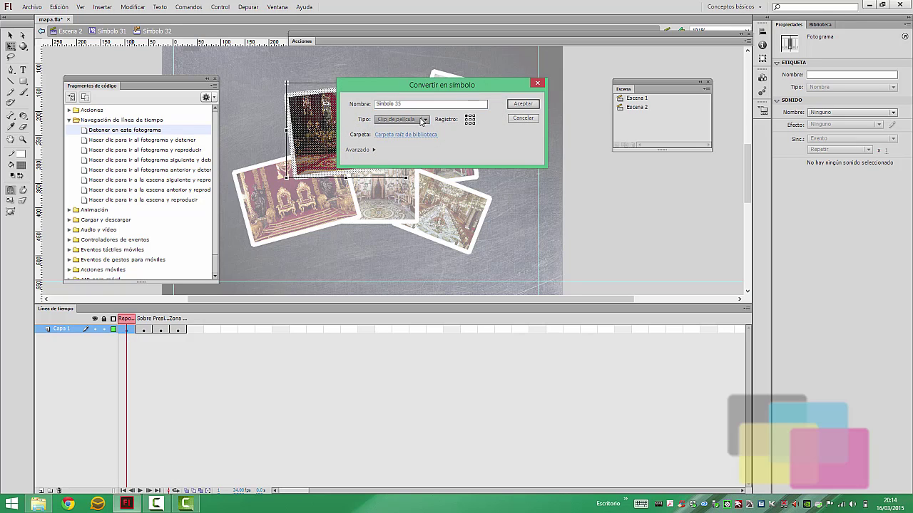
left_click(520, 104)
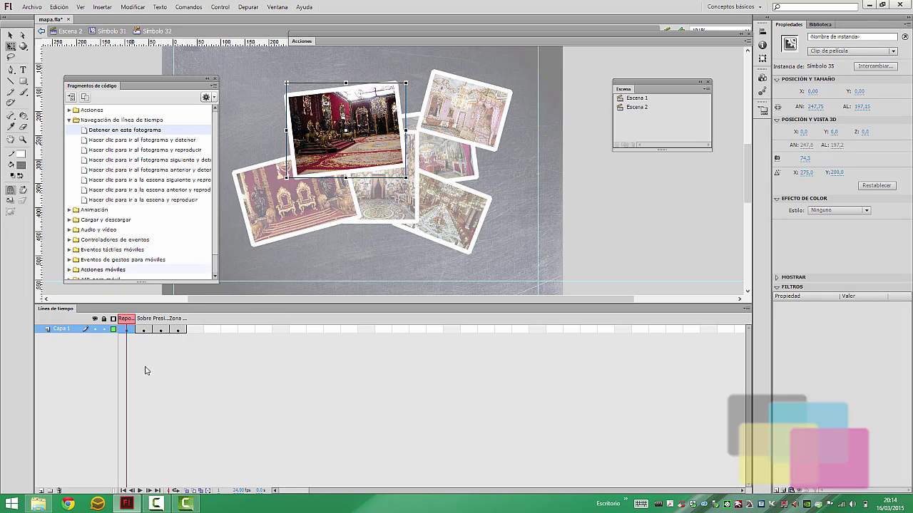
Copy the Actions and Capa 1 layers from the movie clip in the button's Sobre state.
double_click(345, 155)
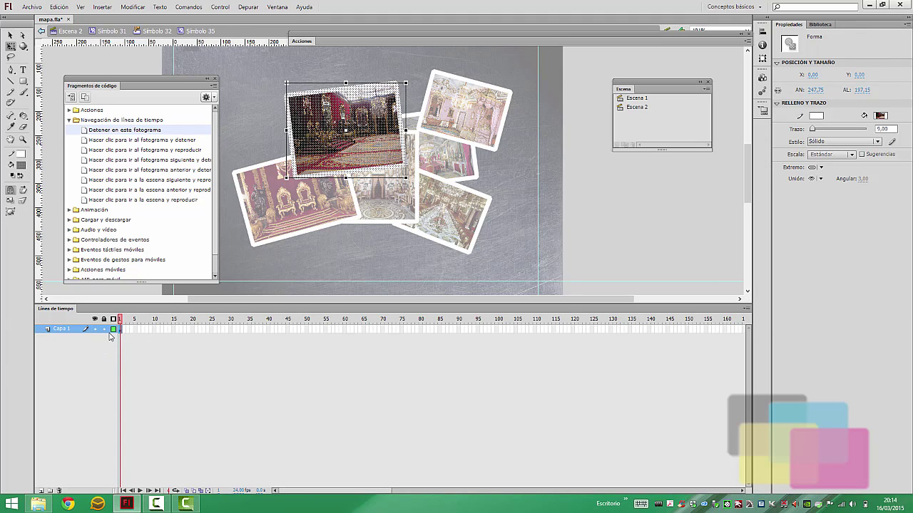
left_click(163, 31)
left_click(144, 329)
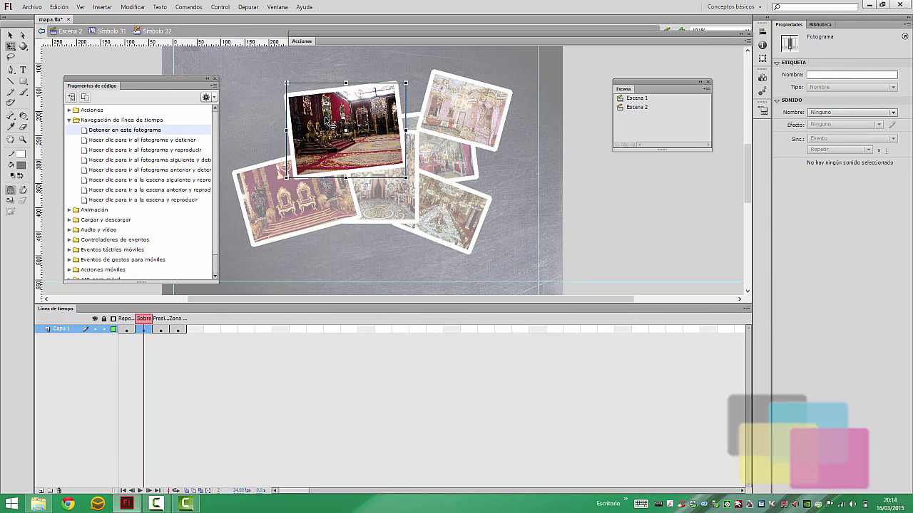
double_click(326, 121)
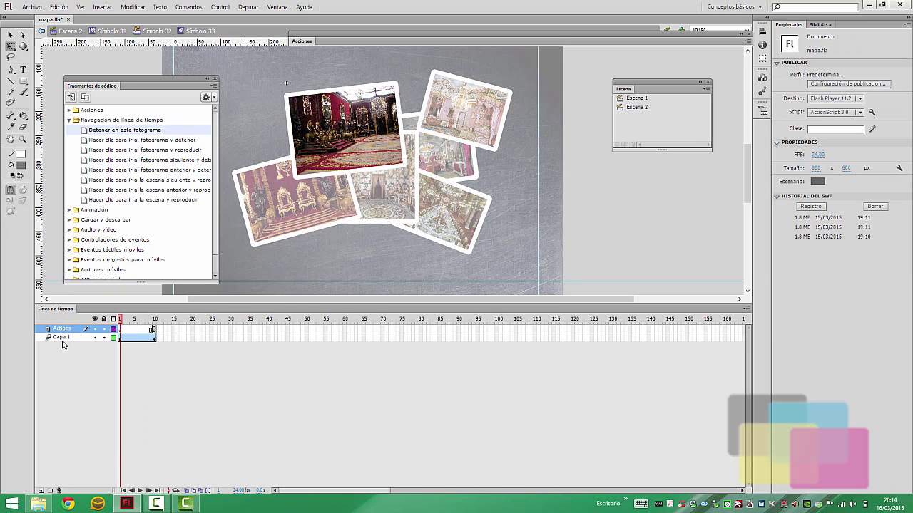
left_click(66, 338)
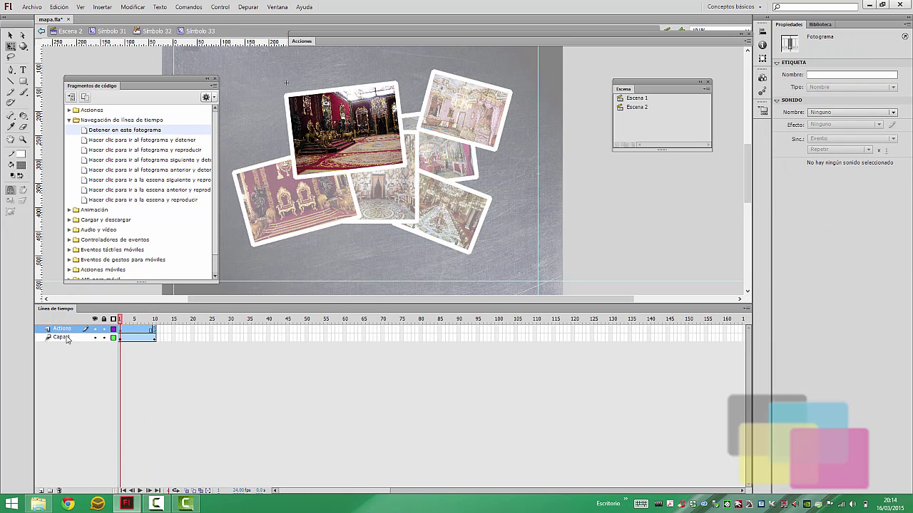
right_click(66, 338)
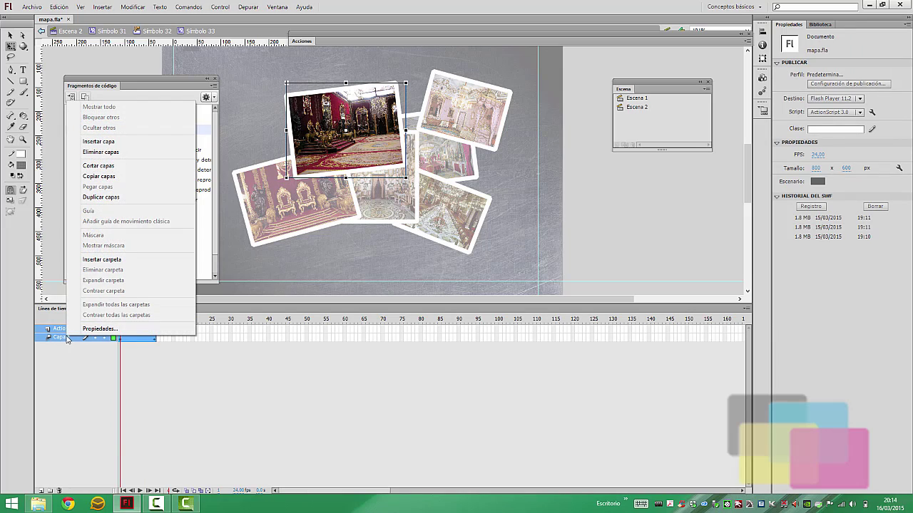
left_click(128, 165)
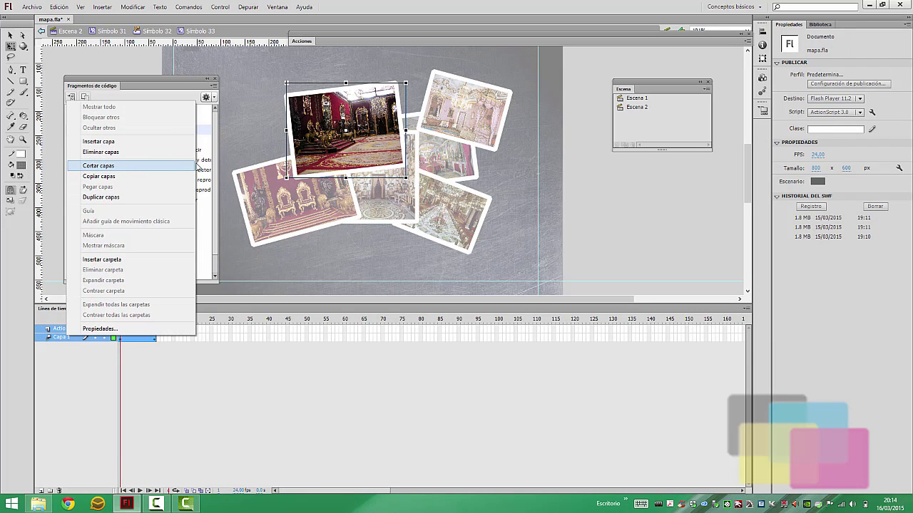
left_click(124, 178)
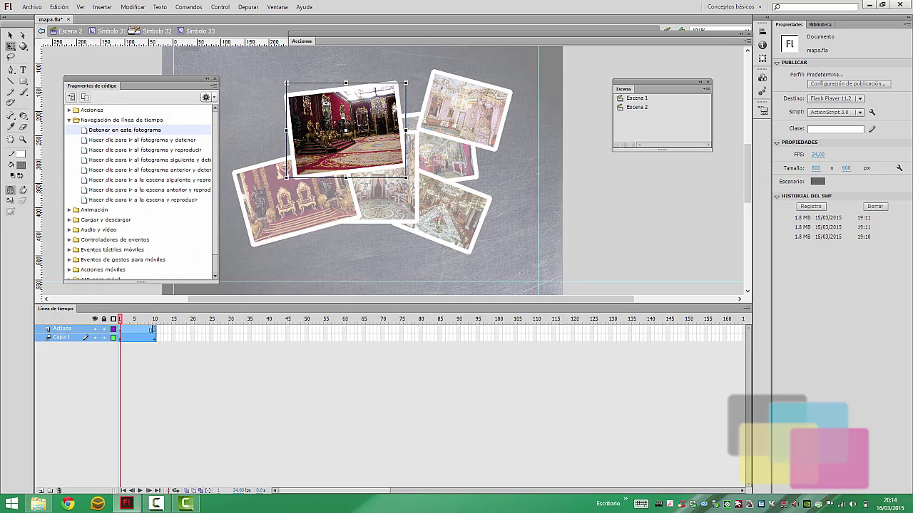
Paste the copied layers into the movie clip of the button's Reposo state.
left_click(154, 32)
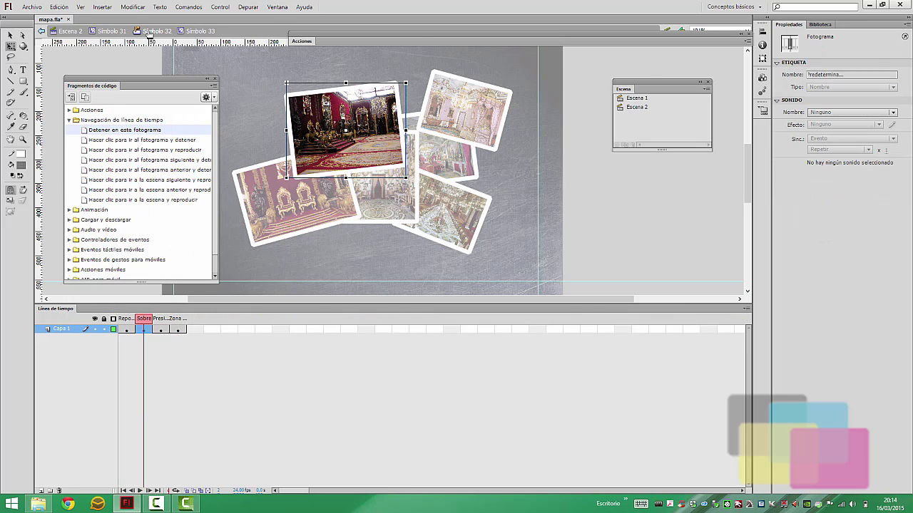
left_click(126, 329)
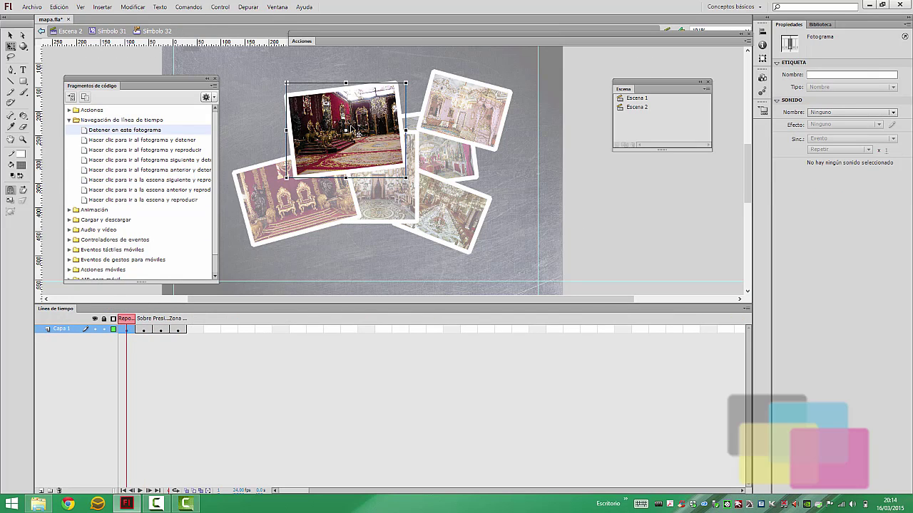
left_click(336, 137)
double_click(335, 138)
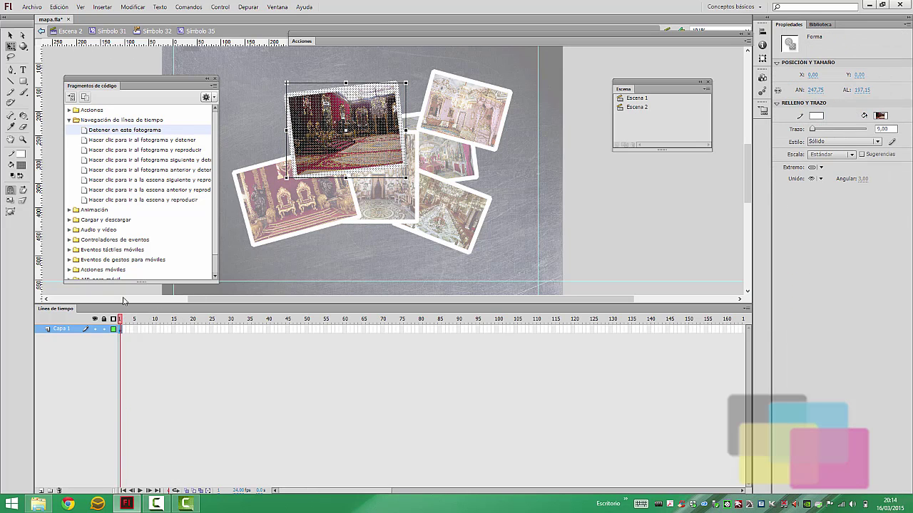
right_click(74, 328)
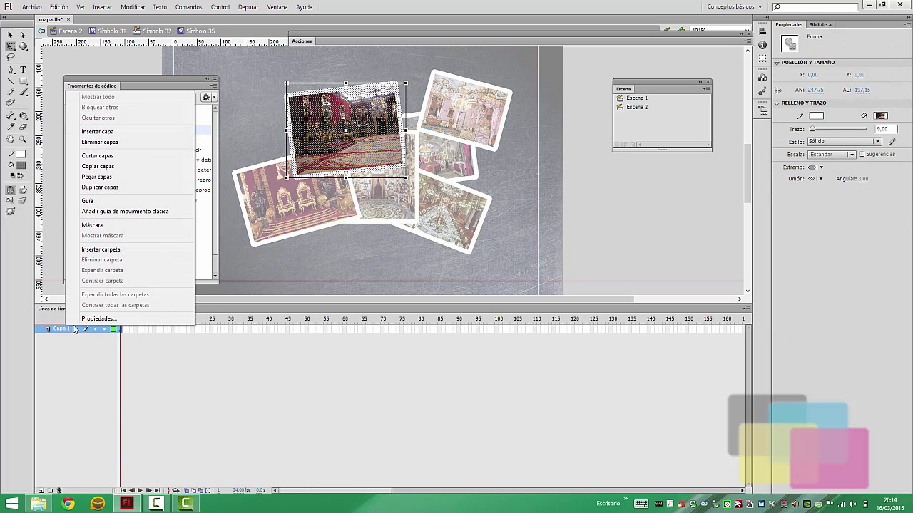
left_click(136, 177)
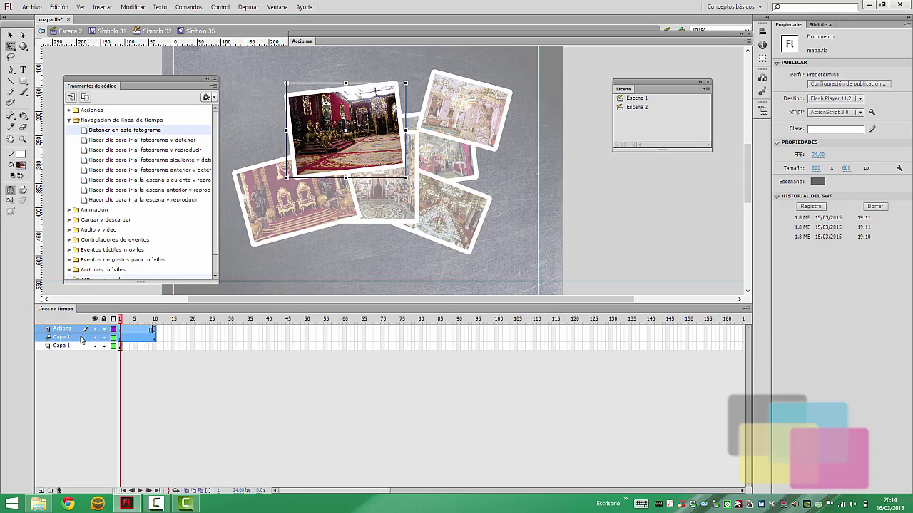
Delete the original Capa 1 layer beneath the pasted layers in the Reposo clip and select the pasted motion tween.
left_click(63, 346)
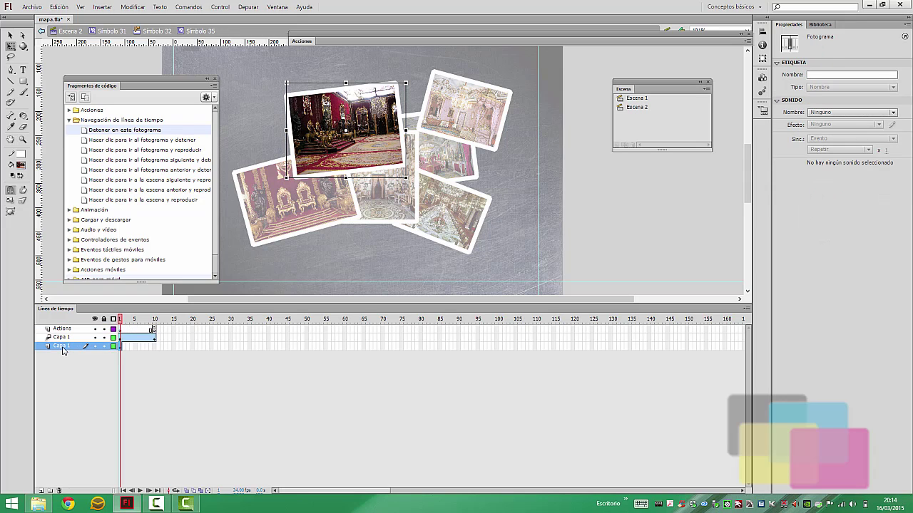
left_click(60, 491)
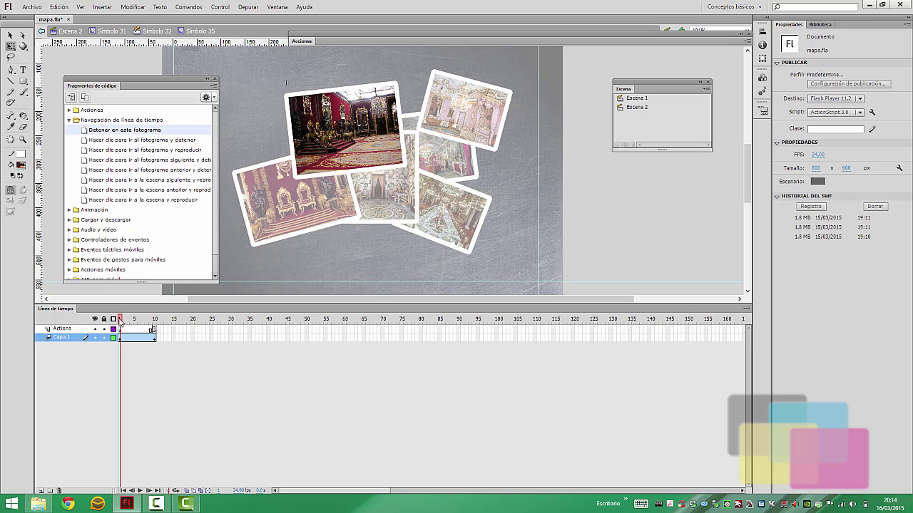
left_click_drag(120, 321, 118, 359)
left_click(131, 340)
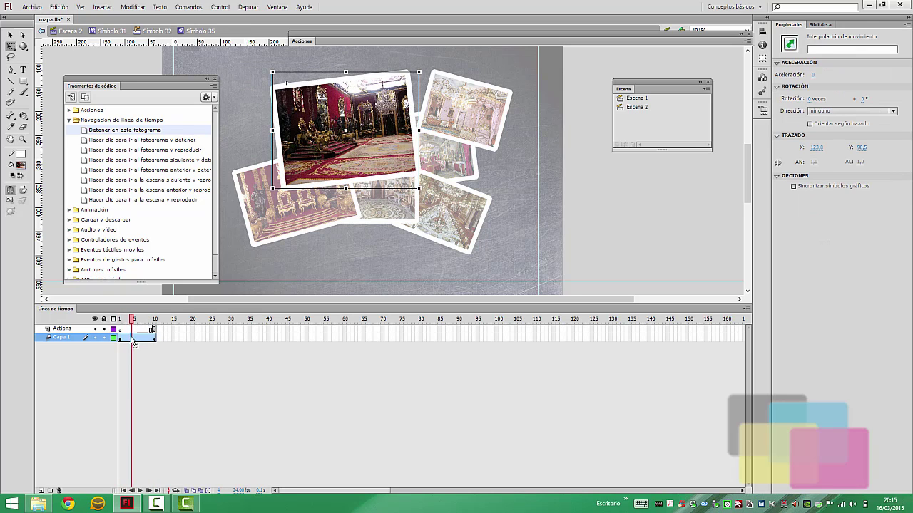
Reverse the keyframes of the motion tween in the Reposo clip and scrub frames 1 to 10 to check the shrinking photo.
right_click(139, 341)
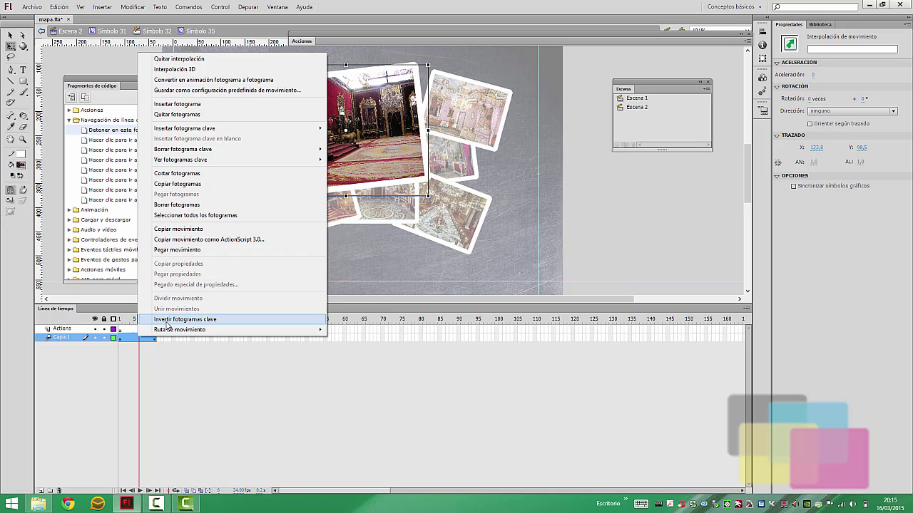
left_click(167, 323)
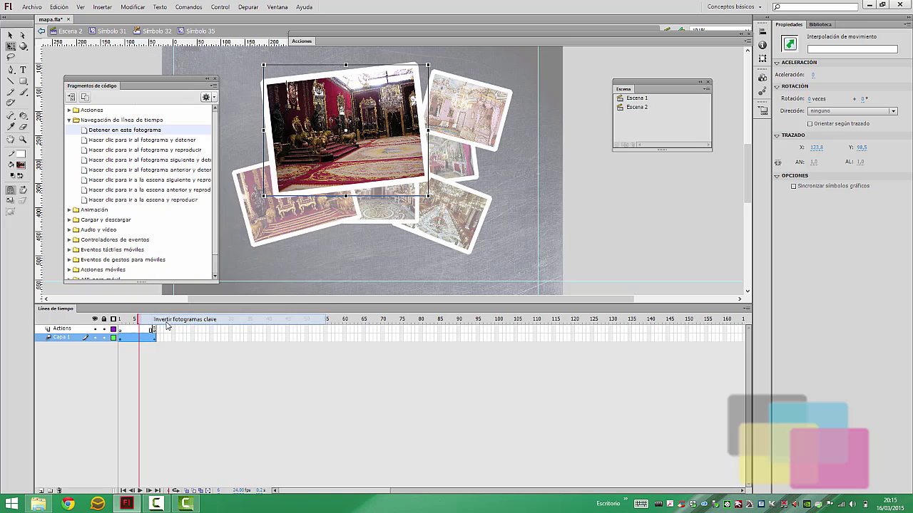
left_click(120, 321)
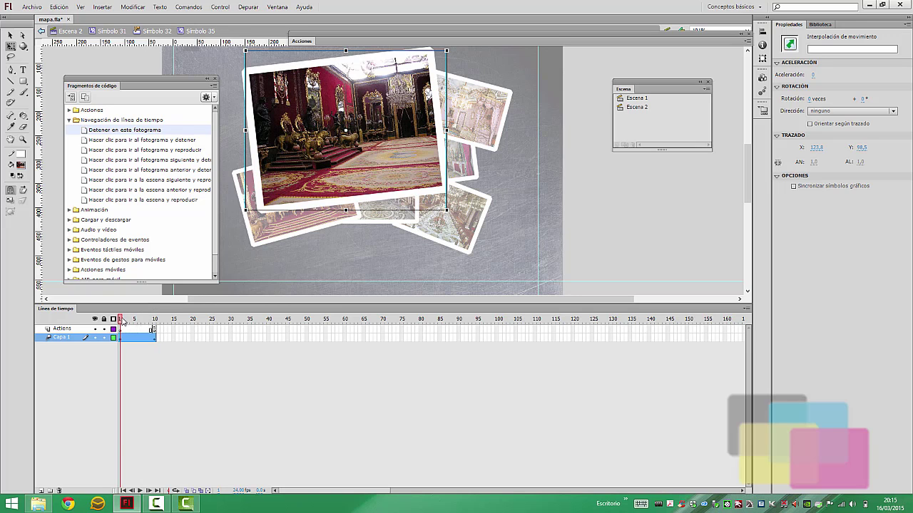
left_click_drag(121, 321, 164, 324)
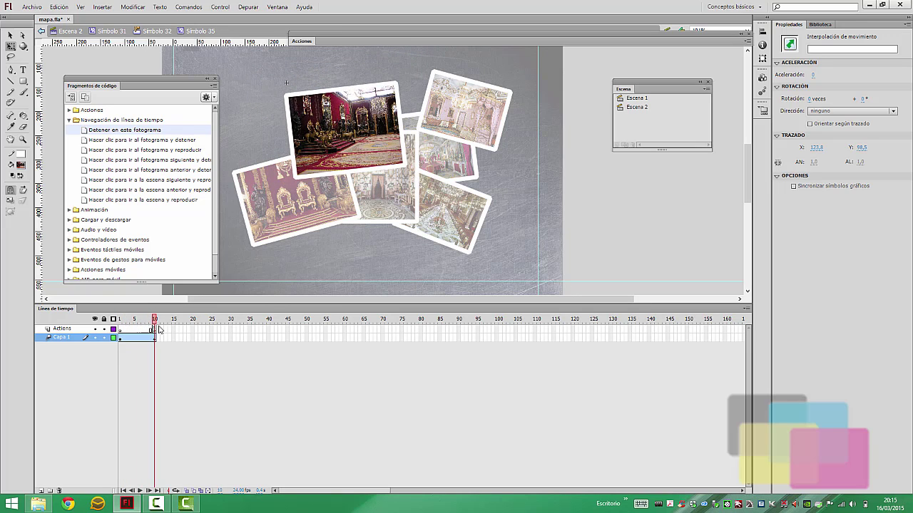
left_click(151, 336)
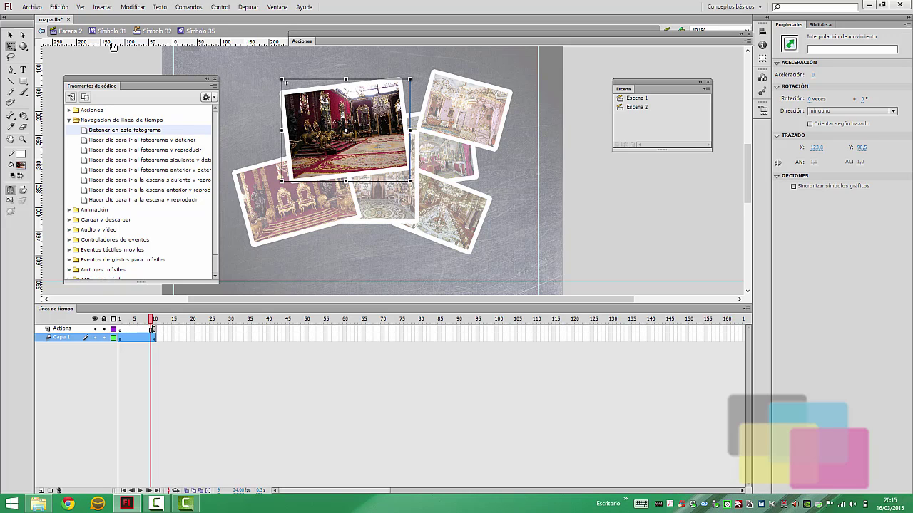
Return from the nested symbols to Escena 2 and collapse the Fragmentos de código window, moving it clear of the gallery.
left_click(100, 31)
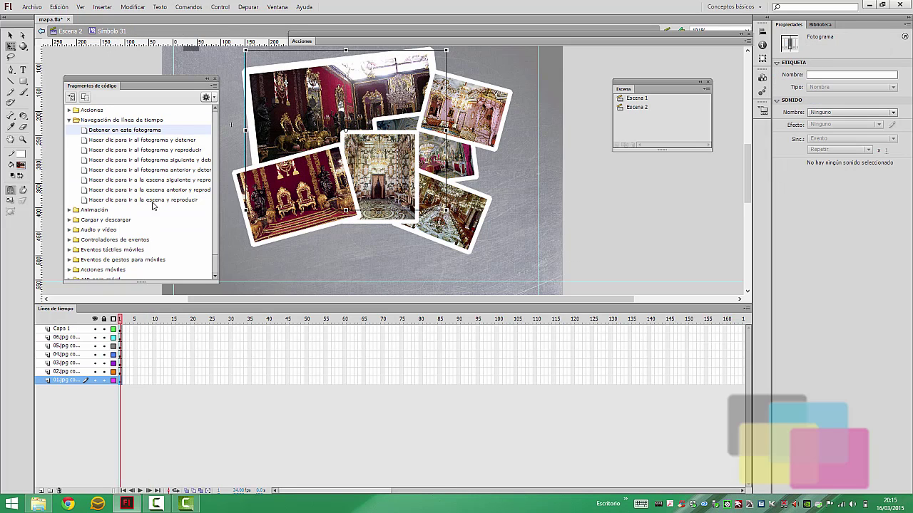
left_click(69, 31)
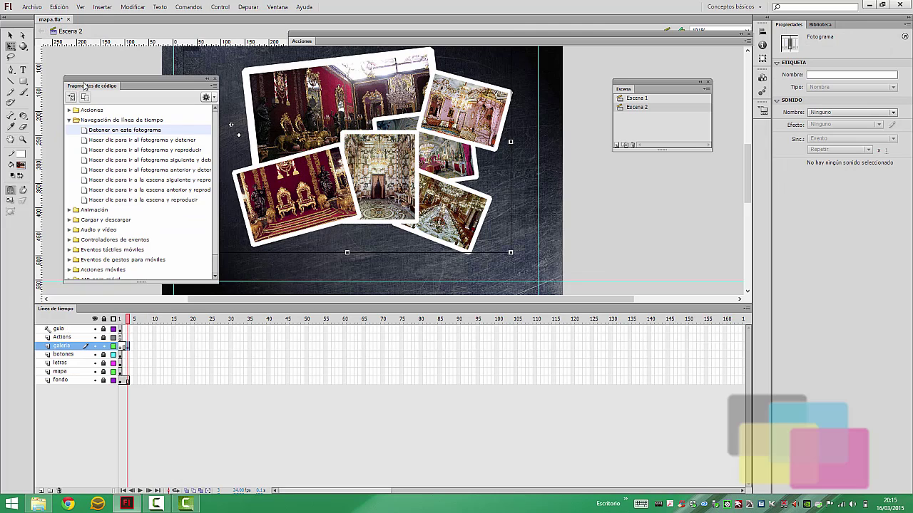
double_click(84, 85)
left_click_drag(84, 85, 111, 68)
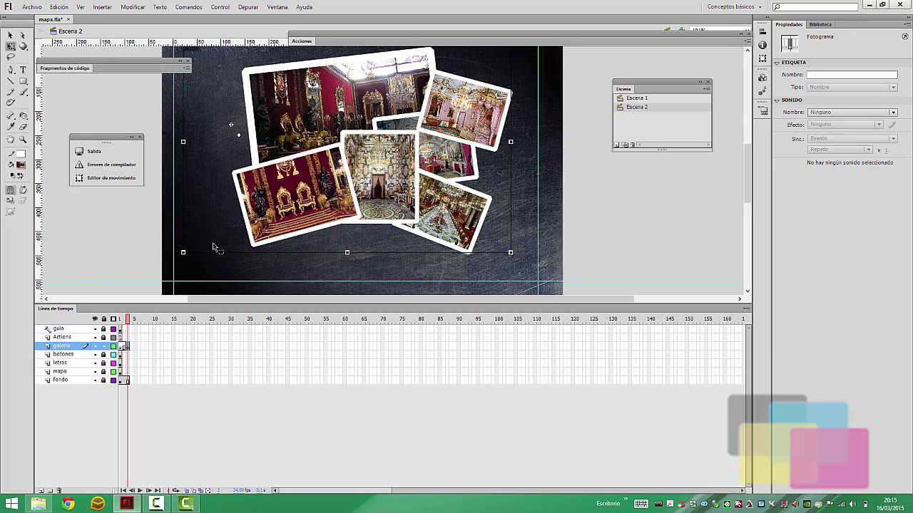
scroll(214, 248, "up", 3)
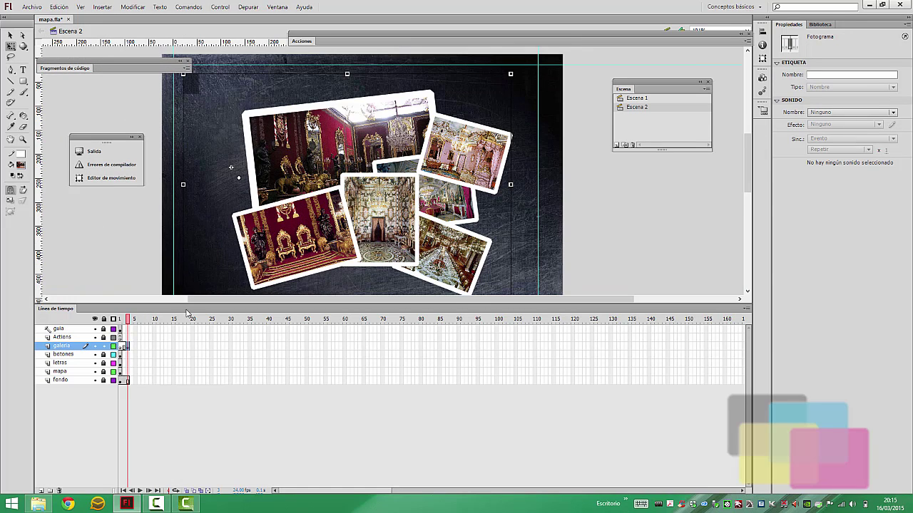
Unlock the botones layer and apply the snippet Hacer clic para ir al fotograma y detener to the palace marker button.
left_click(122, 355)
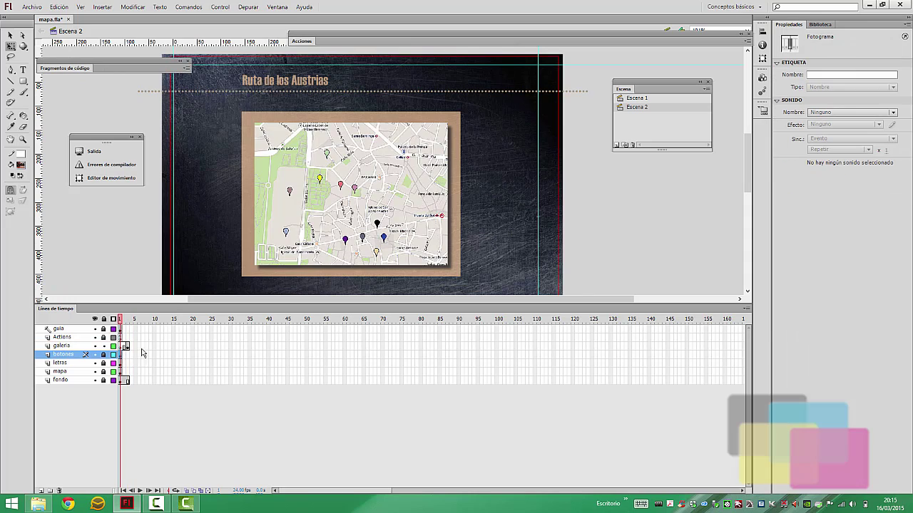
left_click(290, 193)
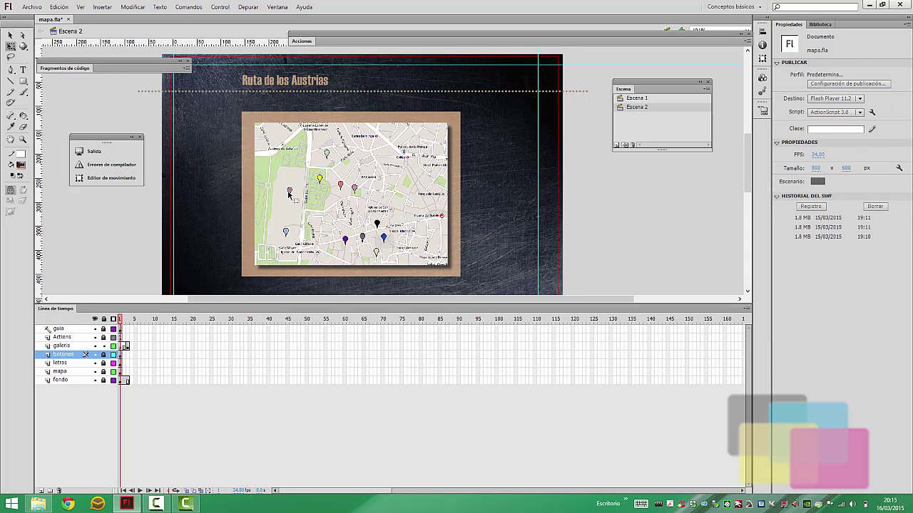
left_click(103, 354)
left_click(290, 192)
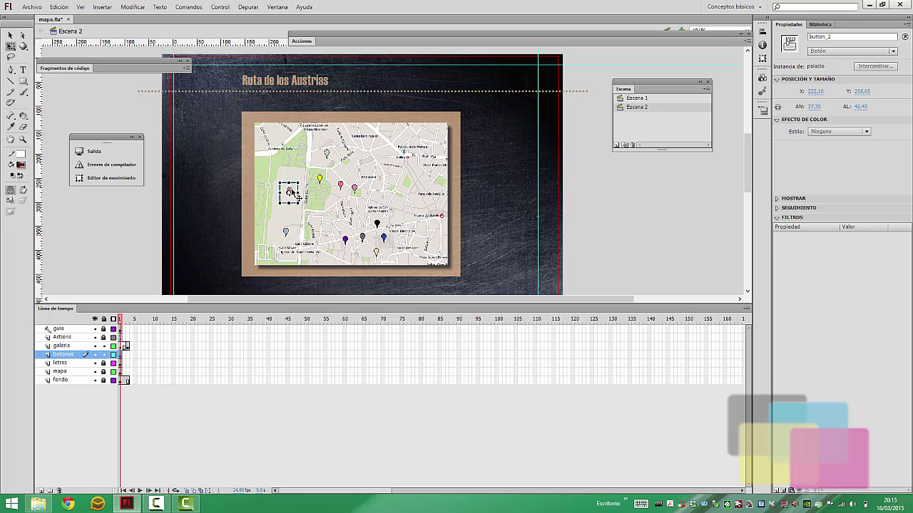
left_click(78, 69)
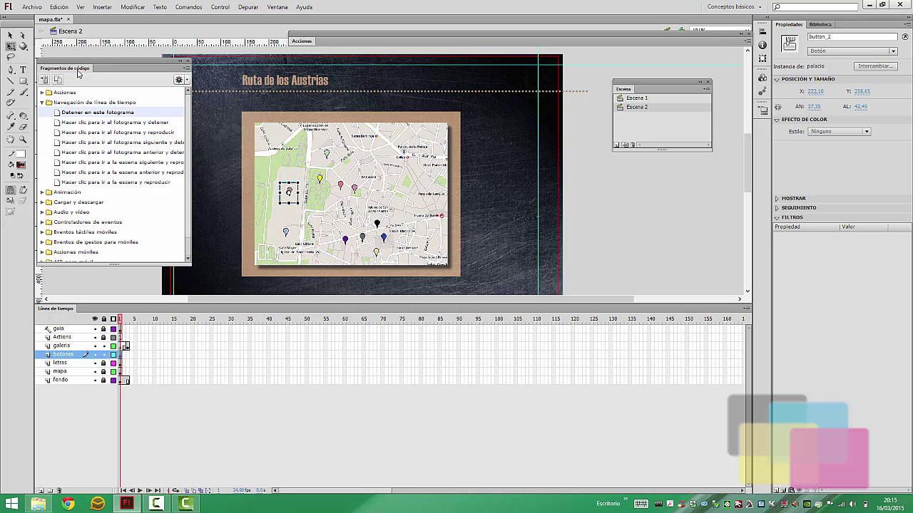
double_click(57, 123)
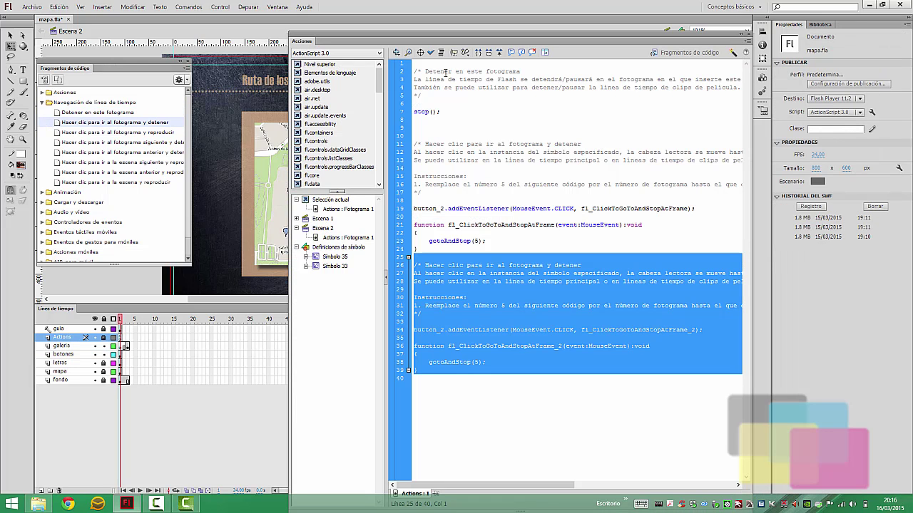
Delete the older duplicate button_2 click handler from the script and select the frame number in the remaining gotoAndStop call.
left_click(422, 251)
left_click_drag(417, 249, 412, 135)
key("Delete")
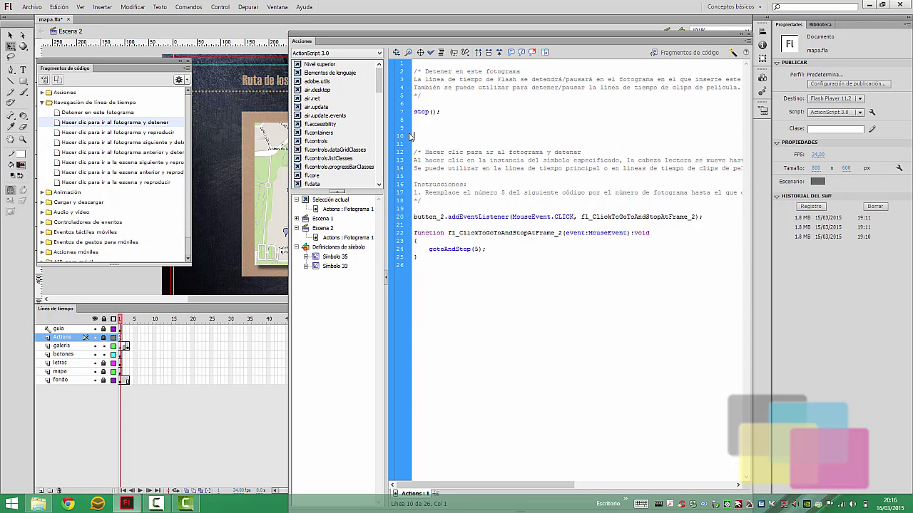
key("BackSpace")
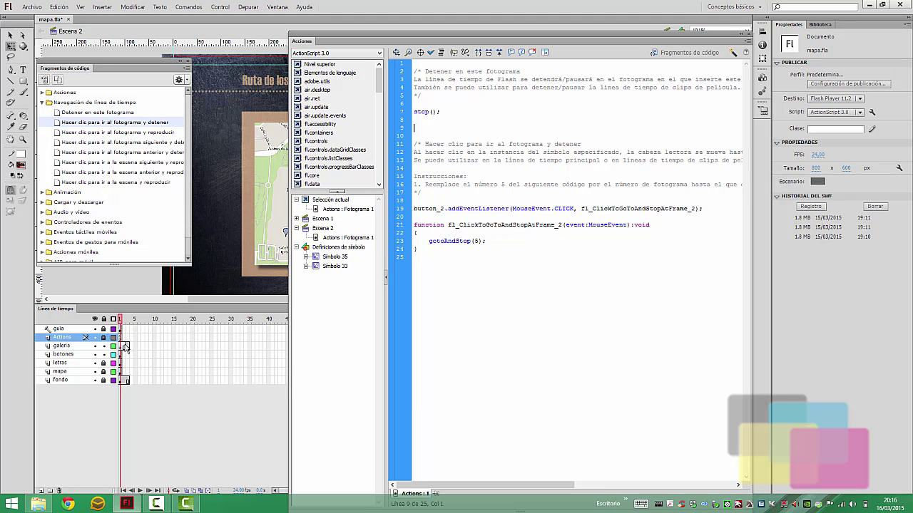
double_click(474, 241)
left_click(744, 34)
Test the movie by advancing from the Madrid cover to the map, opening the photo gallery from its marker, and closing the preview.
key("ctrl+Return")
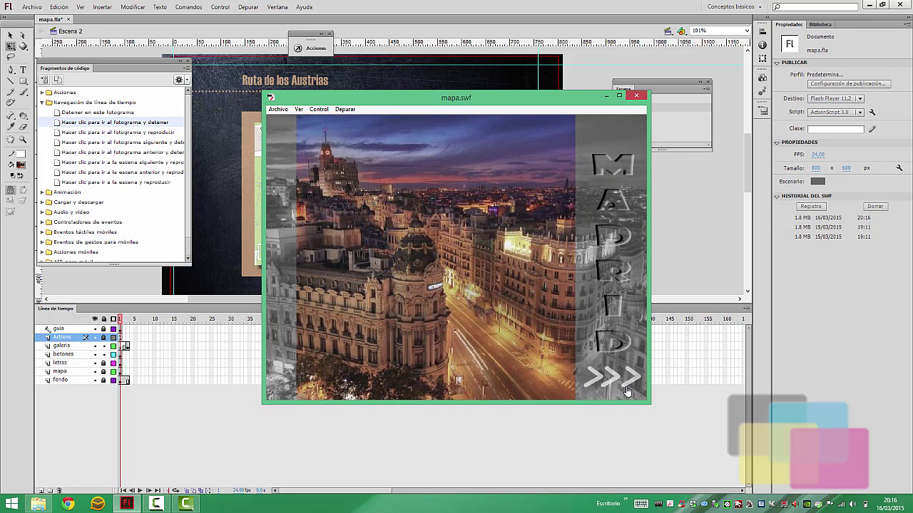
left_click(628, 389)
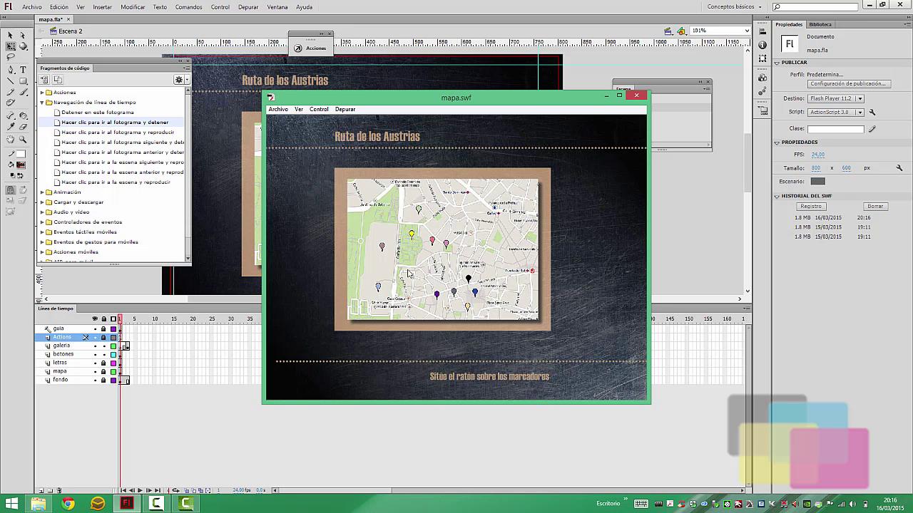
left_click(404, 236)
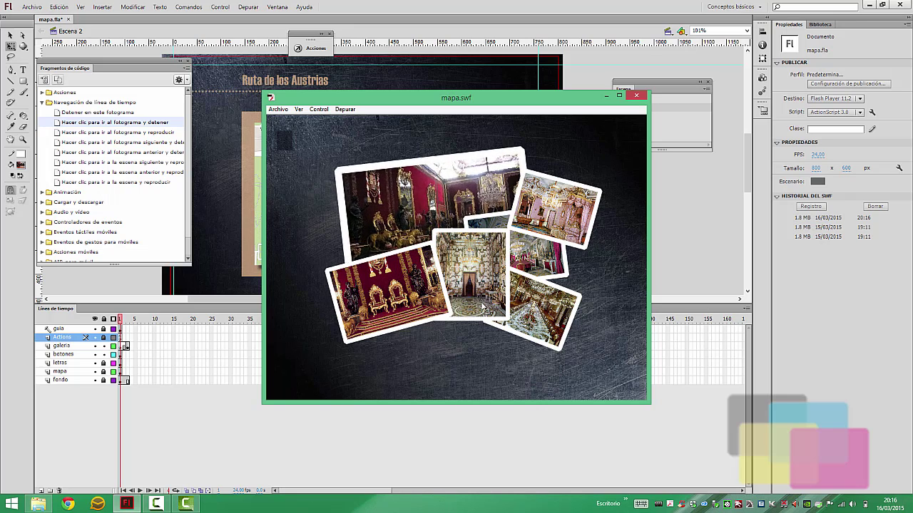
left_click(634, 97)
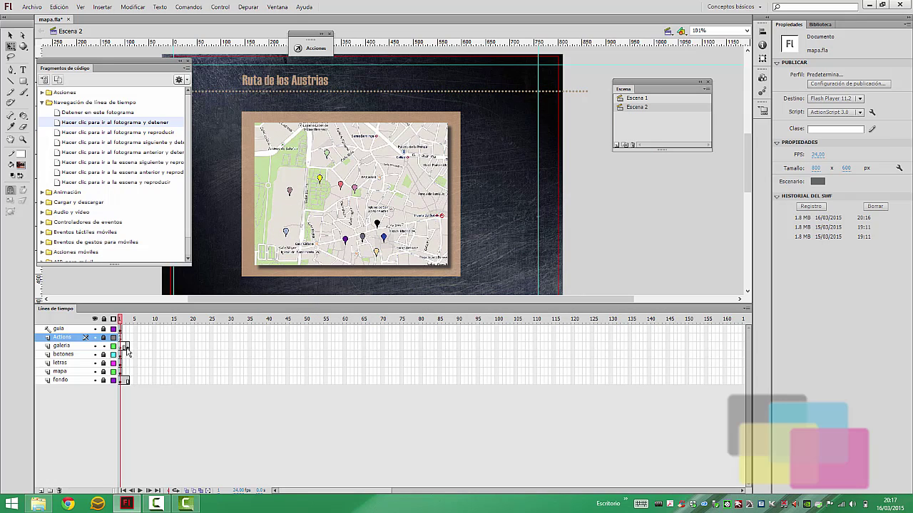
Open the gallery clip in the galería layer's last keyframe and convert the photo on layer 02.jpg into a symbol of type Botón.
left_click(127, 347)
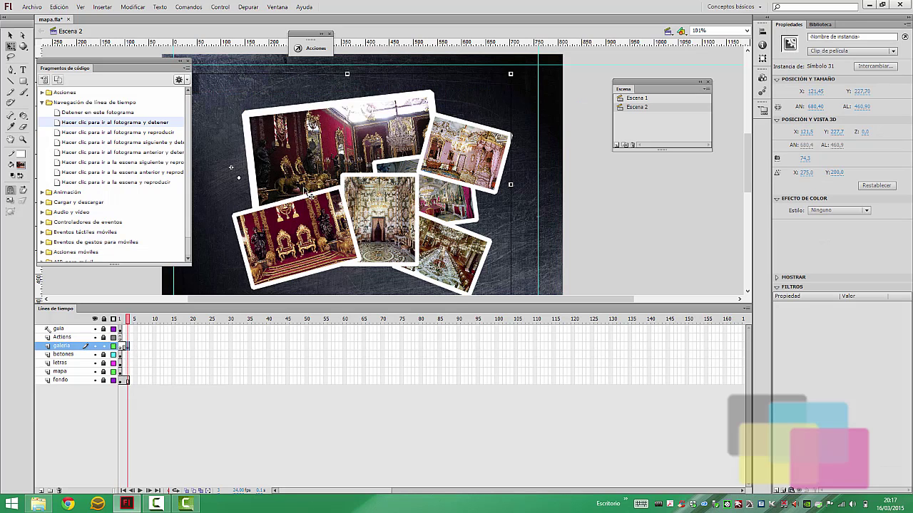
double_click(314, 169)
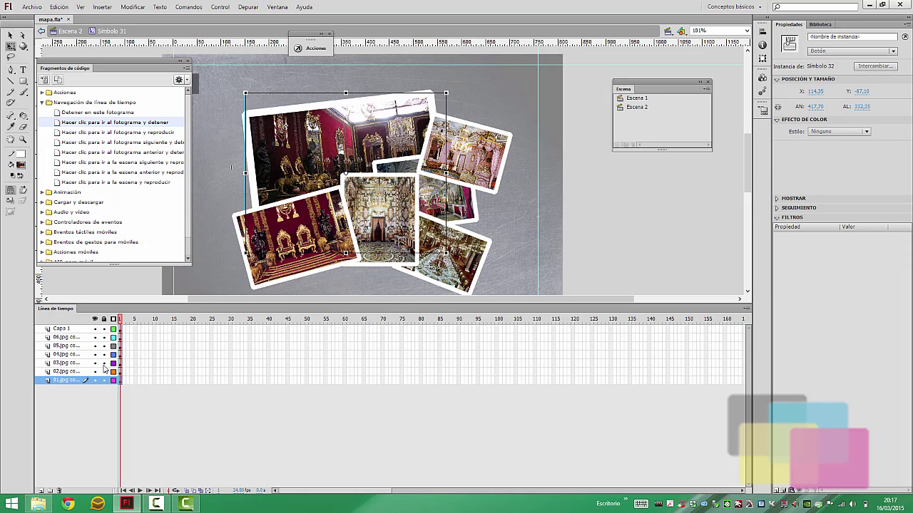
left_click(119, 371)
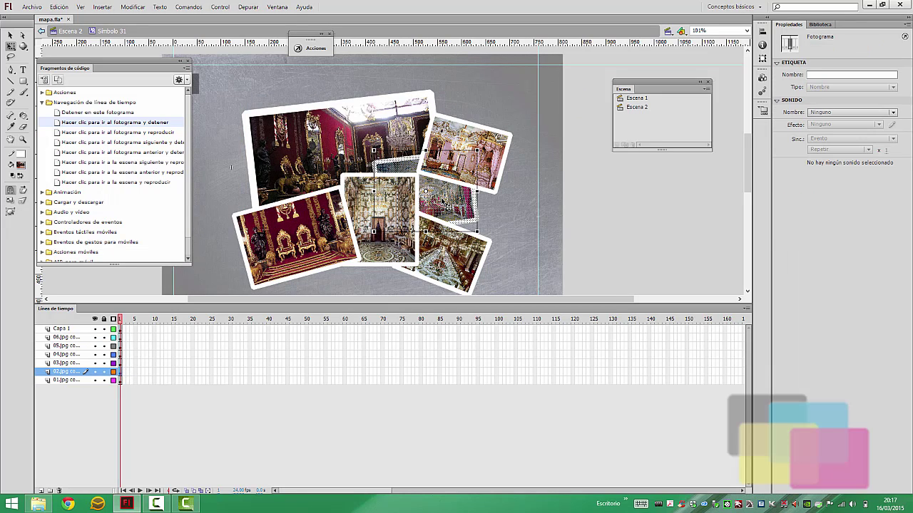
right_click(442, 203)
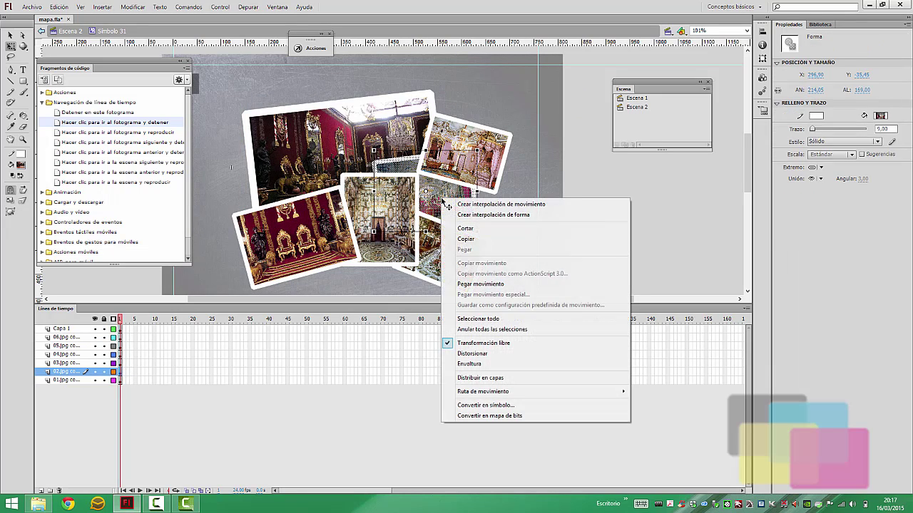
left_click(494, 407)
left_click(407, 119)
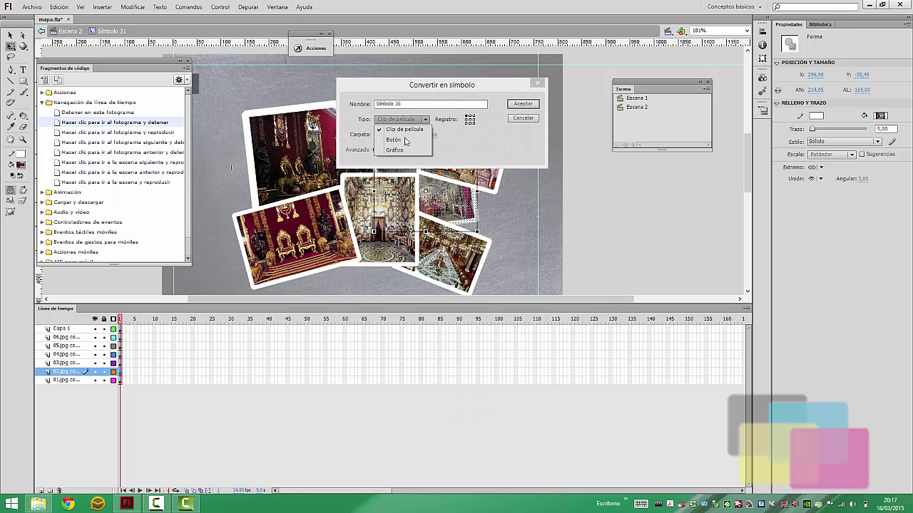
left_click(406, 141)
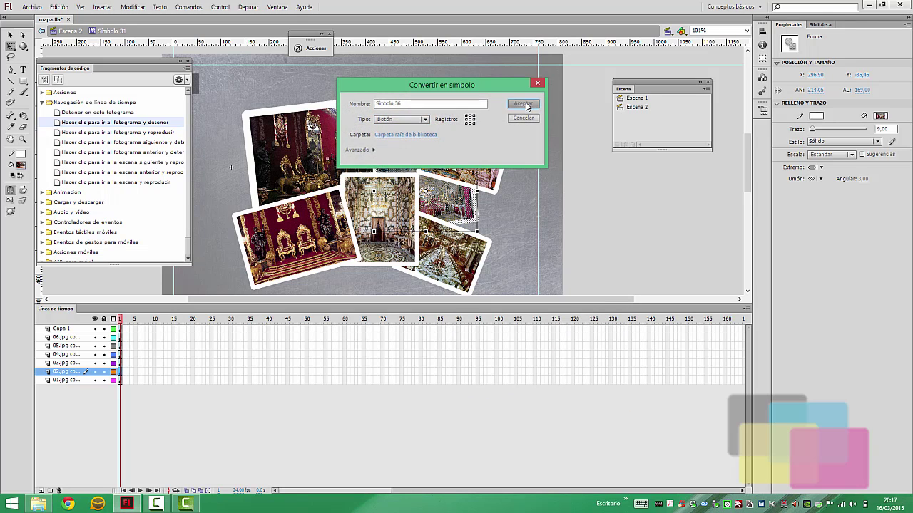
left_click(523, 104)
Edit the new button and insert keyframes in its Sobre, Presionado and Zona activa states.
double_click(435, 197)
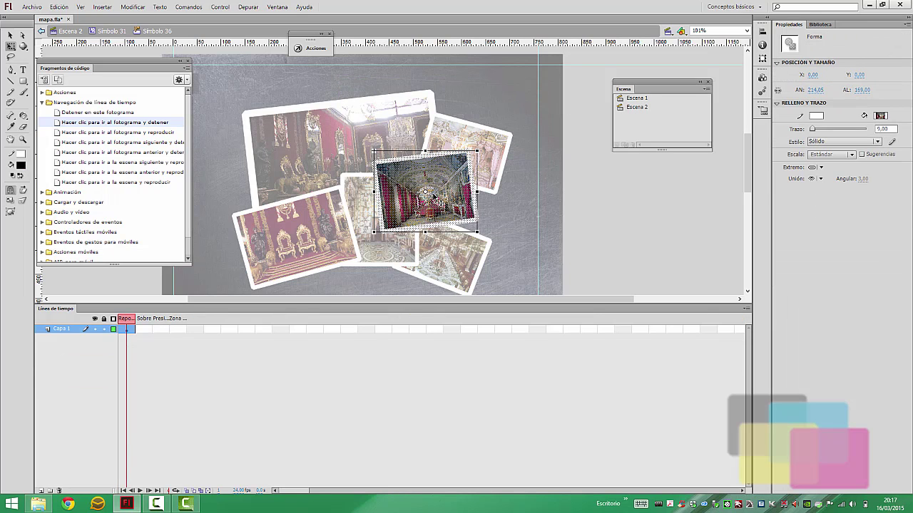
left_click(144, 328)
right_click(144, 328)
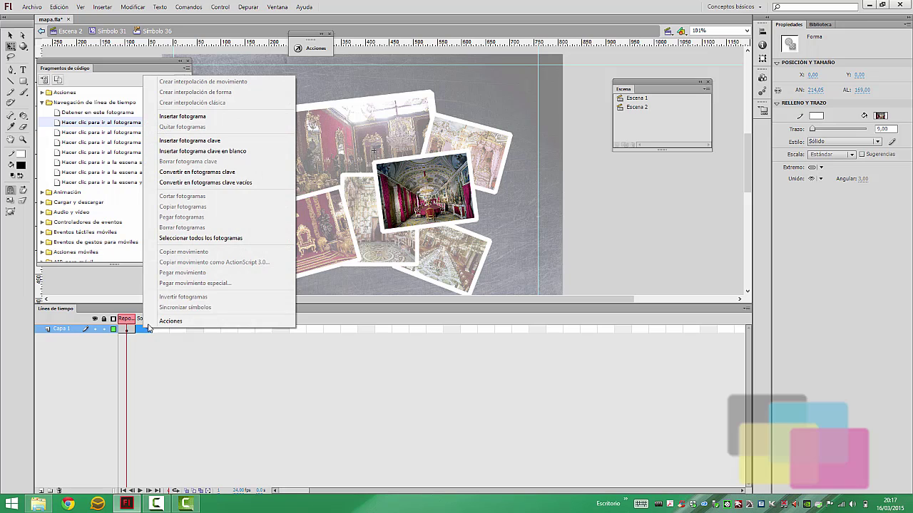
left_click(202, 142)
right_click(161, 329)
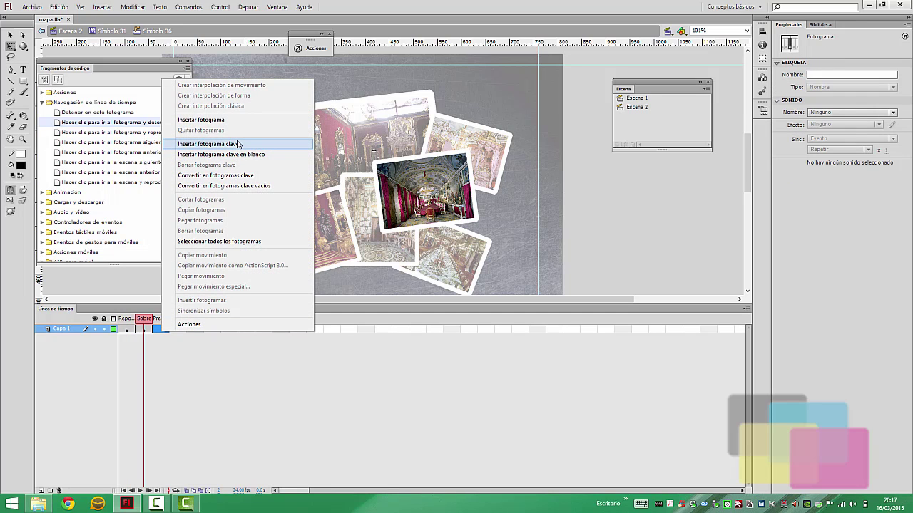
left_click(238, 144)
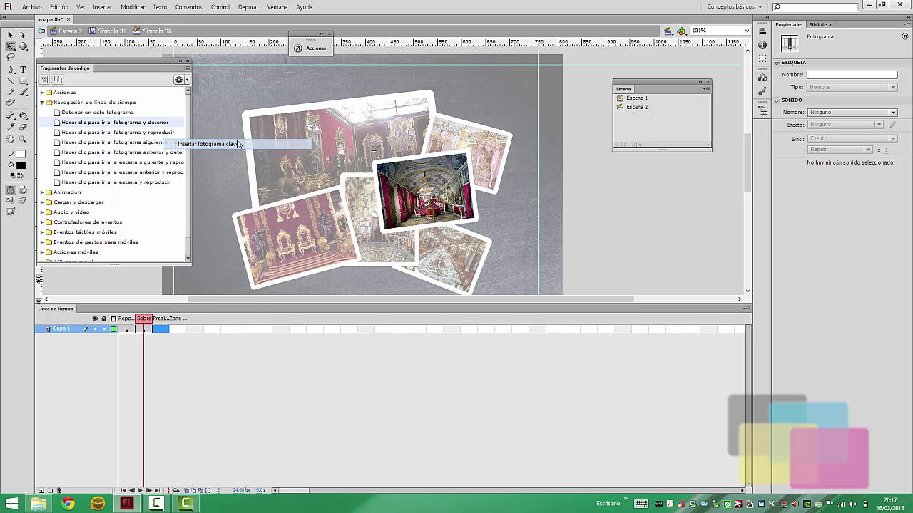
right_click(179, 330)
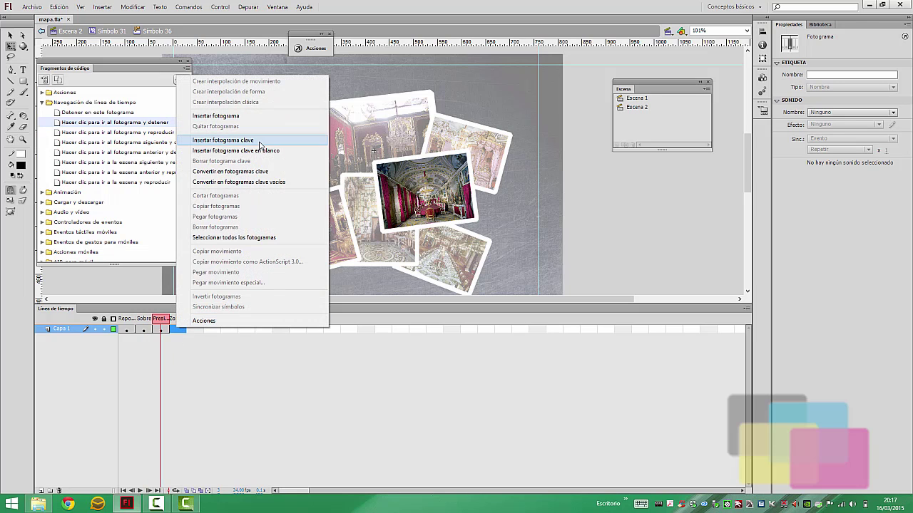
left_click(256, 141)
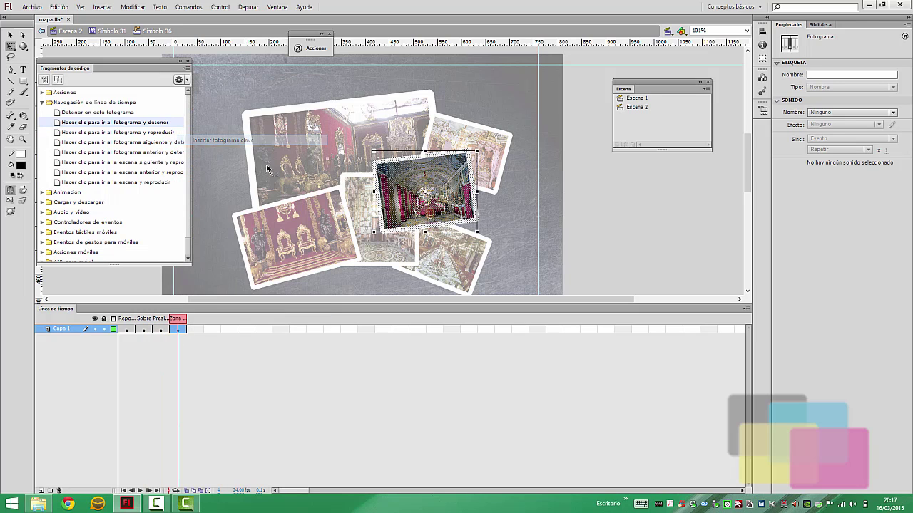
Convert the photo in the button's Sobre state into a symbol of type Clip de película.
left_click(150, 331)
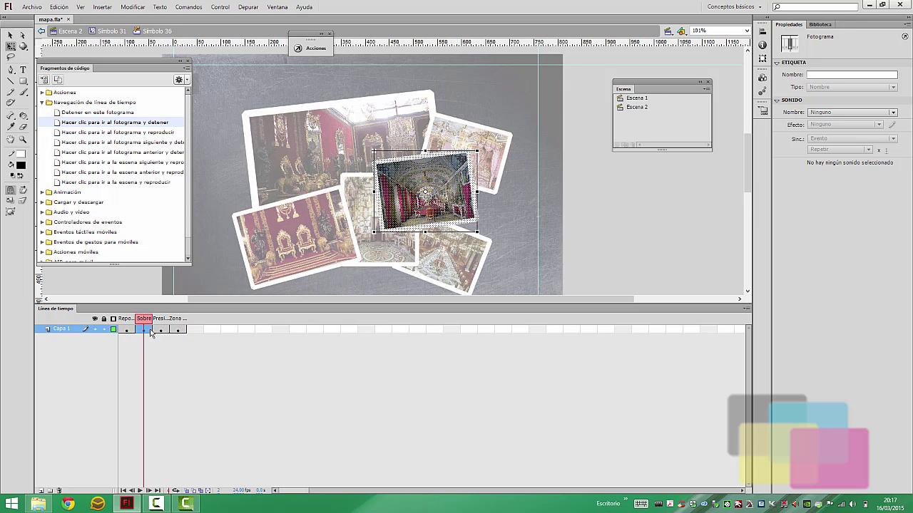
left_click(422, 214)
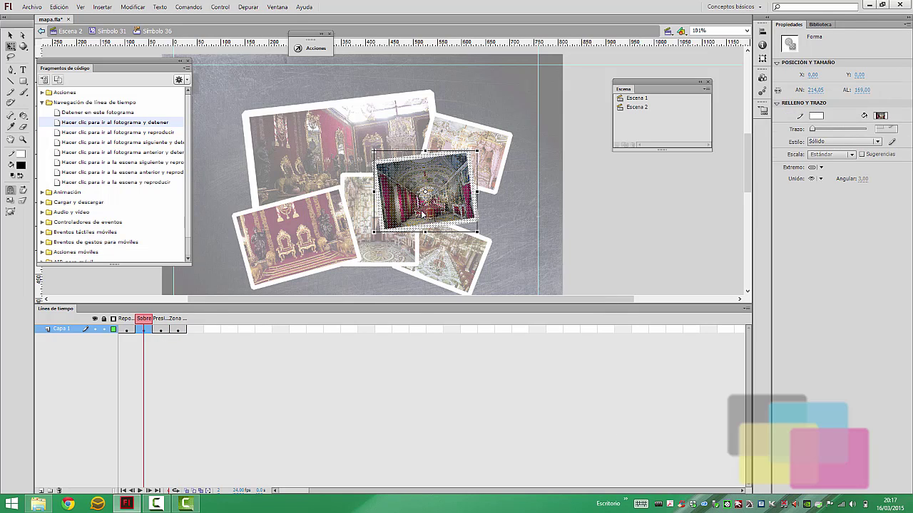
right_click(422, 214)
left_click(477, 419)
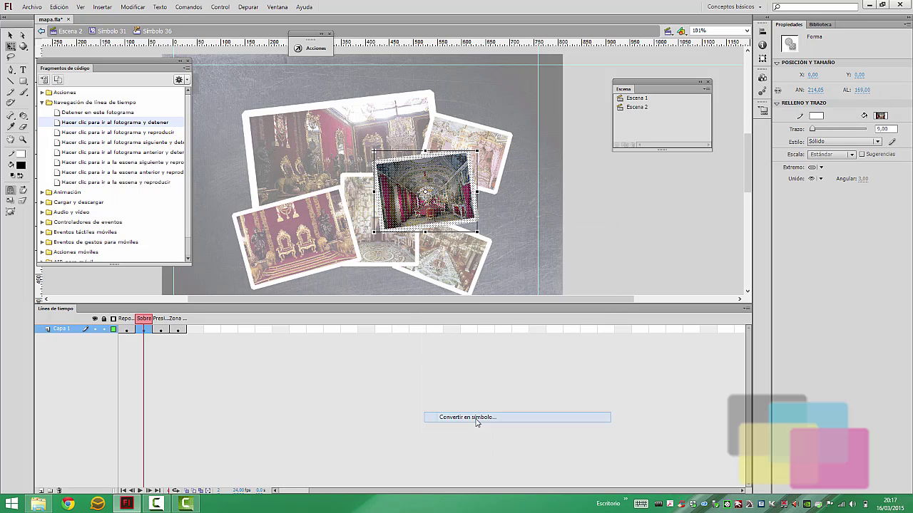
left_click(412, 119)
left_click(404, 134)
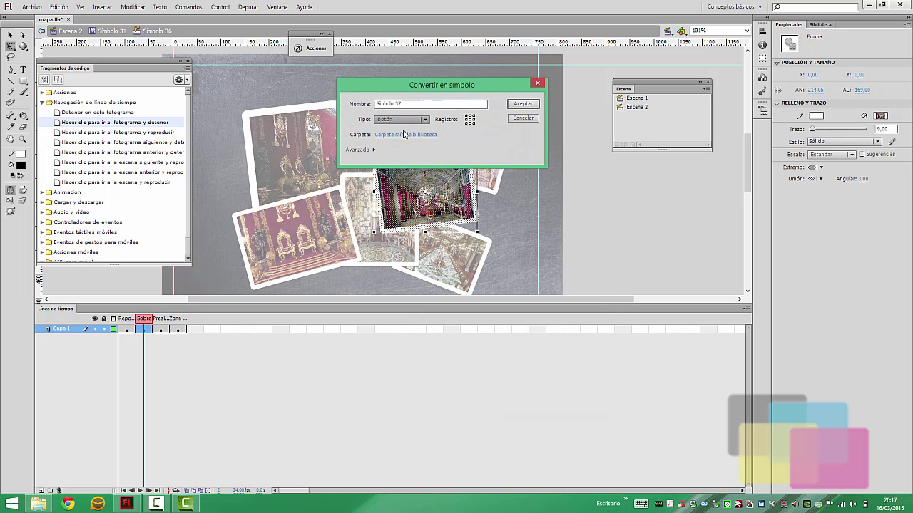
left_click(526, 105)
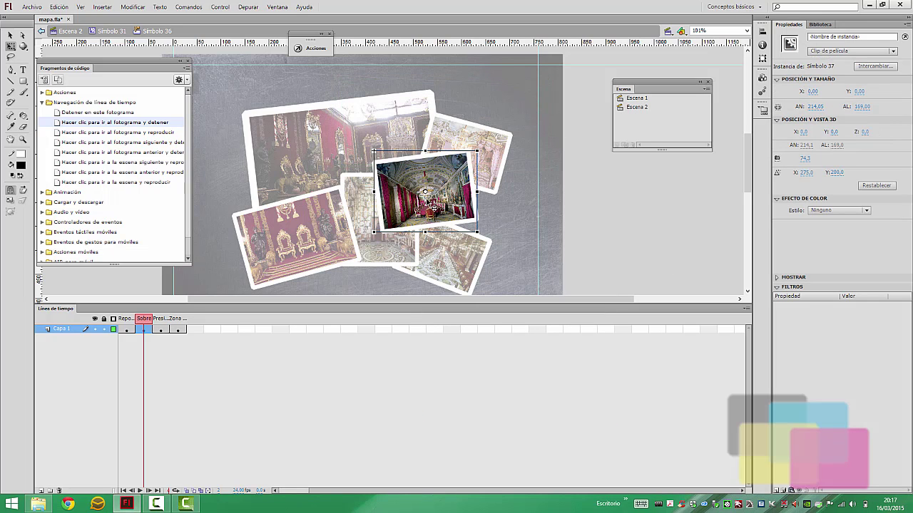
Open the new clip, create a motion tween on its photo, converting it to a symbol, and shorten the tween to 10 frames.
double_click(426, 203)
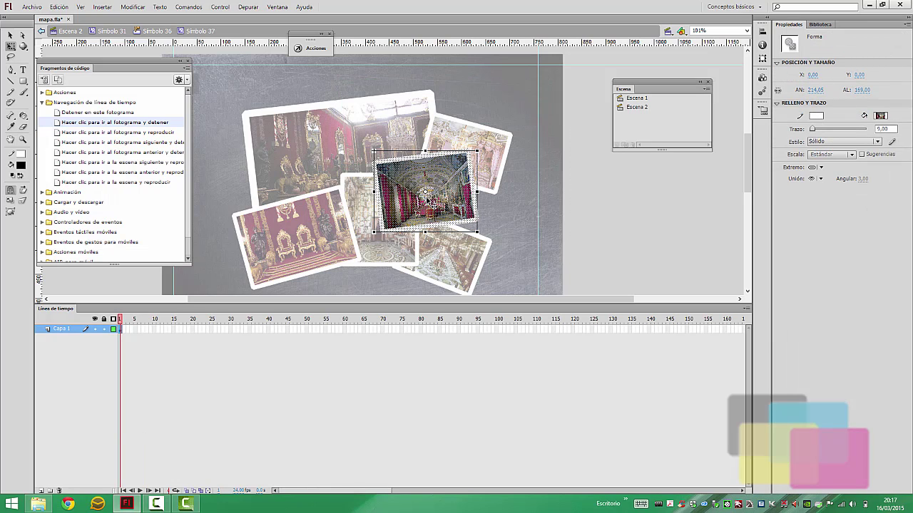
right_click(120, 331)
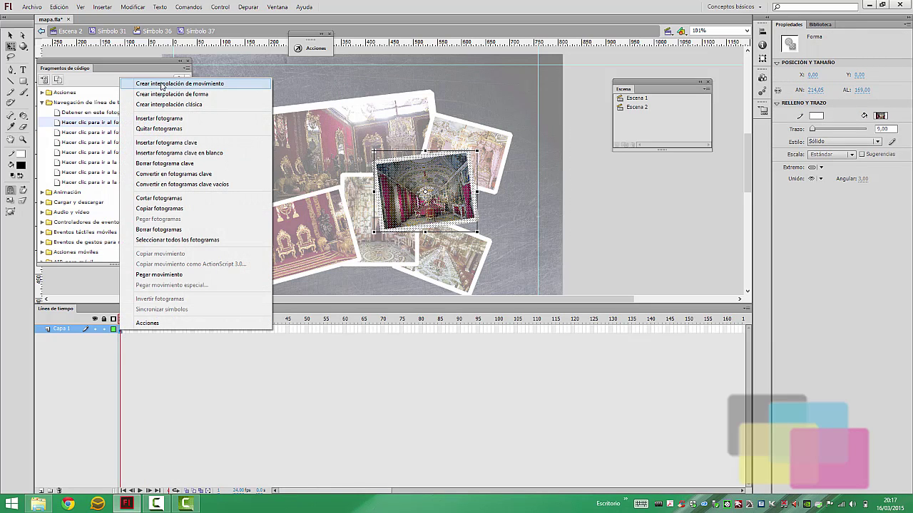
left_click(162, 84)
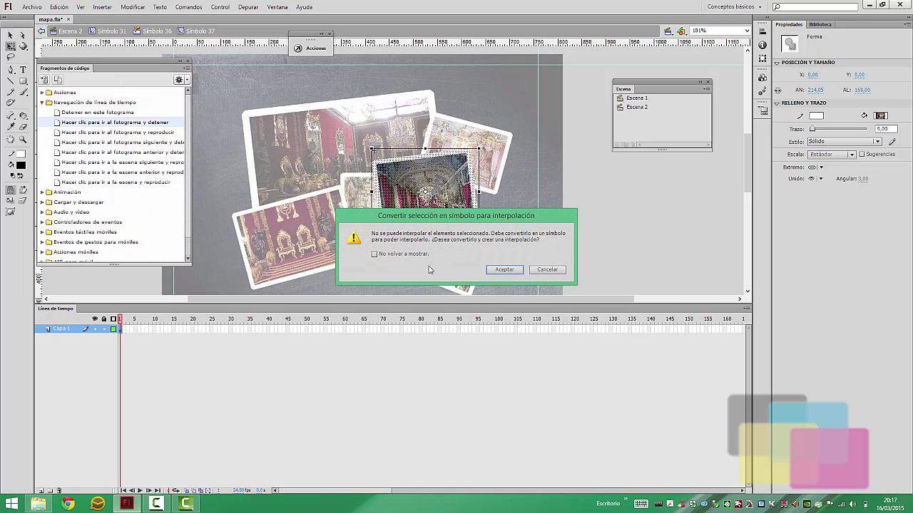
left_click(516, 271)
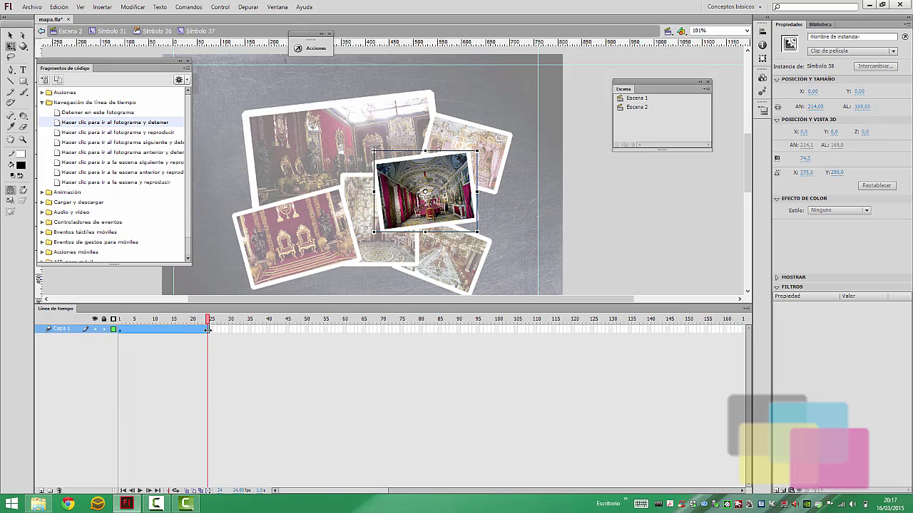
left_click_drag(208, 331, 154, 333)
Enlarge the photo about its centre at frame 10 to about 396 px wide and scrub the timeline to check the growth.
left_click(154, 334)
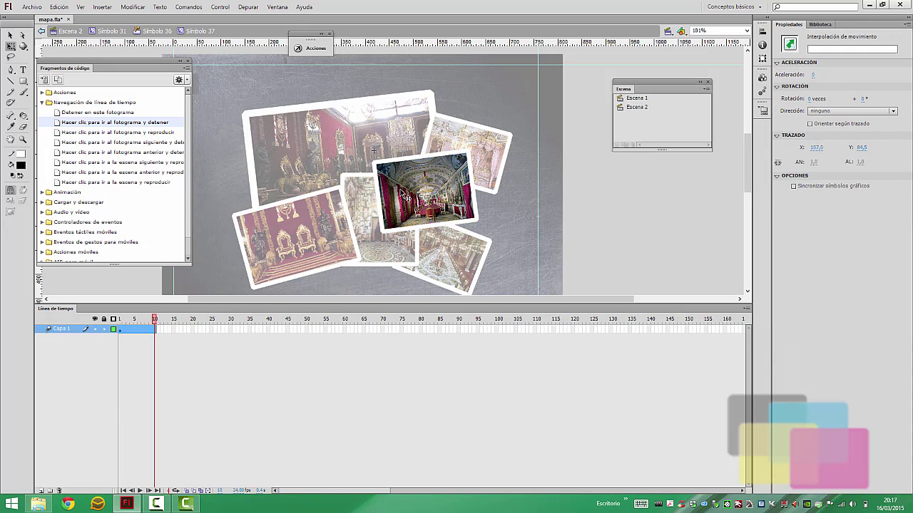
left_click(387, 180)
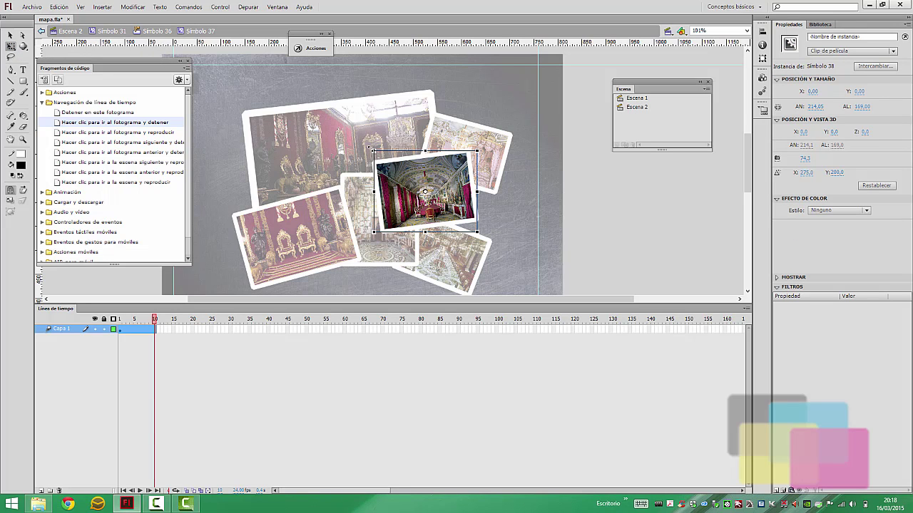
left_click_drag(370, 148, 300, 119)
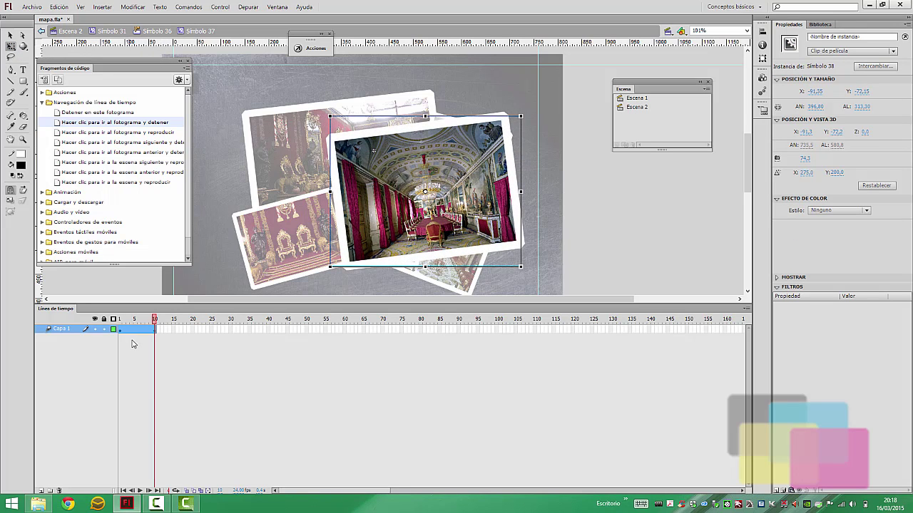
left_click_drag(121, 321, 144, 325)
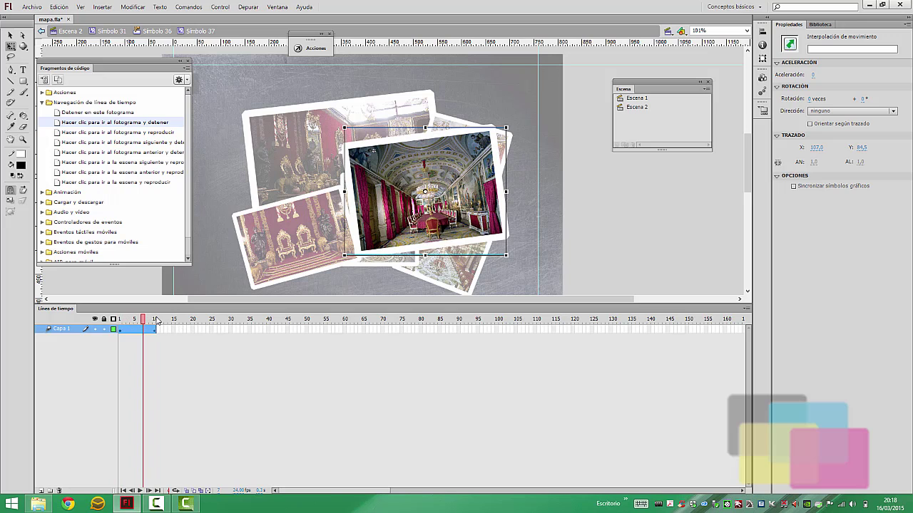
Test the movie by advancing from the Madrid cover to the map, opening the Palacio Real gallery, and closing the preview.
key("ctrl+Return")
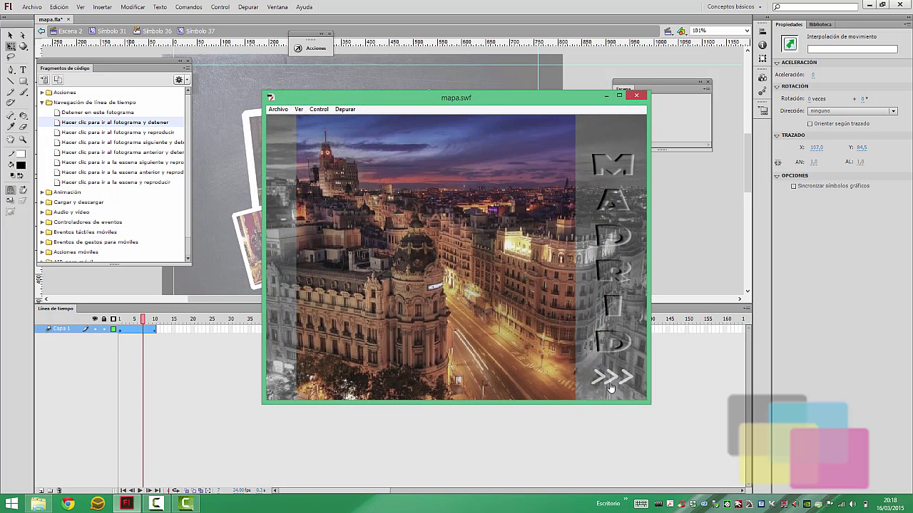
left_click(610, 385)
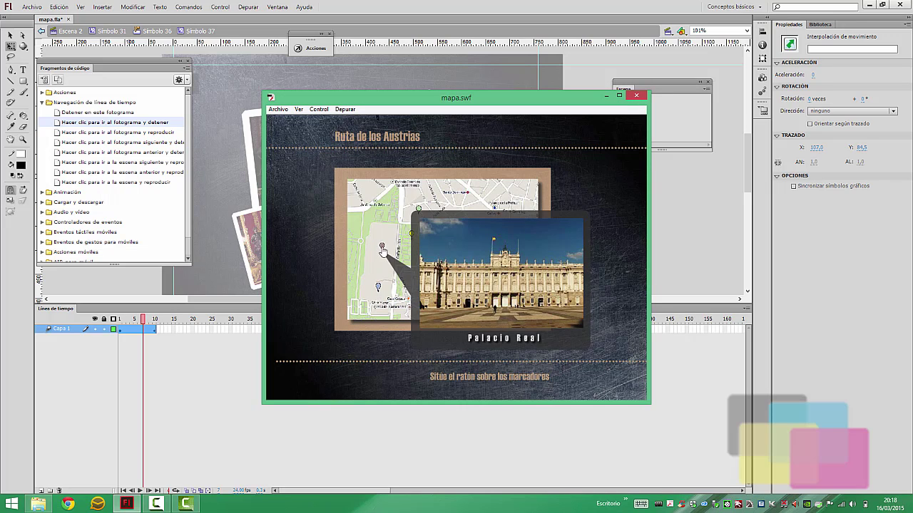
left_click(381, 248)
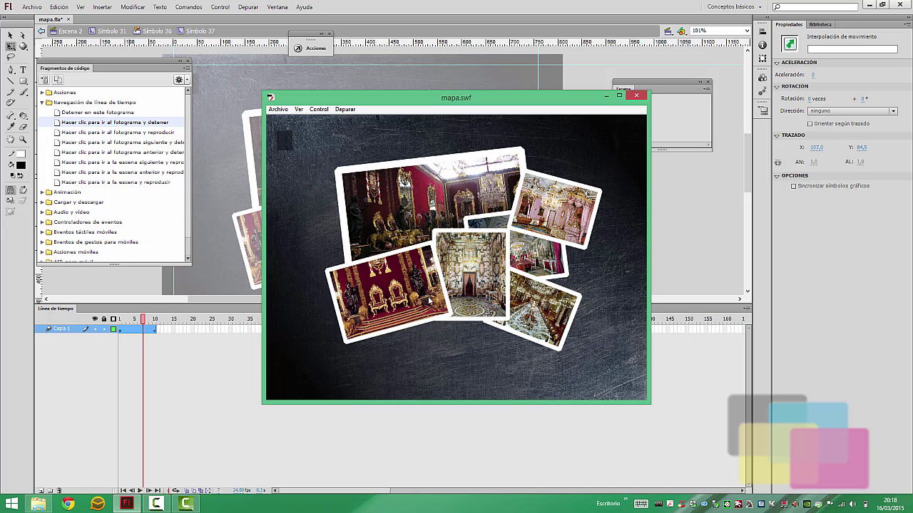
left_click(636, 95)
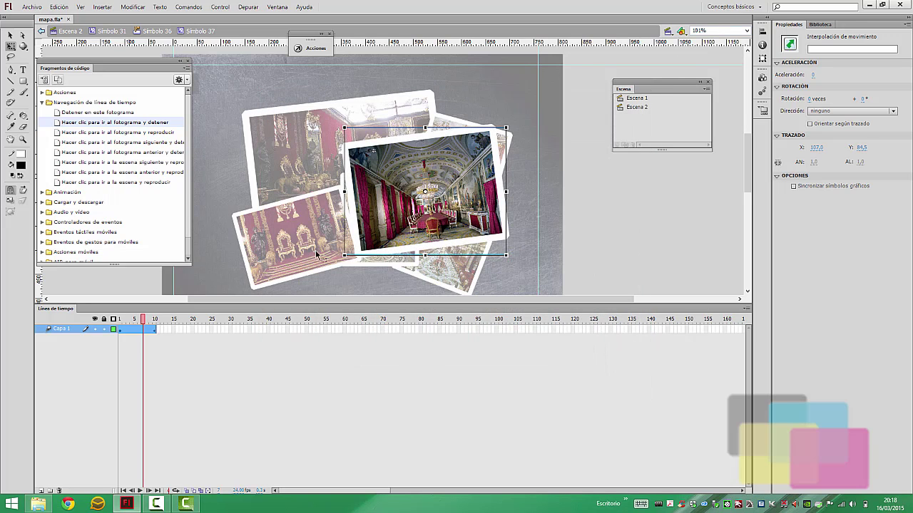
Add the Detener en este fotograma code snippet at frame 10 of the enlarging clip and collapse the script editor.
left_click(154, 330)
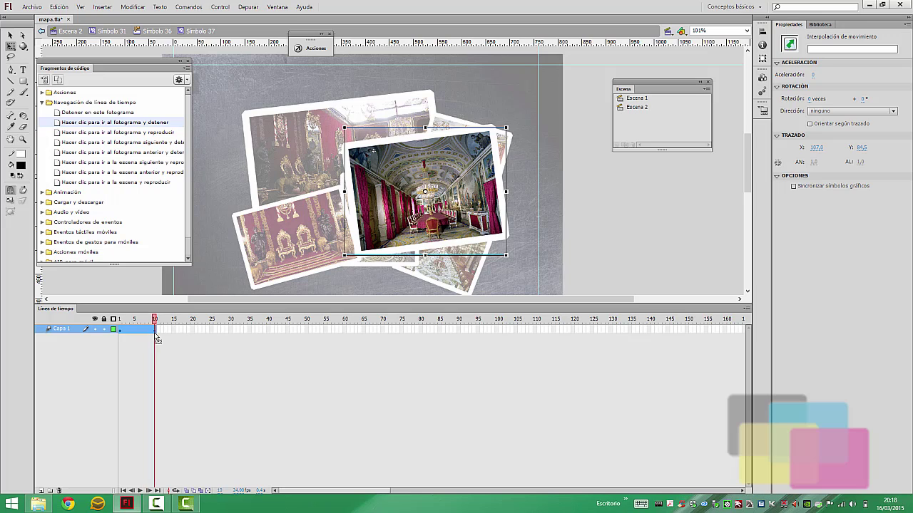
double_click(65, 113)
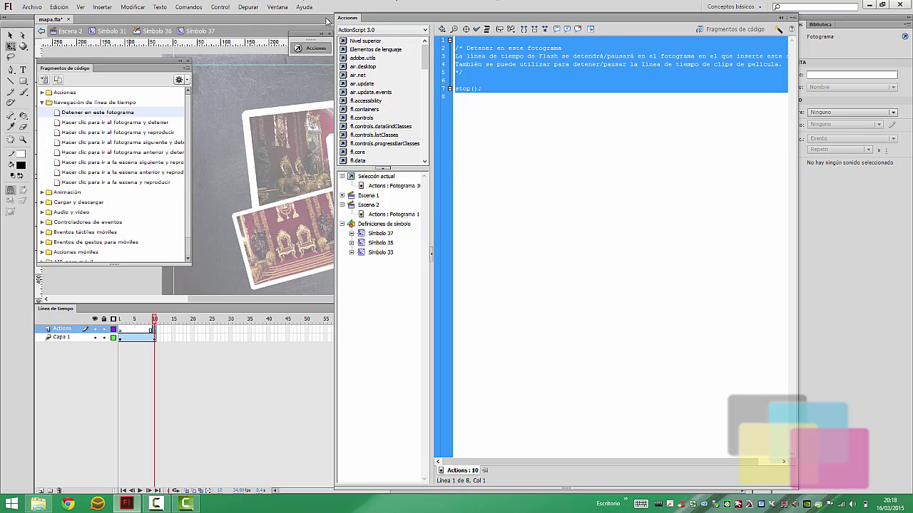
left_click(355, 24)
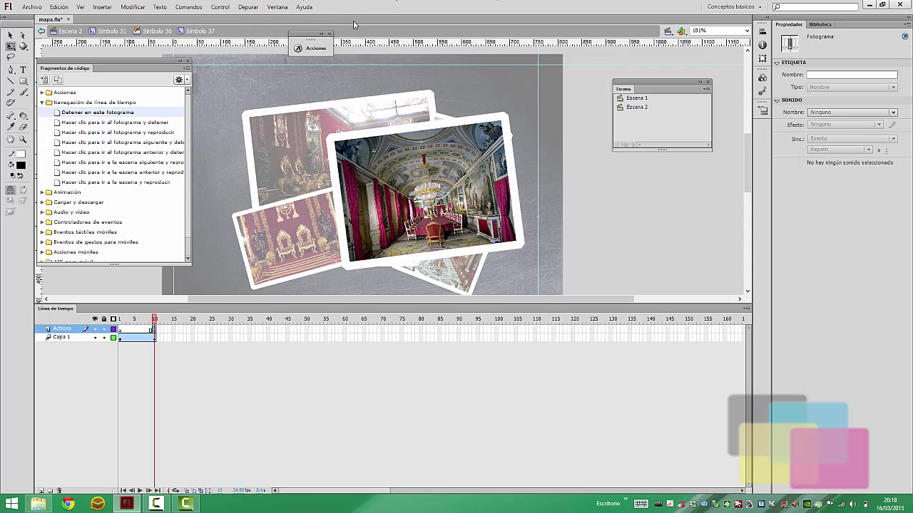
Copy both the Actions and Capa 1 layers of the enlarging clip.
left_click(68, 337)
left_click(65, 340)
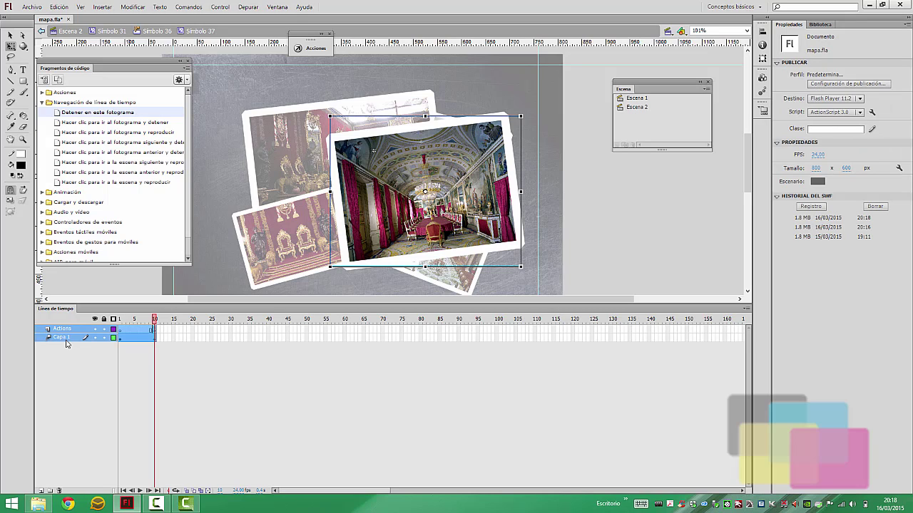
right_click(65, 340)
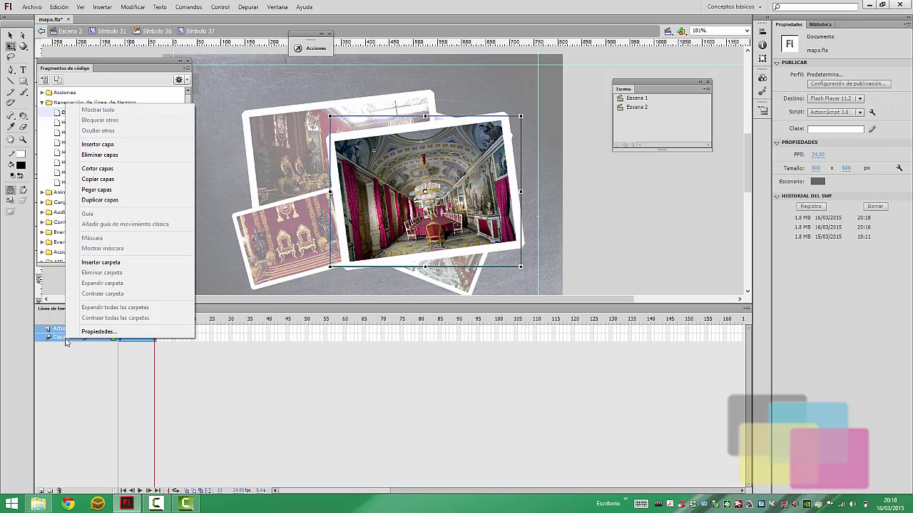
left_click(112, 182)
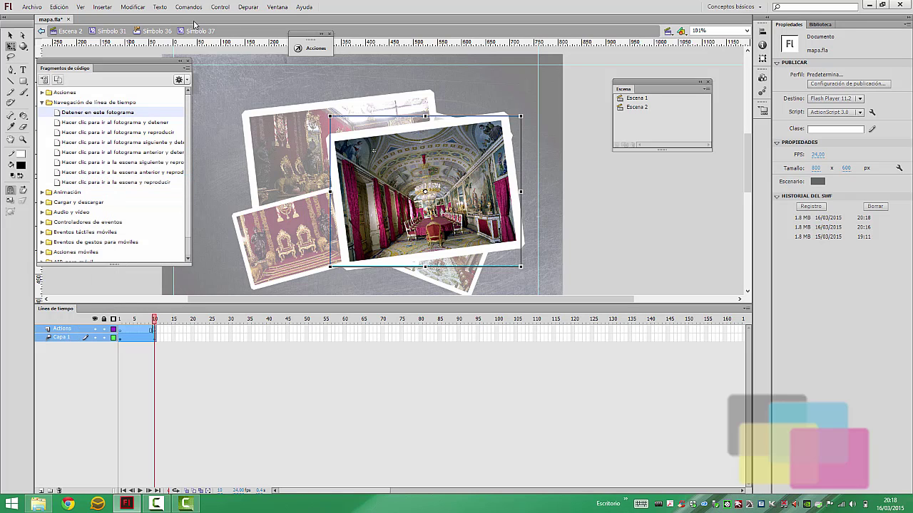
Return to the button and convert the photo in its Reposo state into a symbol of type Clip de película.
left_click(155, 32)
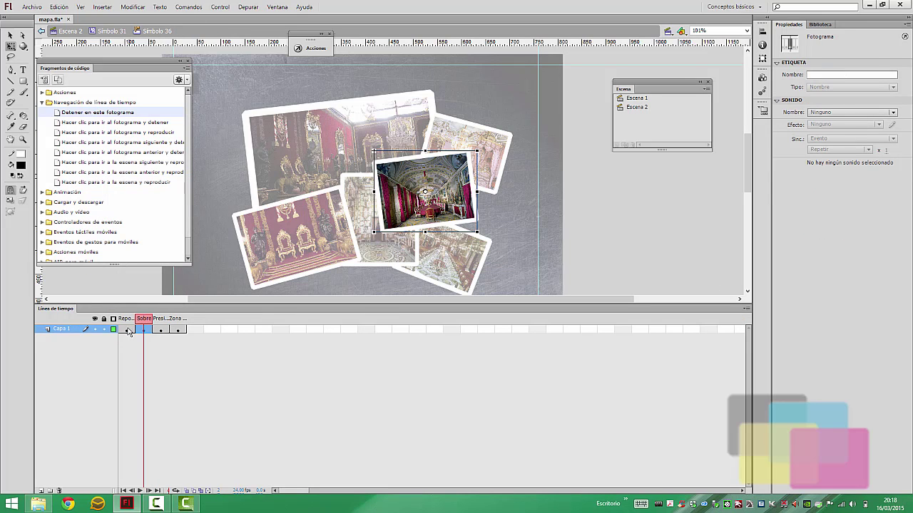
left_click(128, 331)
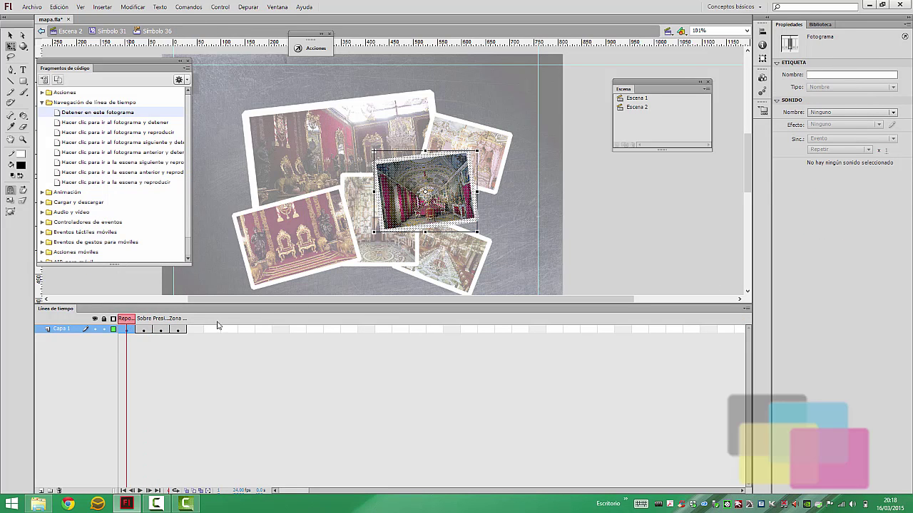
right_click(404, 183)
left_click(479, 385)
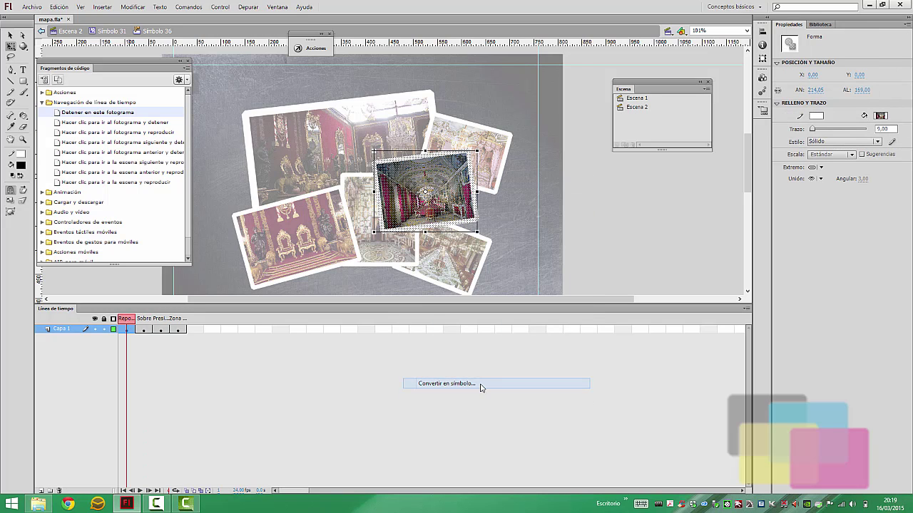
left_click(405, 120)
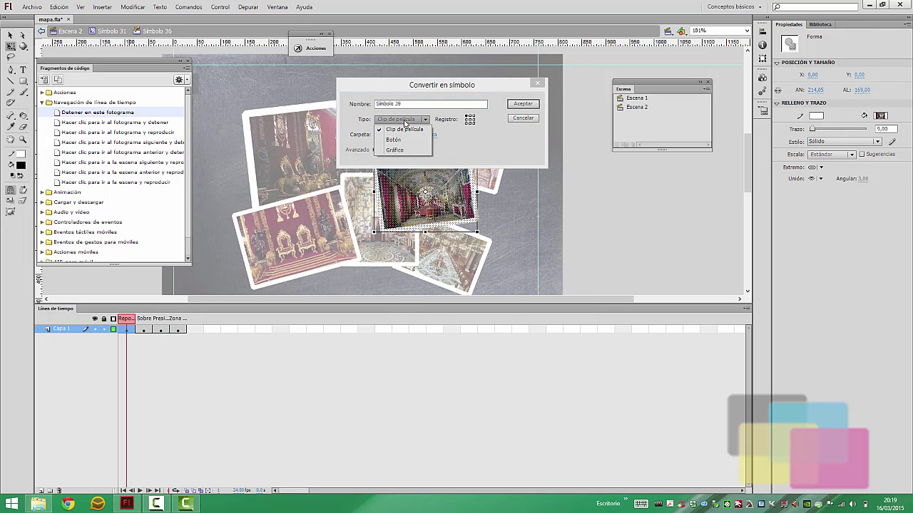
left_click(536, 104)
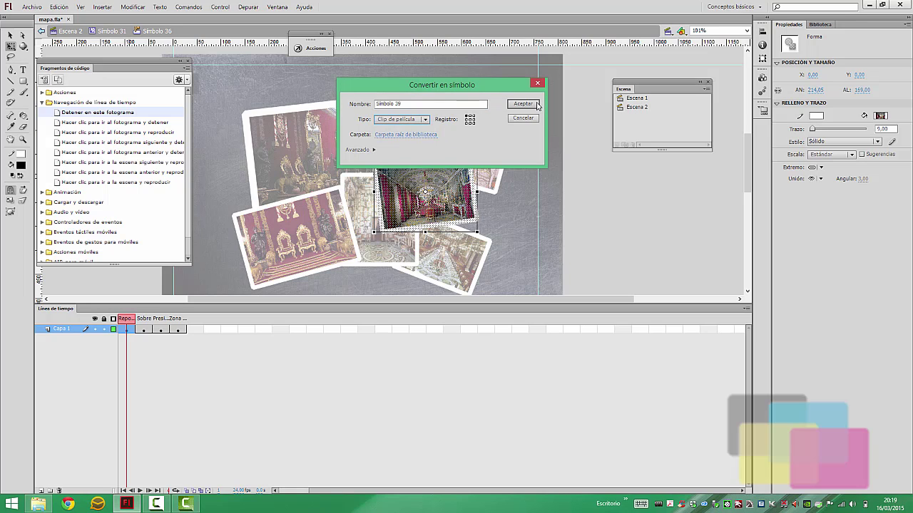
left_click(524, 103)
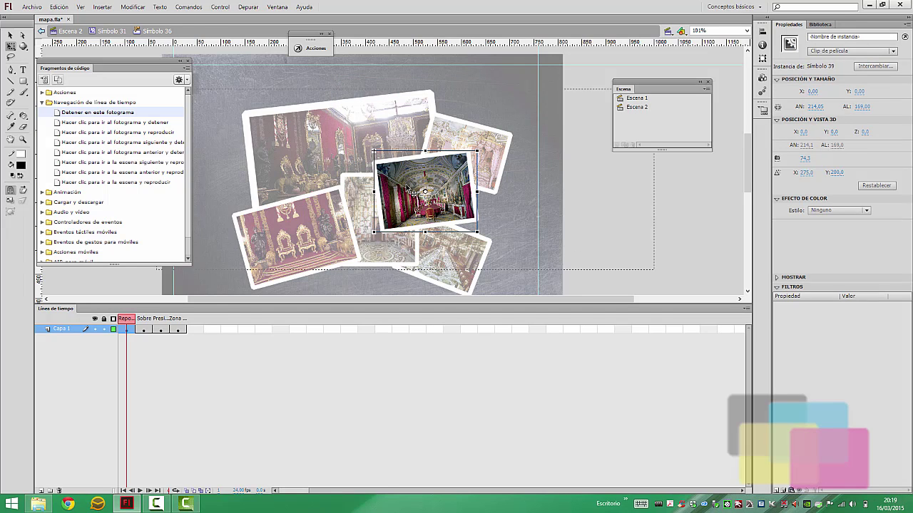
Open the Reposo clip, paste the copied layers into it, and delete its original static Capa 1 layer.
double_click(410, 190)
right_click(69, 333)
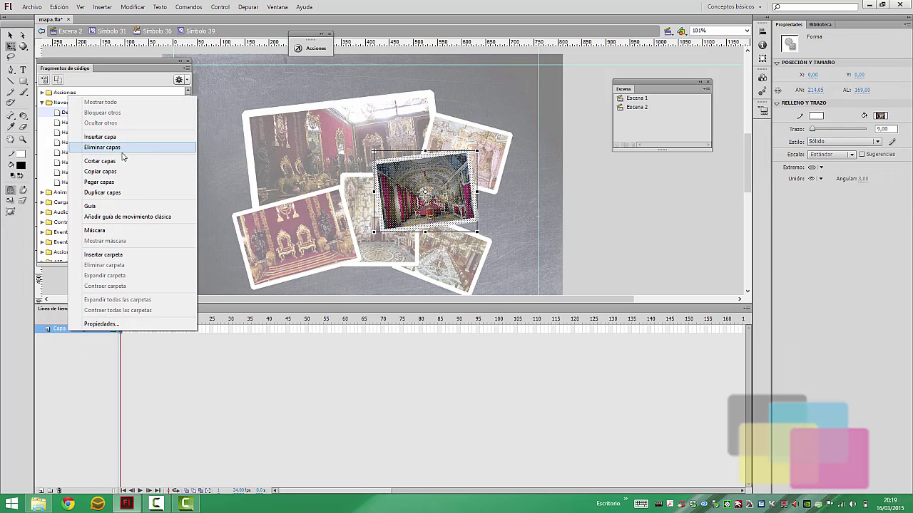
left_click(99, 182)
left_click(61, 348)
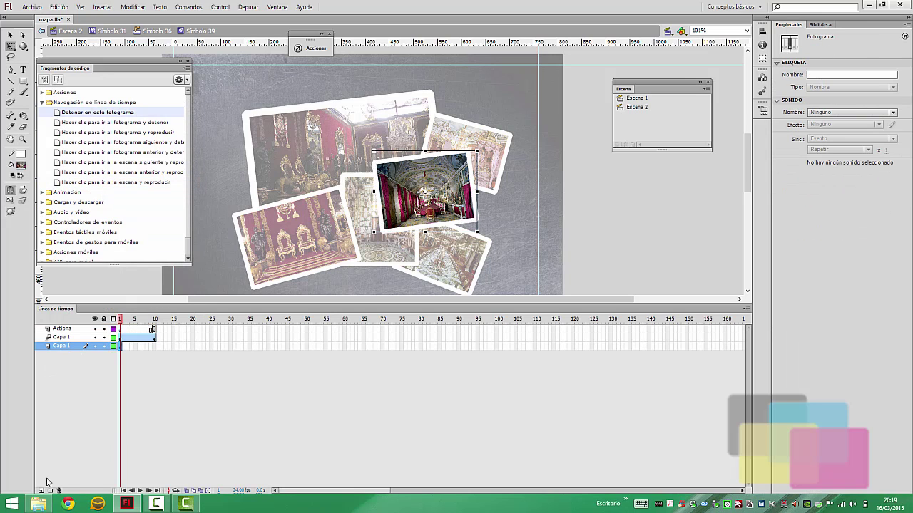
left_click(56, 489)
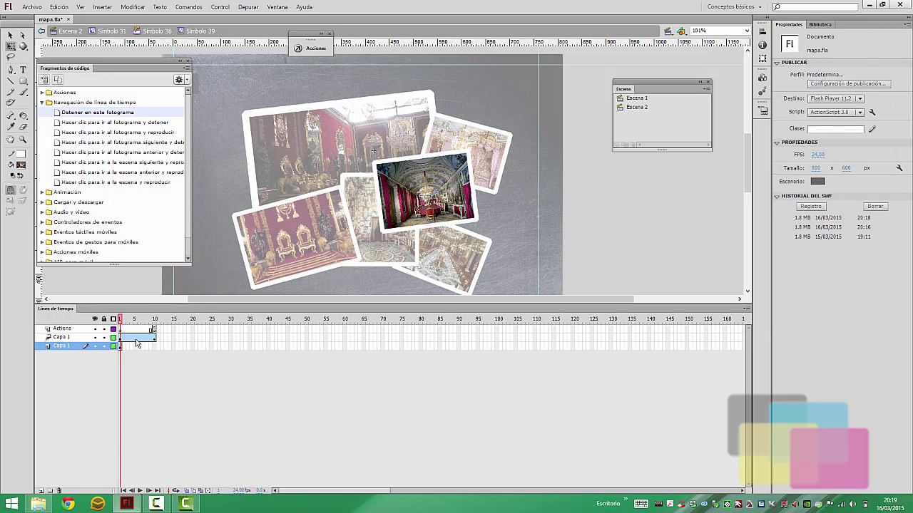
left_click(58, 491)
Reverse the keyframes of the pasted motion tween on Capa 1 so the photo shrinks.
left_click_drag(126, 323, 106, 335)
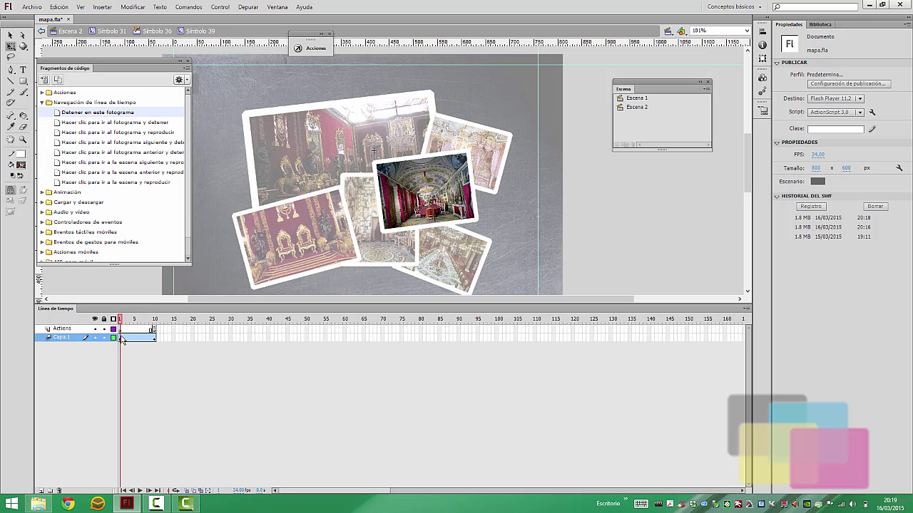
right_click(127, 338)
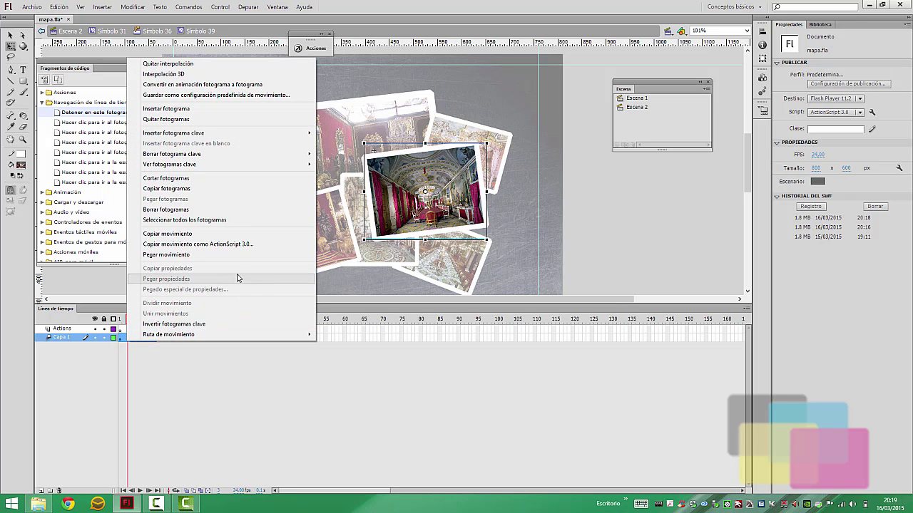
left_click(223, 325)
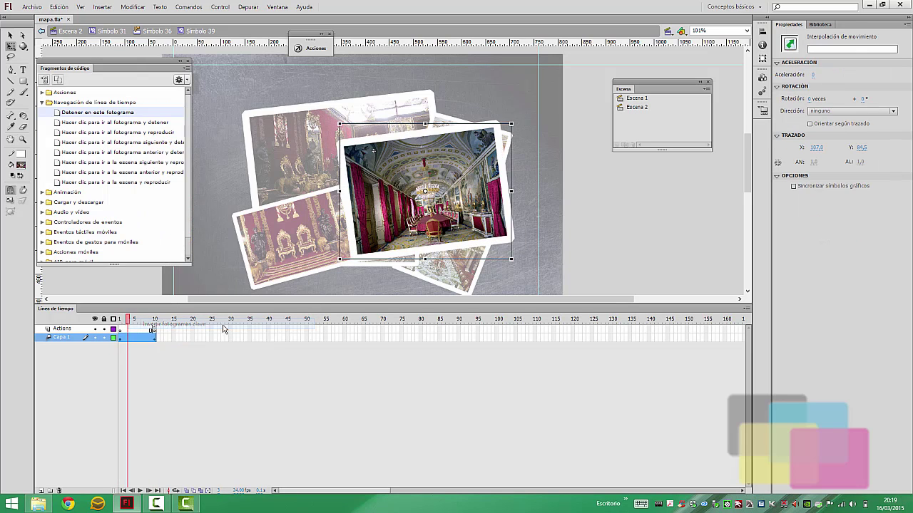
Play the reversed tween from its first frame to check that the photo shrinks.
left_click(115, 320)
left_click(117, 319)
key("Return")
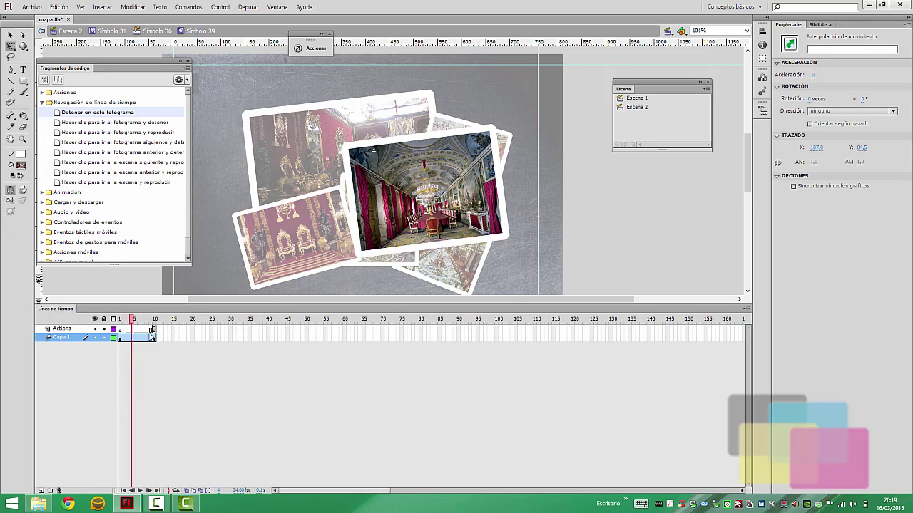
Return to the gallery clip and convert the photo on the 03.jpg layer into a symbol of type Botón.
left_click(158, 31)
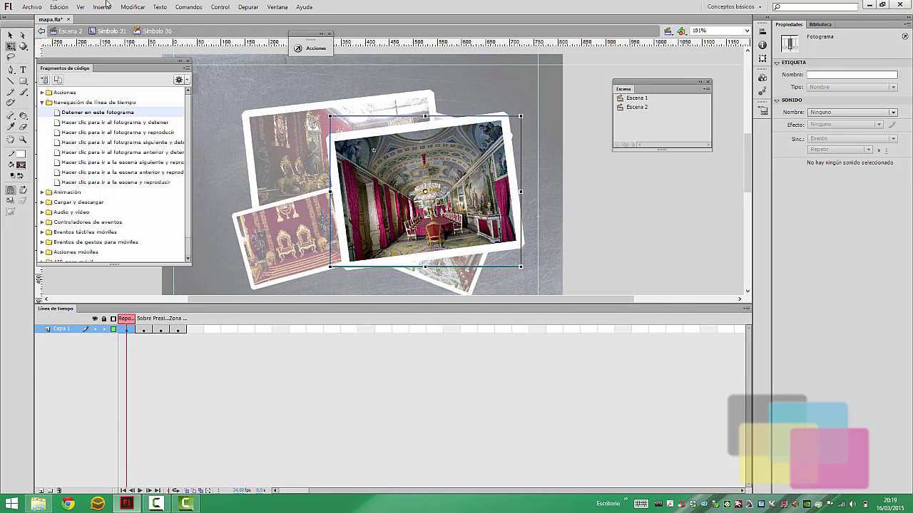
left_click(119, 32)
left_click(489, 108)
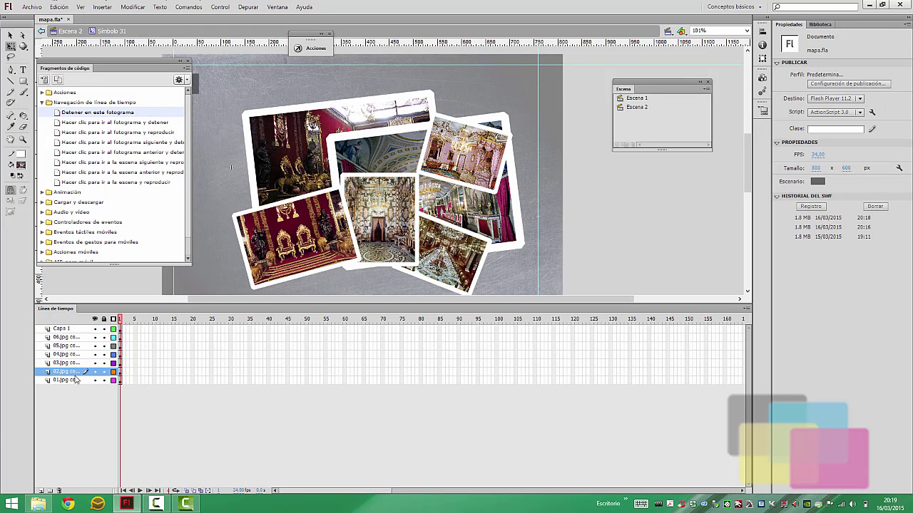
left_click(120, 363)
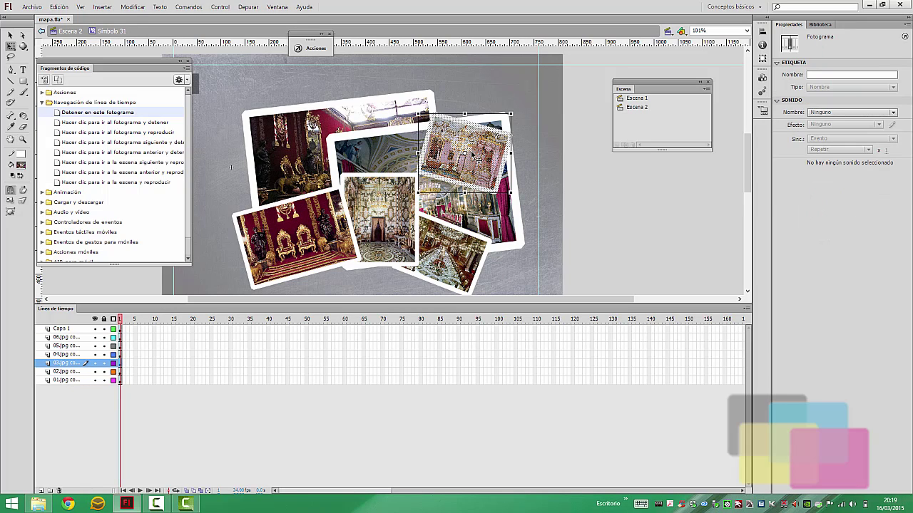
key("F8")
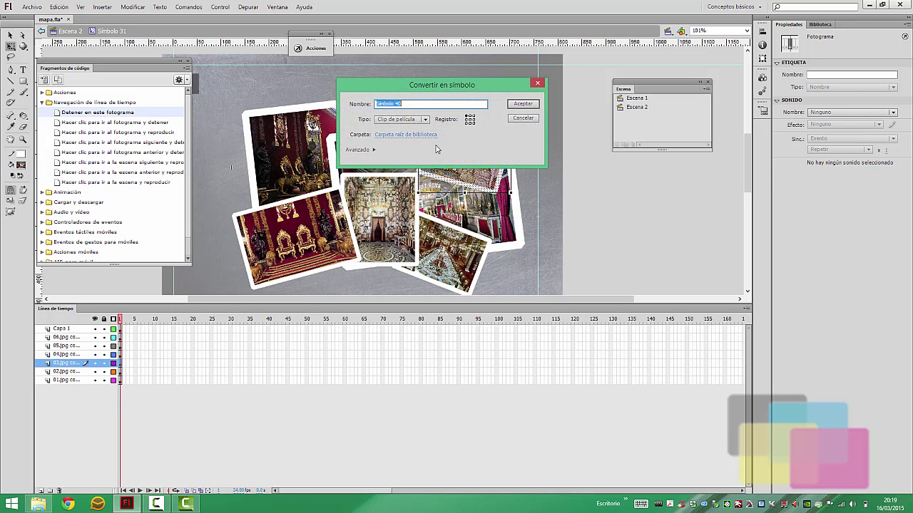
left_click(403, 119)
left_click(394, 135)
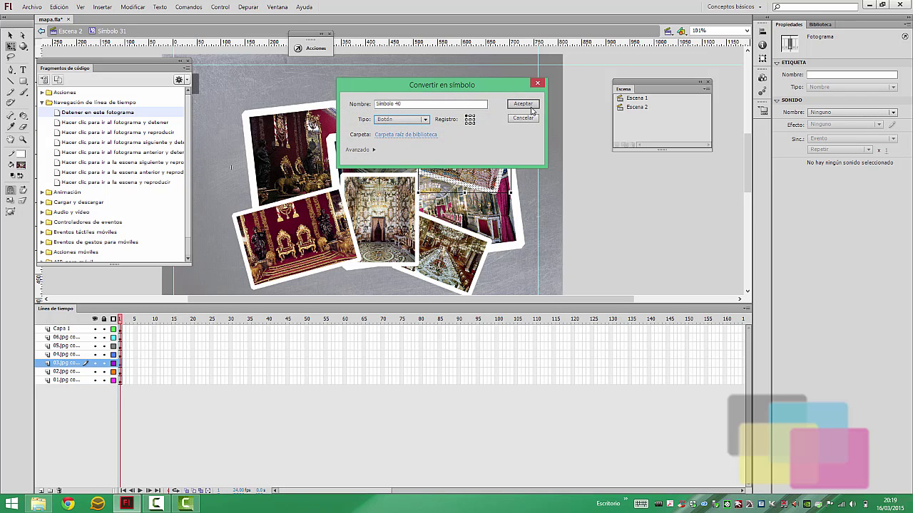
left_click(526, 104)
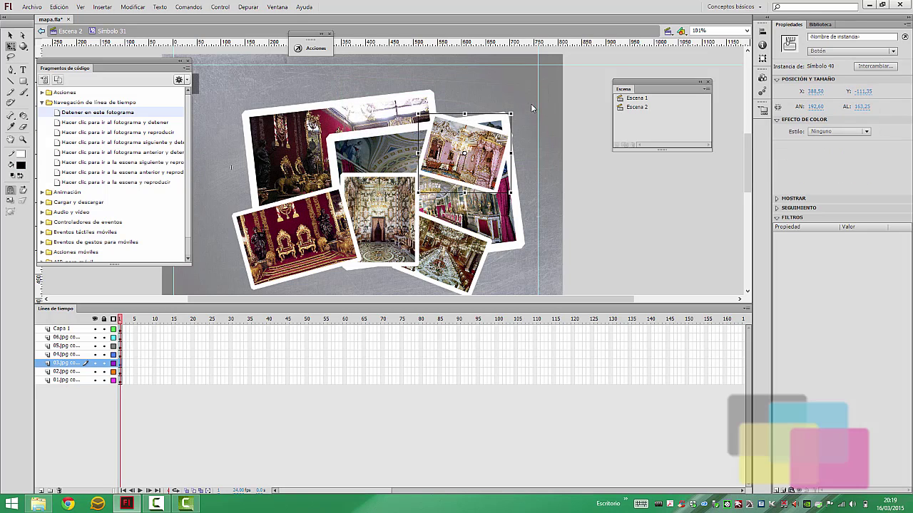
Open the new photo button and insert keyframes in the three states following Reposo.
double_click(463, 152)
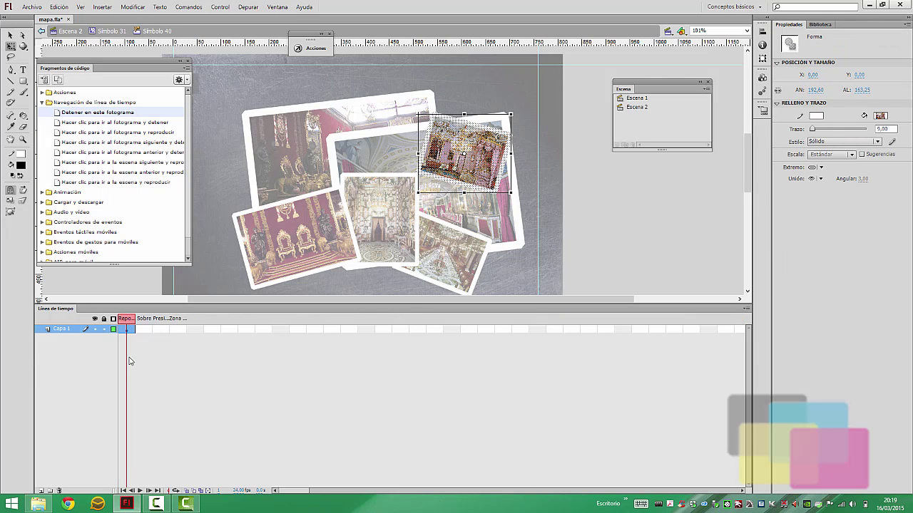
key("F6")
key("F6")
key("F6")
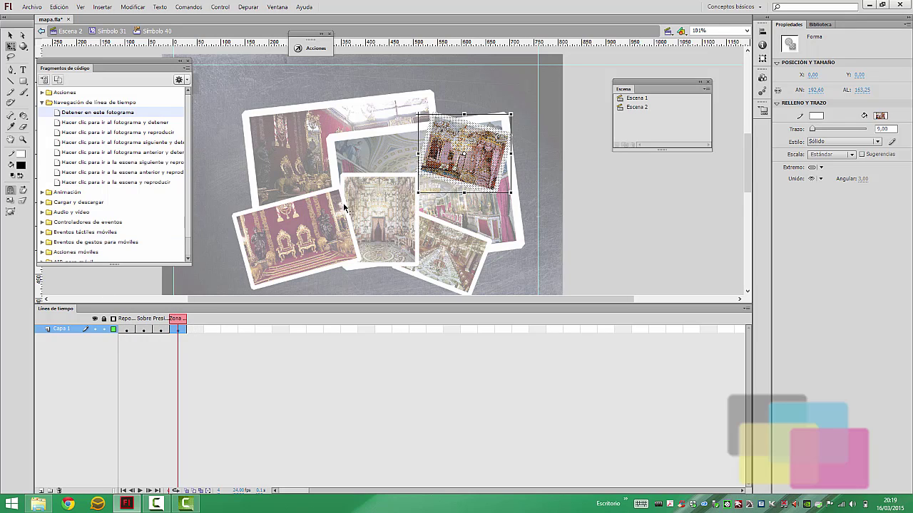
Convert the photo in the button's Sobre state into a symbol of type Clip de película.
left_click(143, 329)
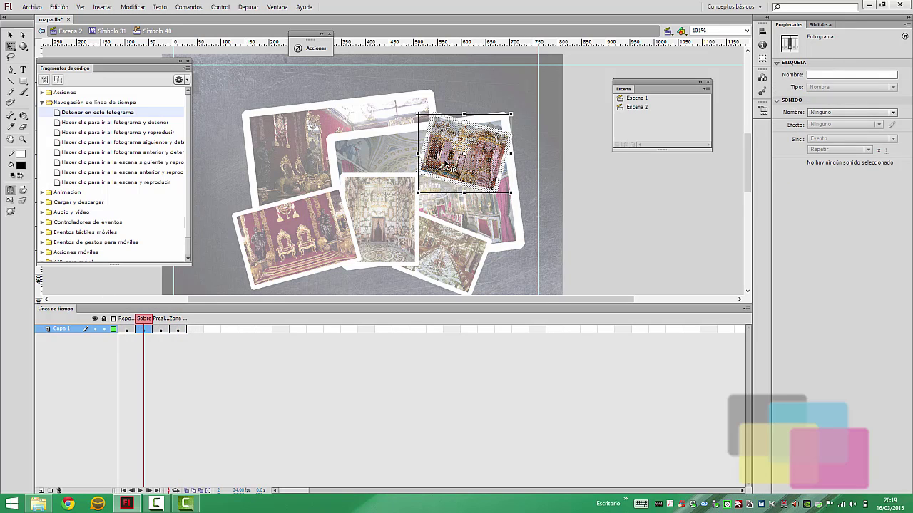
key("F8")
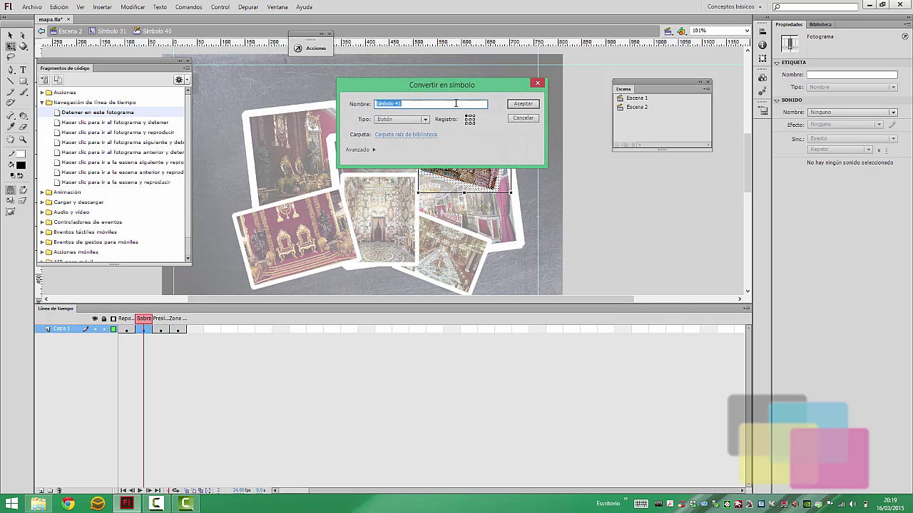
left_click(400, 119)
left_click(401, 129)
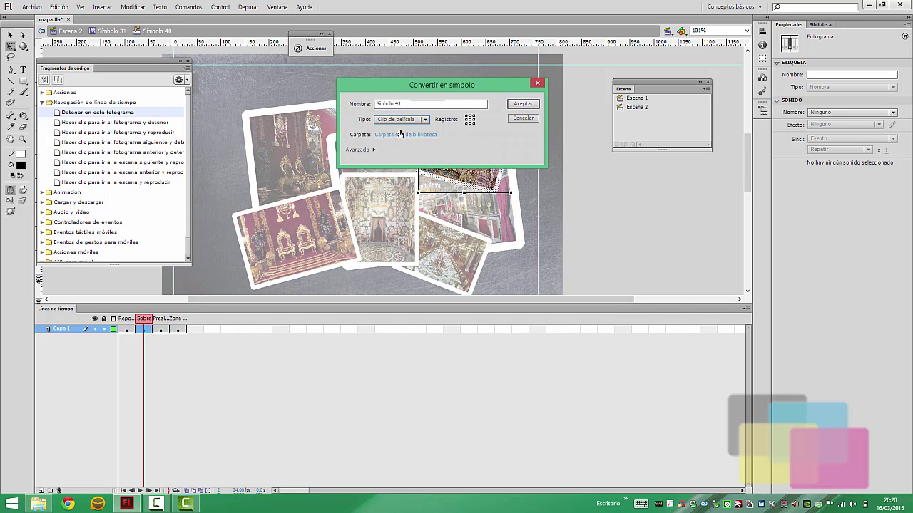
left_click(511, 106)
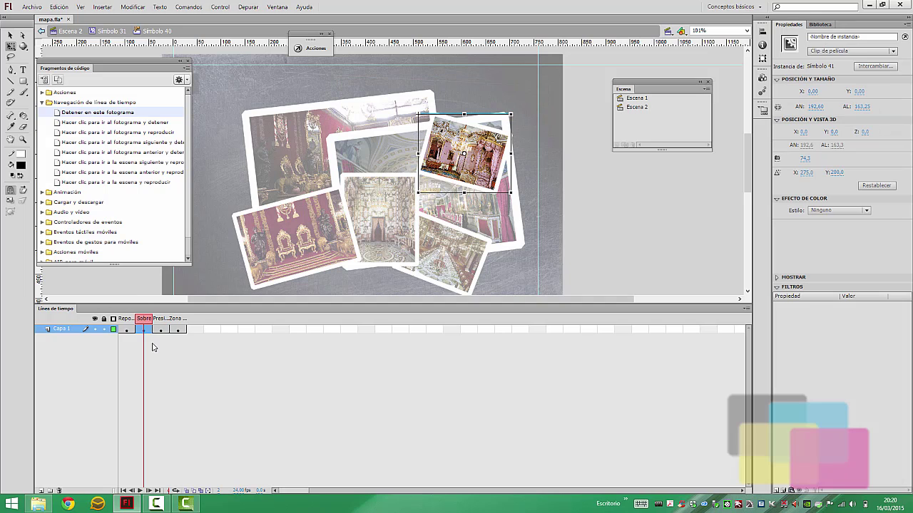
Open the Sobre clip, create a motion tween on Capa 1 and shorten it to 10 frames.
double_click(455, 156)
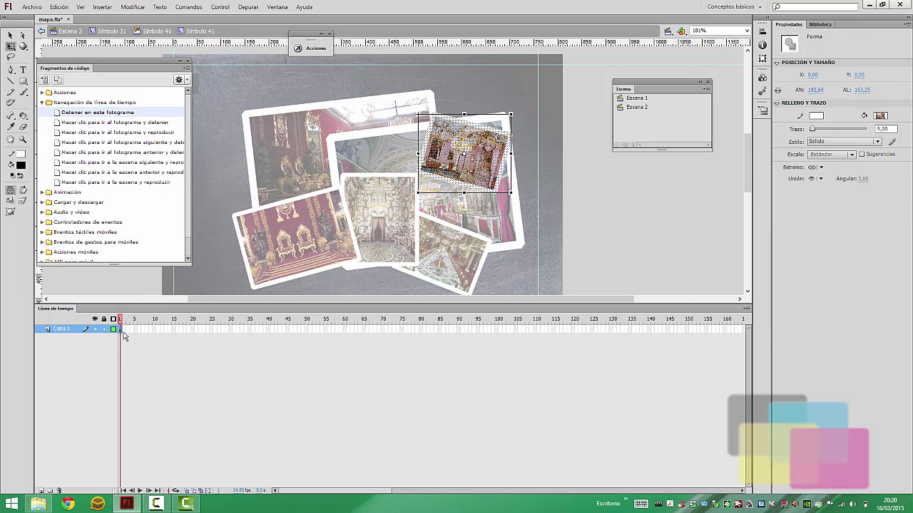
right_click(121, 334)
left_click(223, 87)
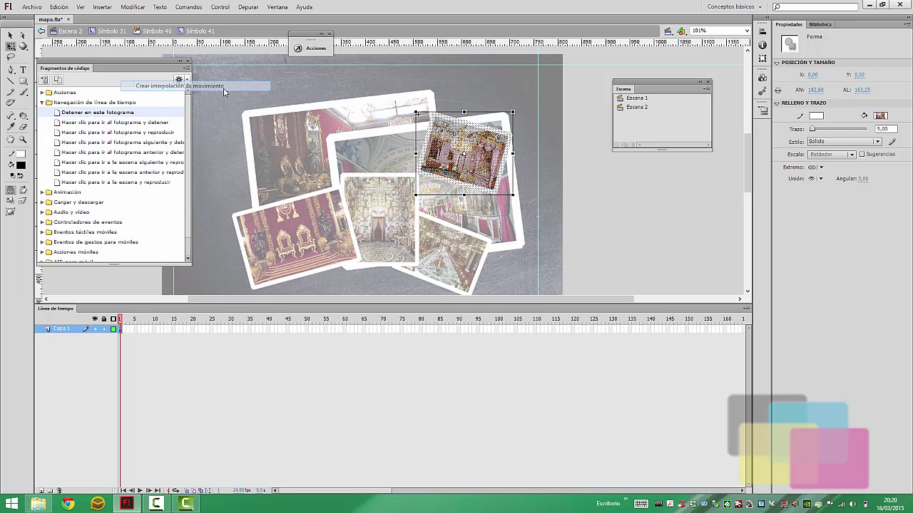
left_click(498, 270)
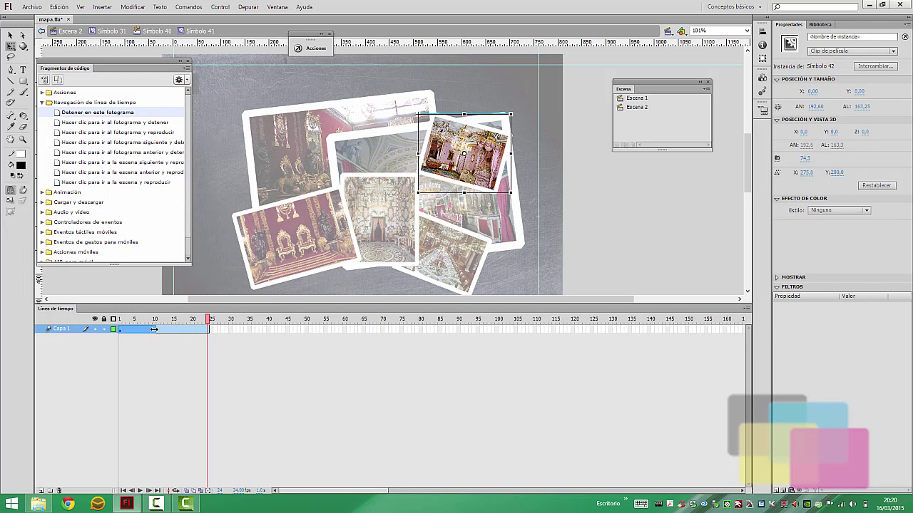
left_click_drag(154, 328, 155, 331)
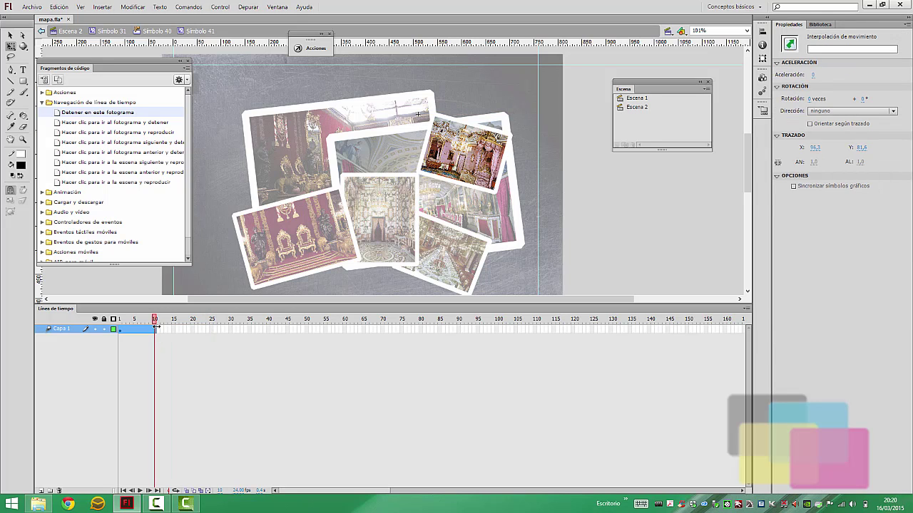
Add the Detener en este fotograma code at frame 10 and copy both the Actions and Capa 1 layers.
double_click(59, 115)
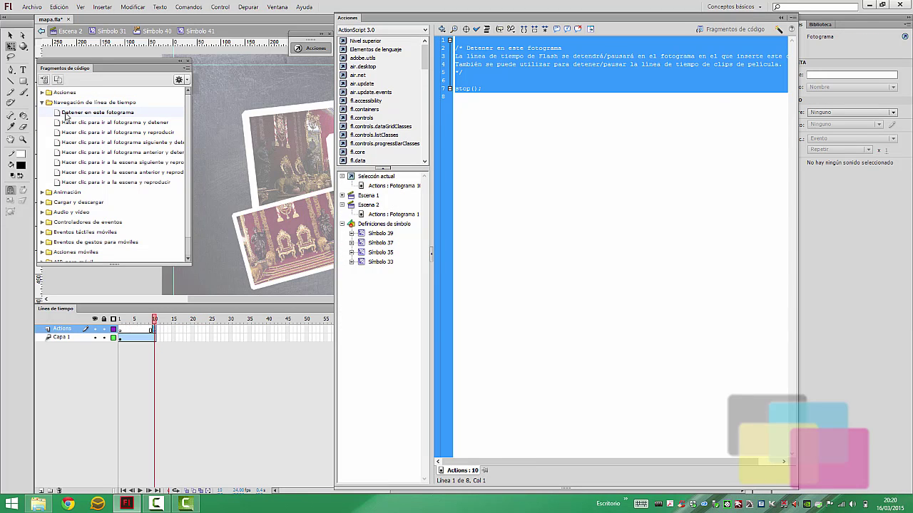
left_click(350, 21)
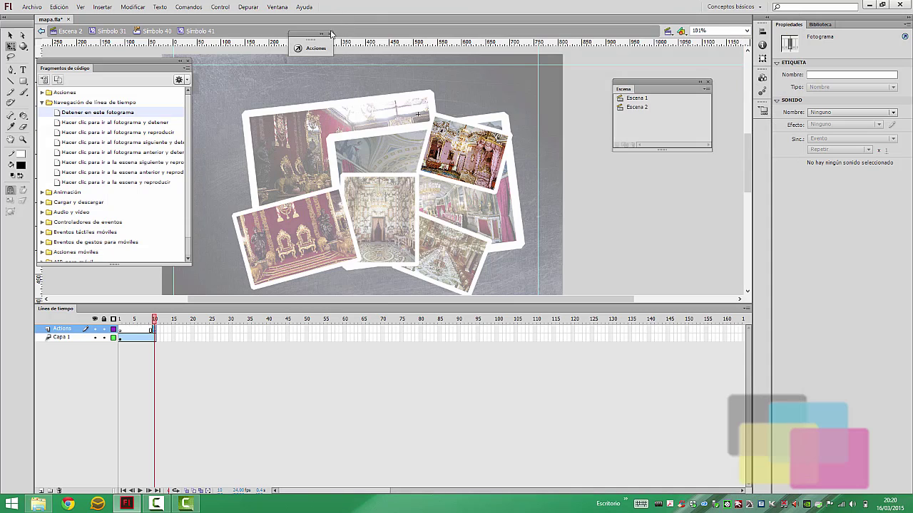
left_click(63, 341, "shift")
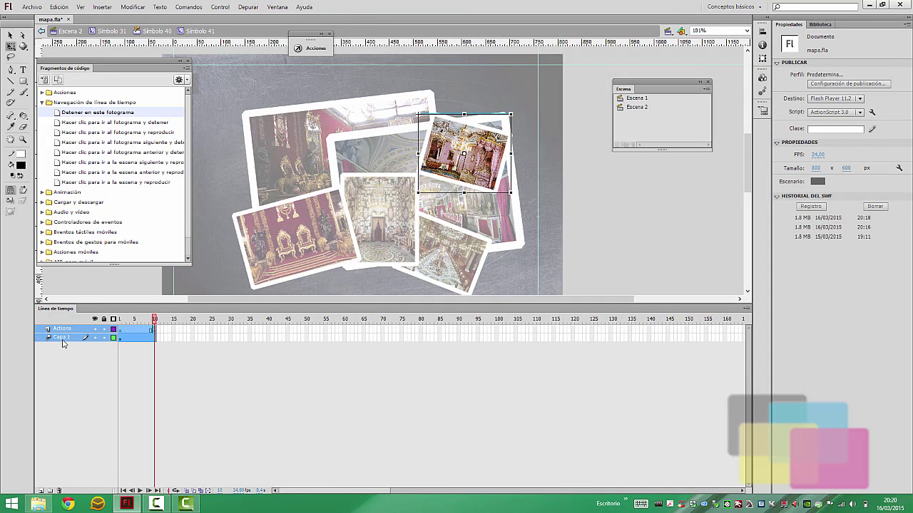
right_click(62, 343)
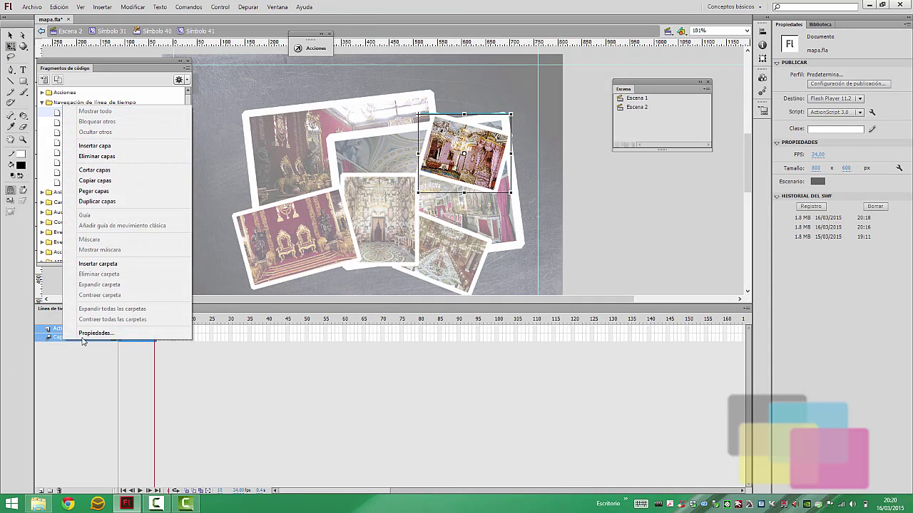
left_click(119, 181)
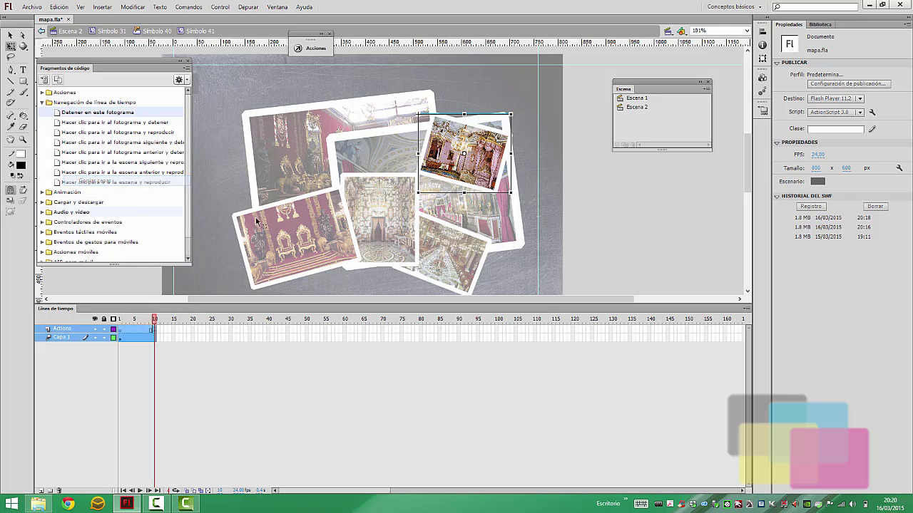
Return to the button and convert its Reposo photo into a symbol of type Clip de película.
left_click(160, 32)
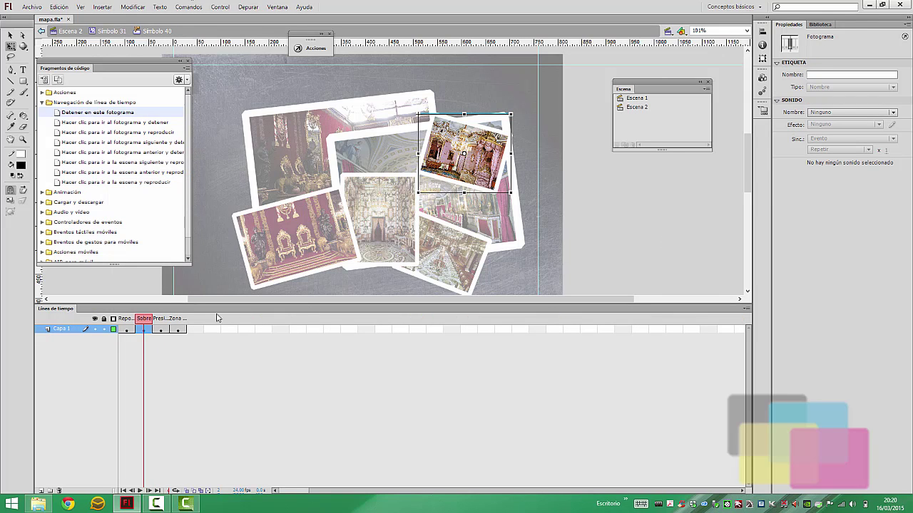
left_click(124, 330)
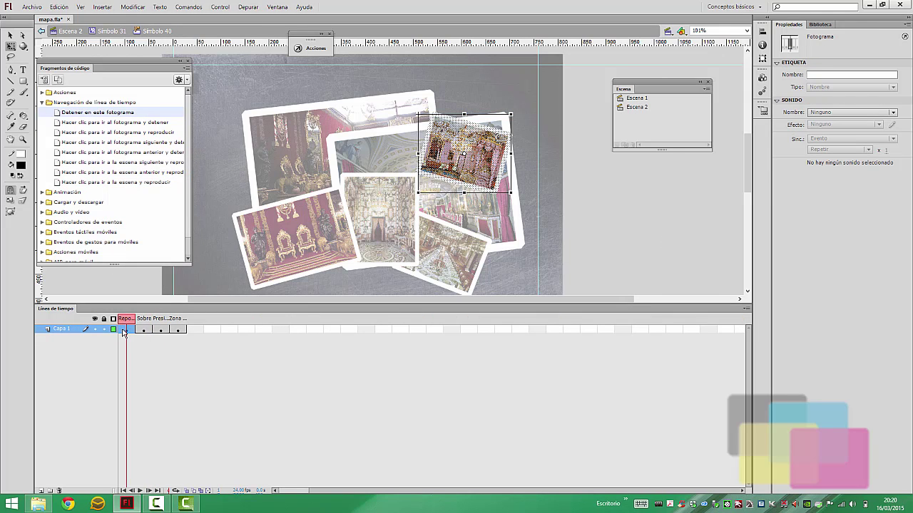
key("F8")
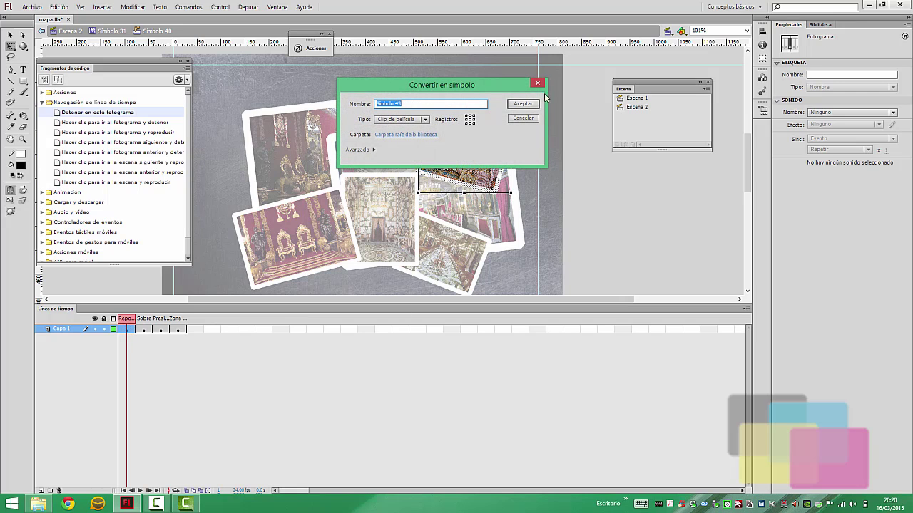
left_click(523, 104)
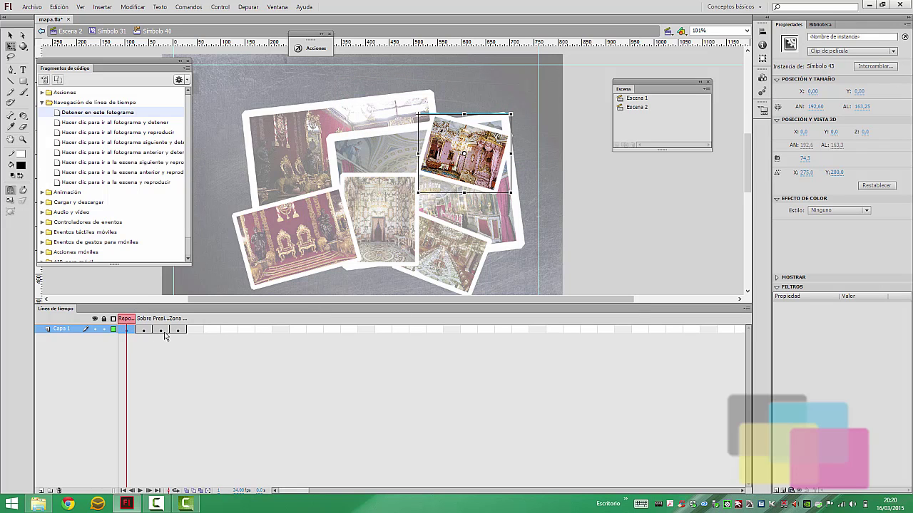
Paste the copied layers into the Reposo clip, delete its original static Capa 1 layer, and return to the button.
double_click(409, 197)
right_click(69, 331)
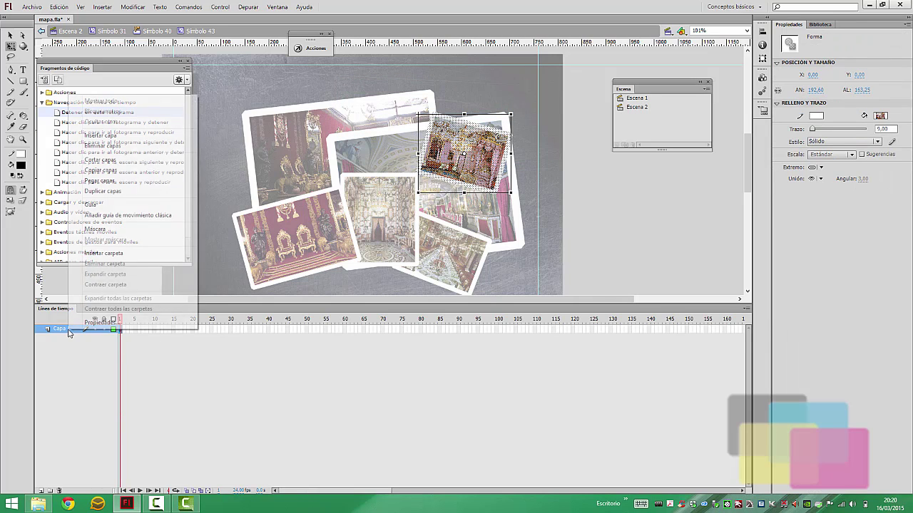
left_click(142, 180)
left_click(71, 347)
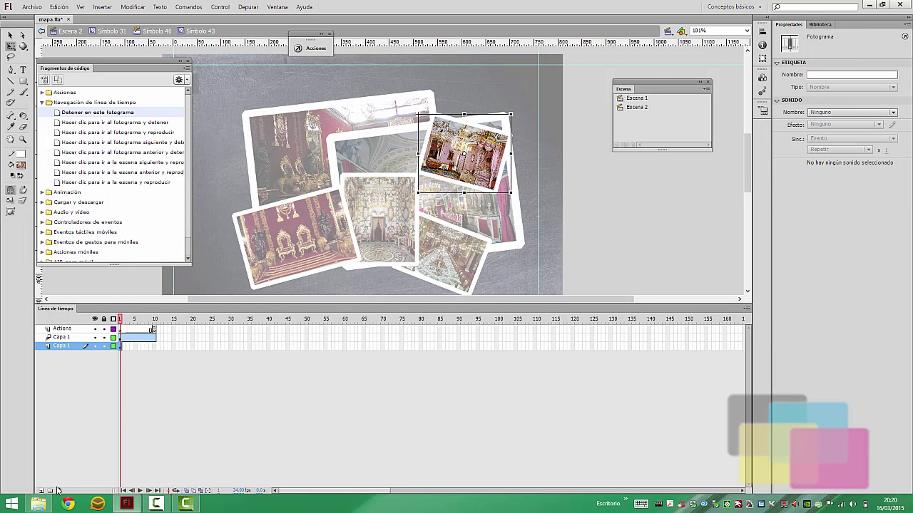
left_click(59, 492)
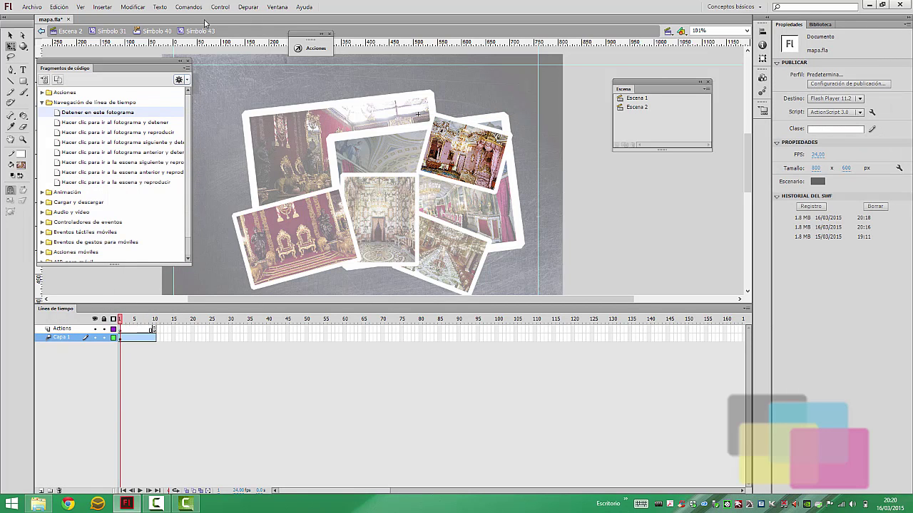
left_click(142, 32)
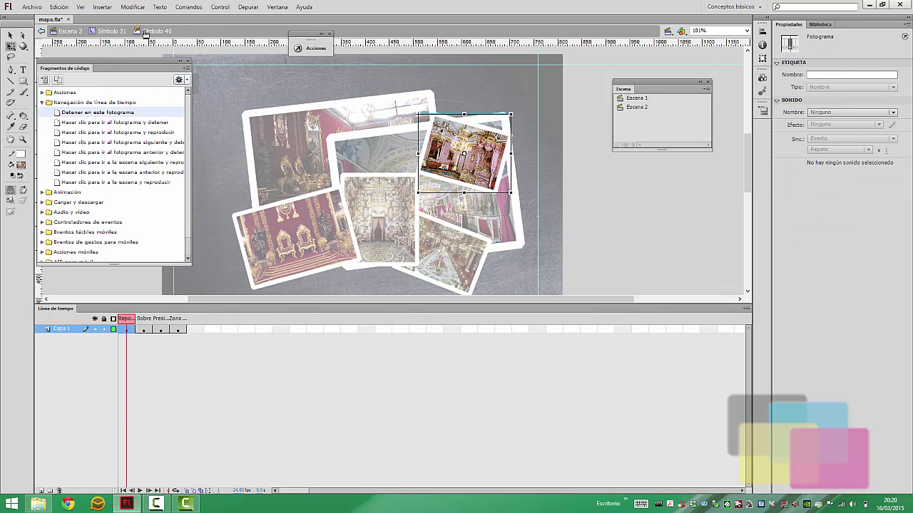